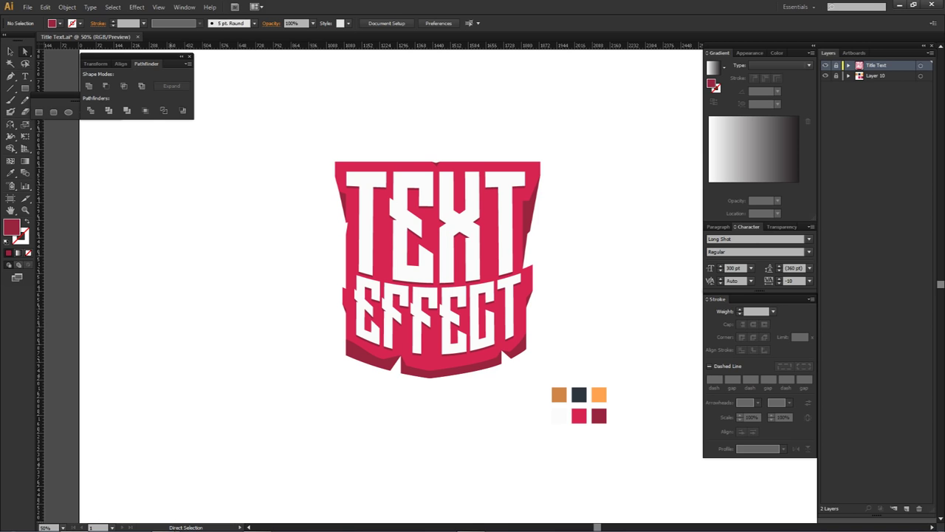
Switch to Photoshop and preview the banner mockup in the Examples group, leaving the Examples image layer visible
left_click(288, 523)
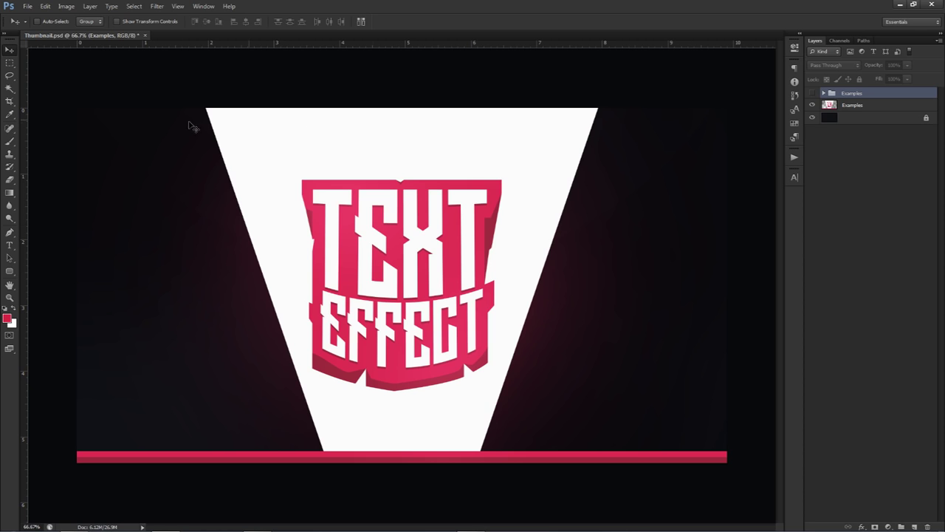
left_click(13, 256)
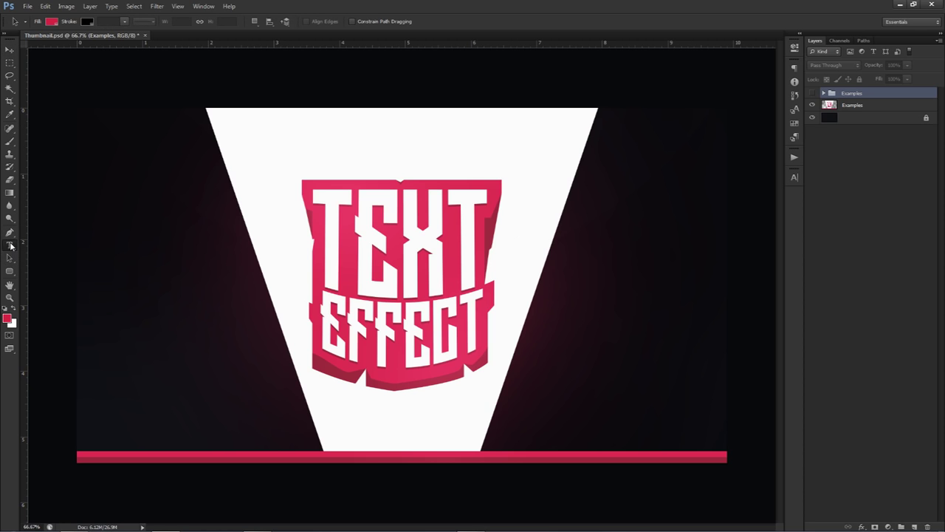
left_click(10, 245)
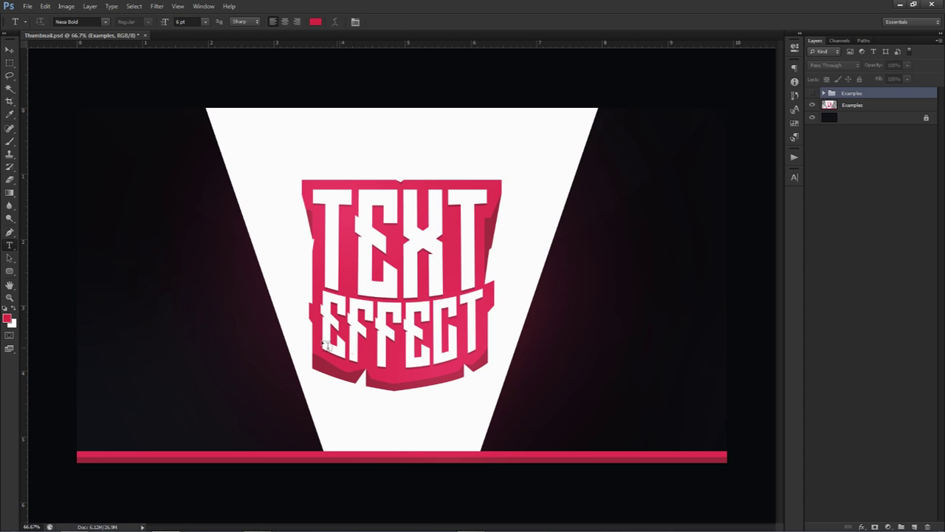
left_click(9, 51)
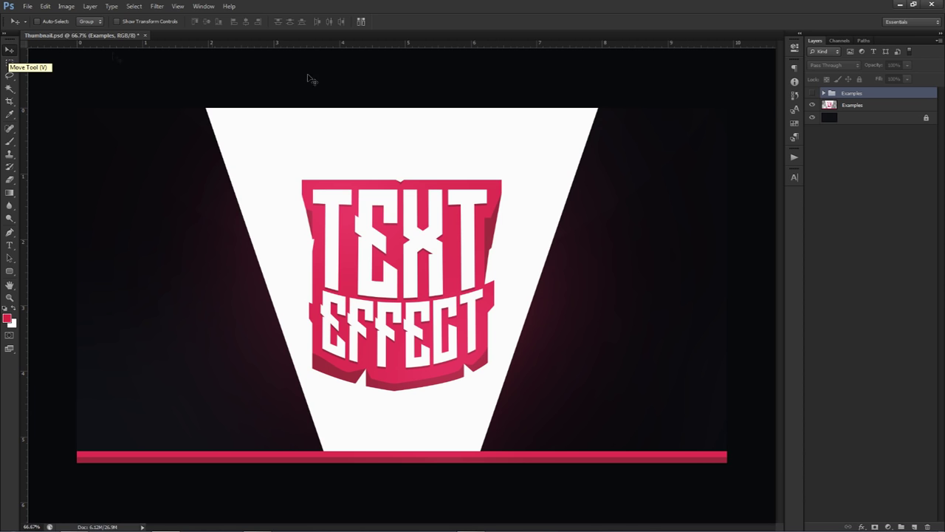
left_click(812, 94)
left_click(813, 94)
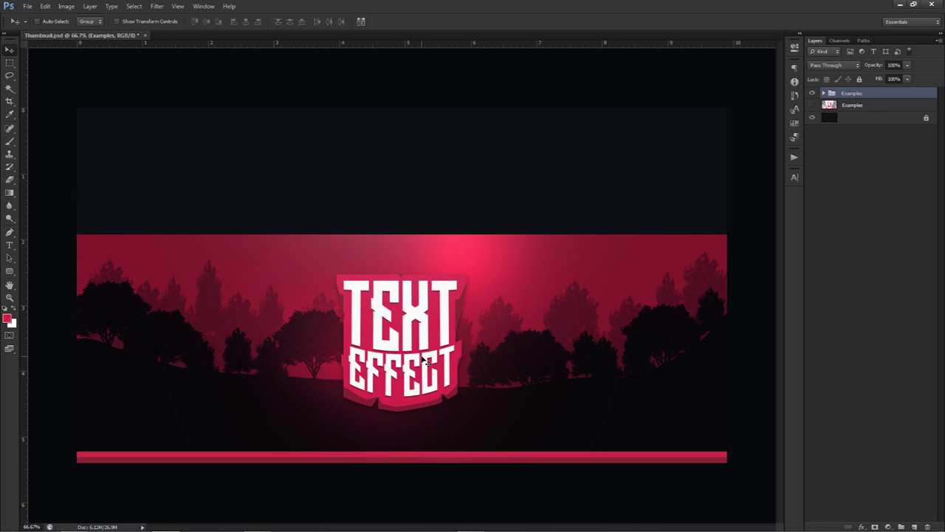
left_click(813, 93)
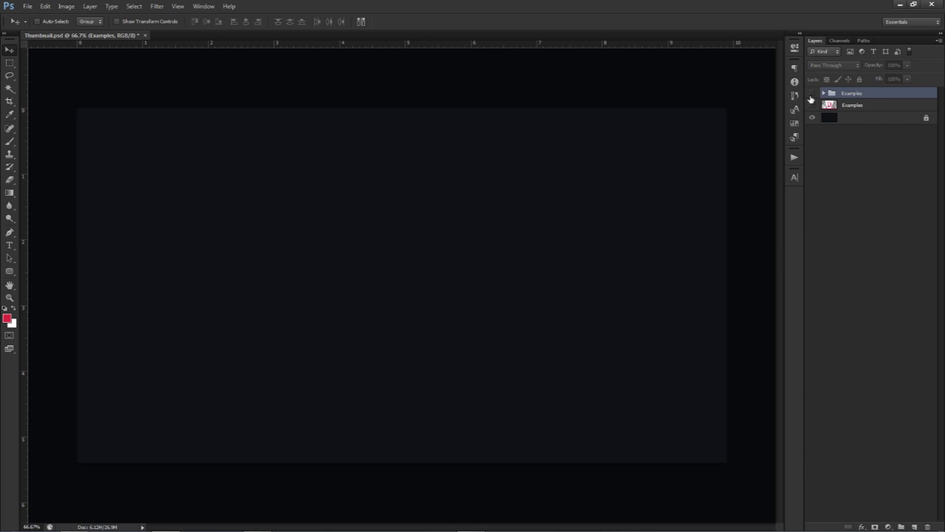
left_click(812, 105)
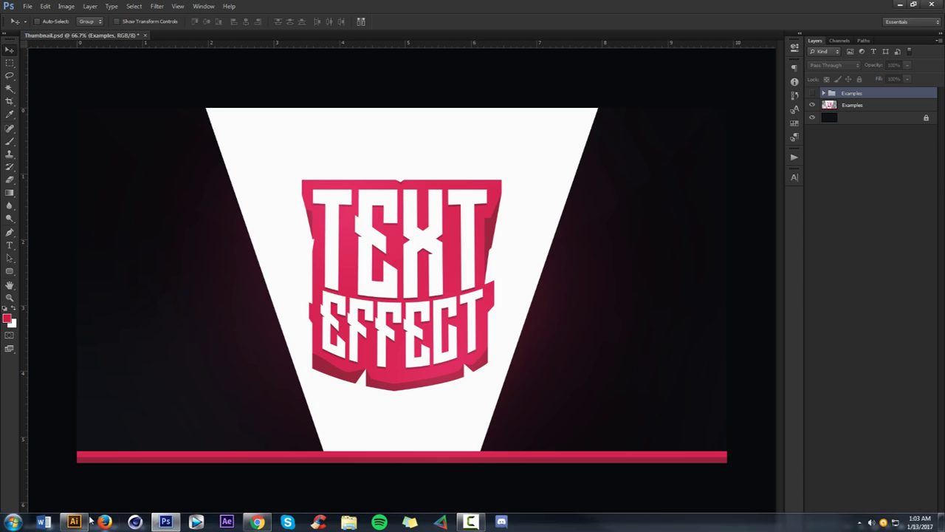
Switch back to Illustrator, move the finished title artwork off the artboard to its left, and relock the Title Text layer
left_click(73, 521)
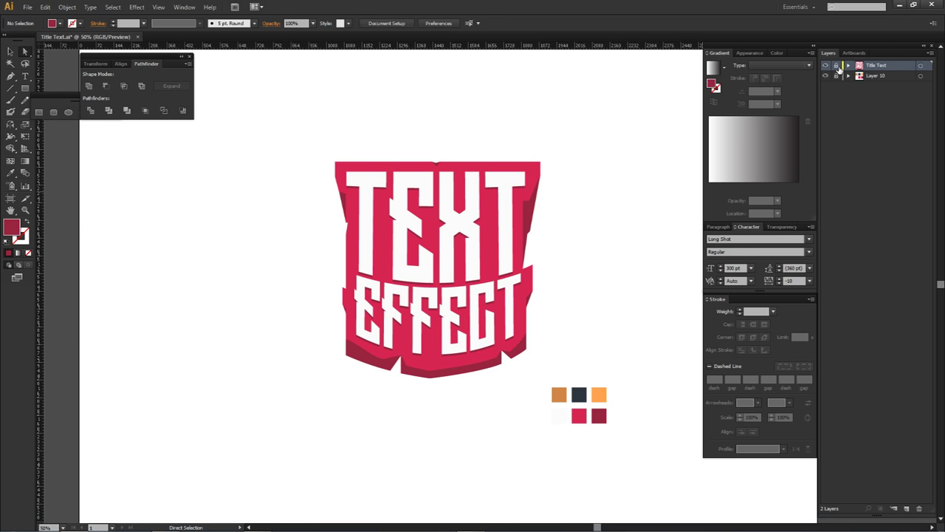
key("ctrl+minus")
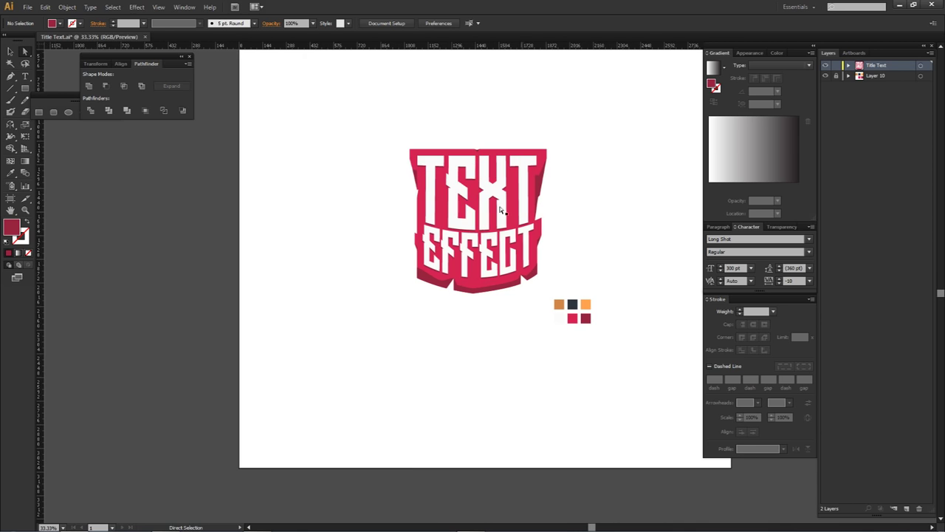
left_click_drag(493, 241, 215, 282)
left_click_drag(512, 287, 648, 361)
left_click_drag(85, 137, 321, 340)
left_click_drag(219, 238, 194, 239)
key("a")
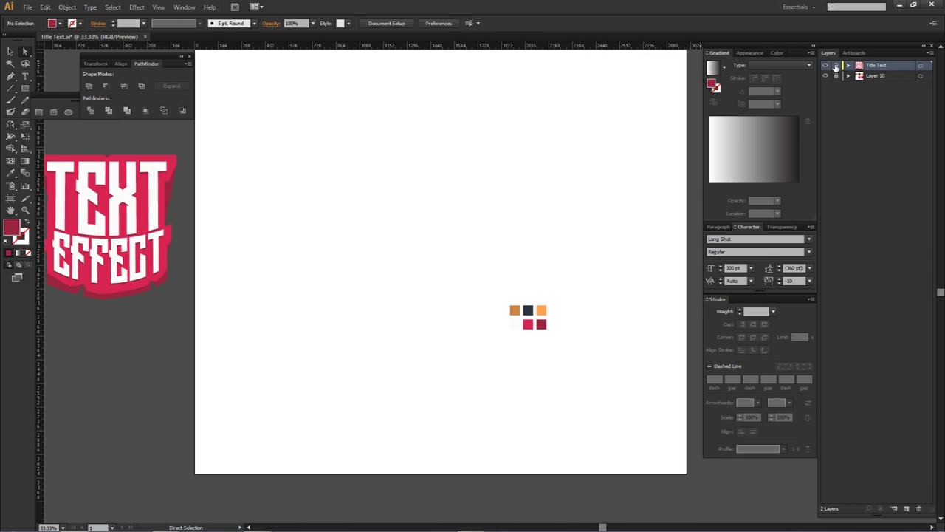
Add a new layer above Title Text and clear the workspace by moving the Pathfinder panel and closing the small shape-tools panel
left_click(906, 508)
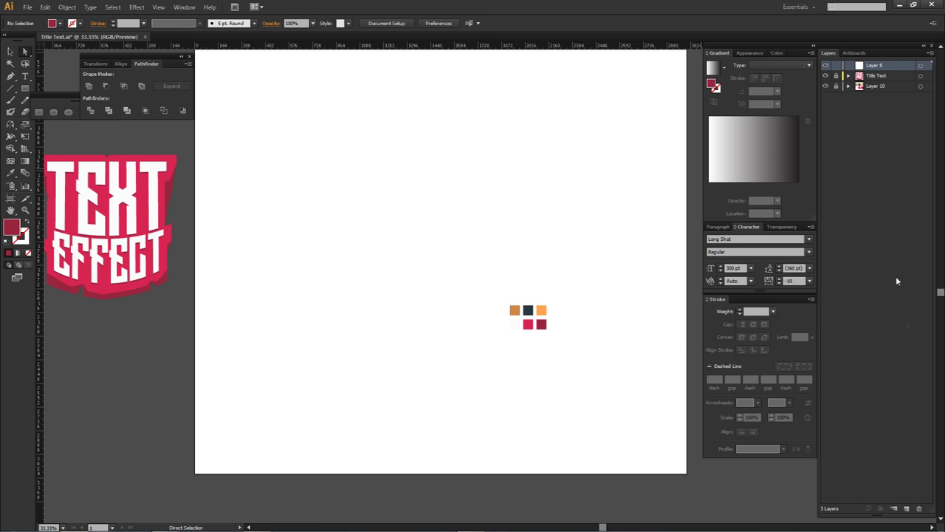
left_click(25, 76)
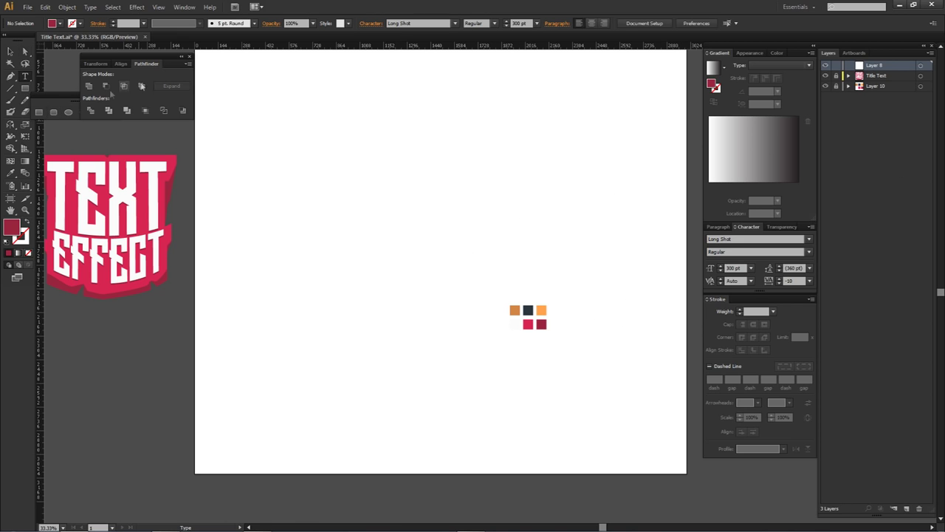
left_click_drag(124, 59, 107, 48)
left_click(50, 97)
left_click(117, 95)
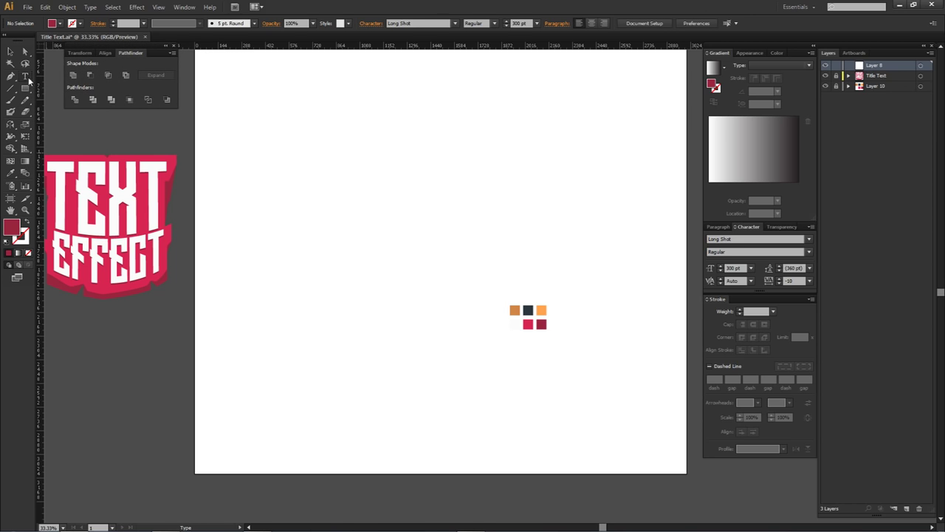
Add the word TEXT in the Long Shot font on the upper part of the artboard
left_click(437, 217)
type("text")
key("ctrl+a")
type("TEXT")
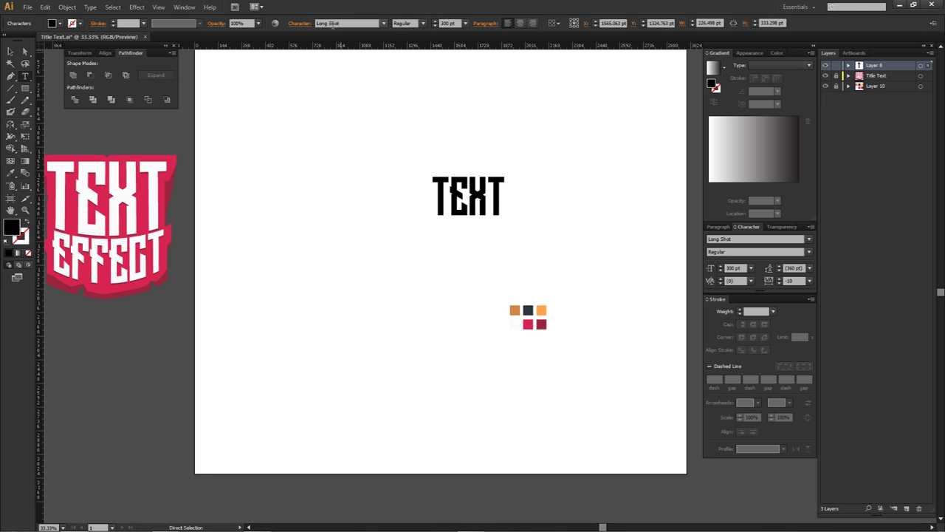
Review the New Document settings and leave without creating a document
left_click(448, 22)
left_click(27, 7)
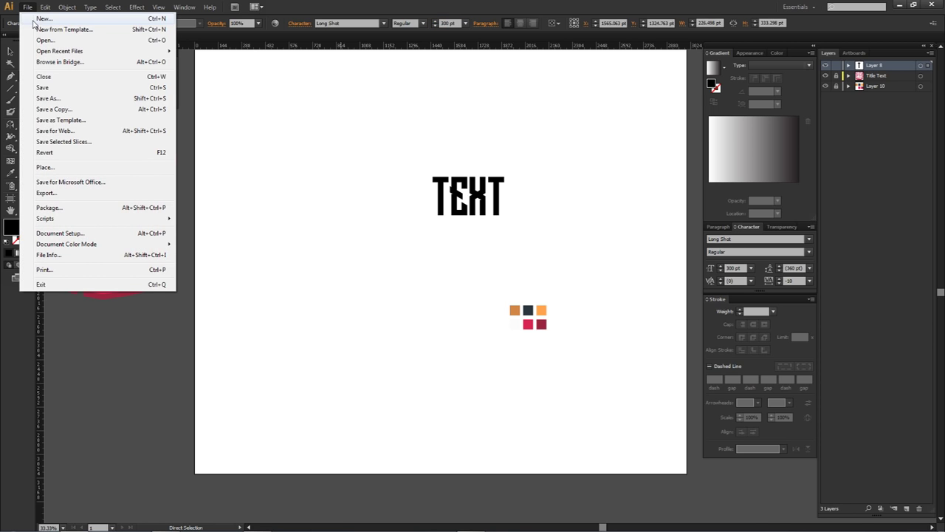
left_click(40, 19)
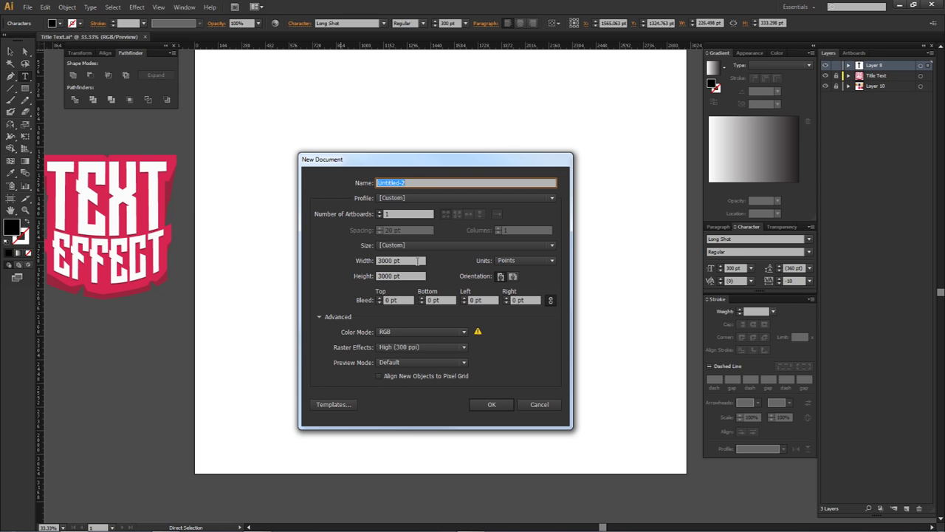
left_click(539, 404)
Set the font size of the word TEXT to 550 pt
left_click(455, 23)
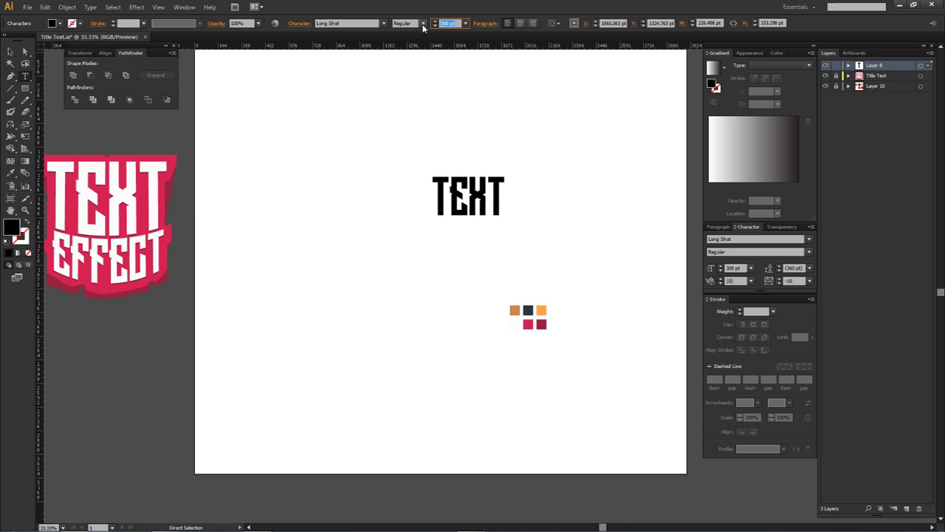
type("550")
key("Return")
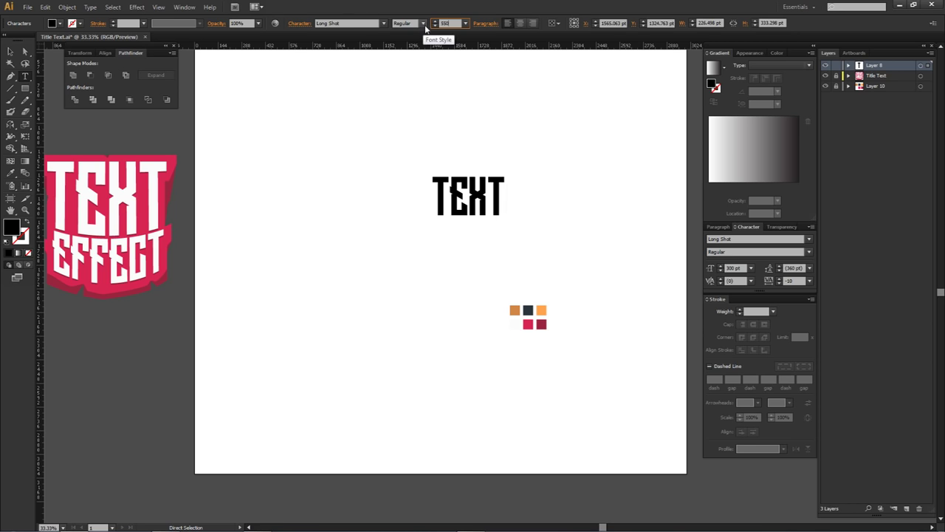
key("ctrl+a")
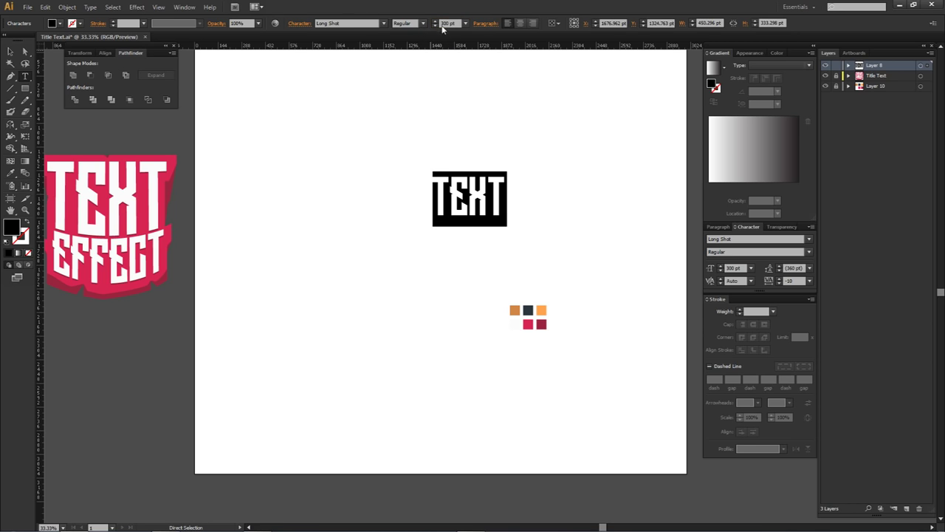
left_click(447, 23)
type("550")
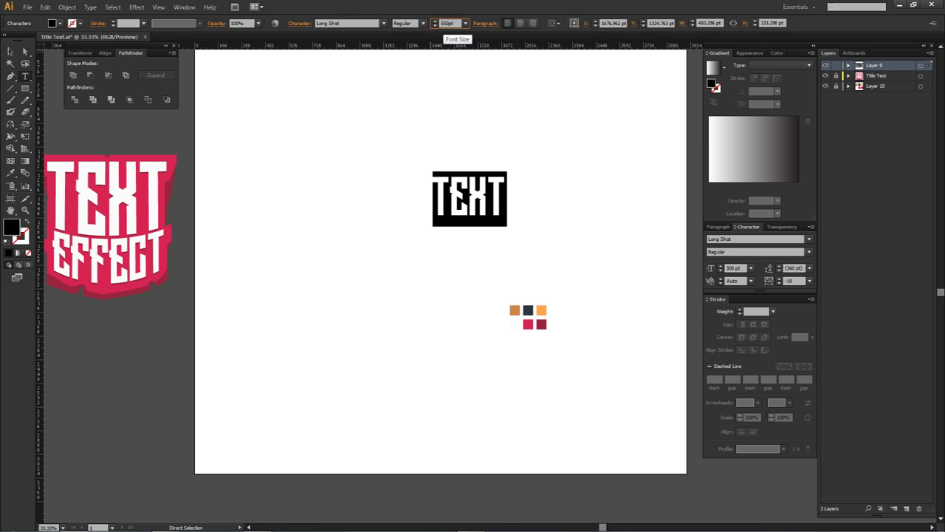
key("Return")
Duplicate the word TEXT directly below itself and change the copy to read EFFECT
left_click(25, 51)
left_click_drag(515, 147, 466, 269)
key("t")
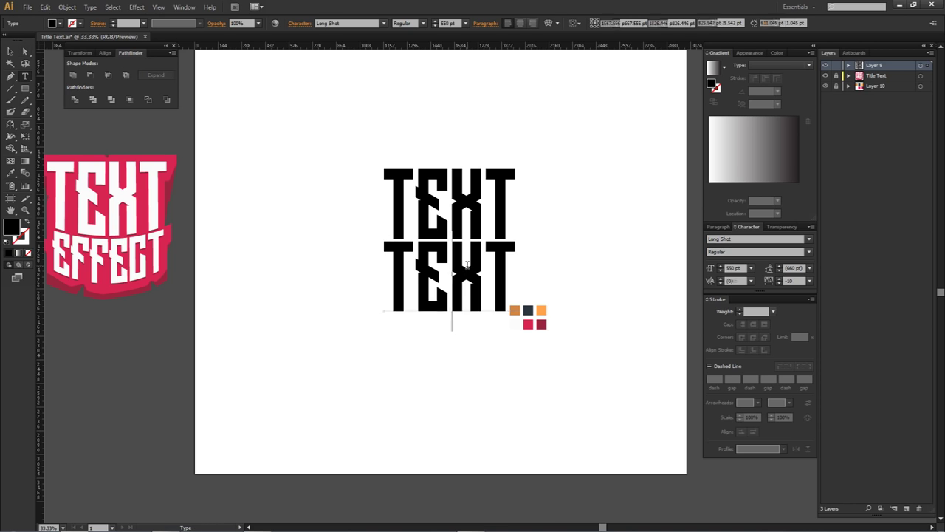
double_click(467, 266)
type("VARI")
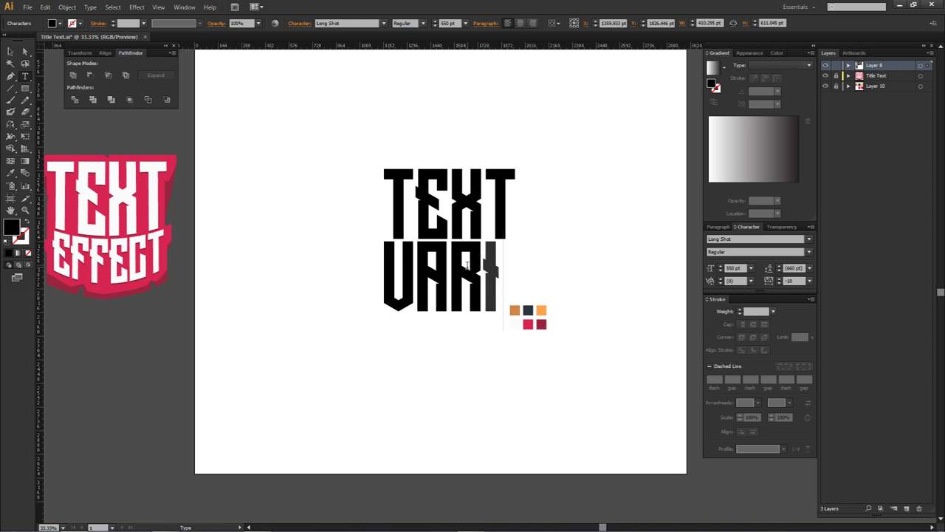
key("ctrl+a")
type("EFFECT")
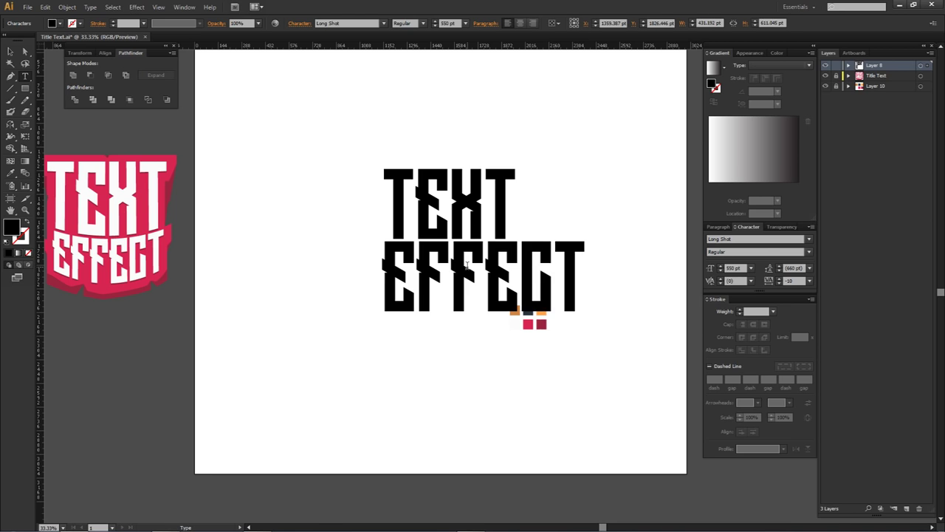
Set the font size of the word EFFECT to 300 pt
key("ctrl+a")
left_click(447, 23)
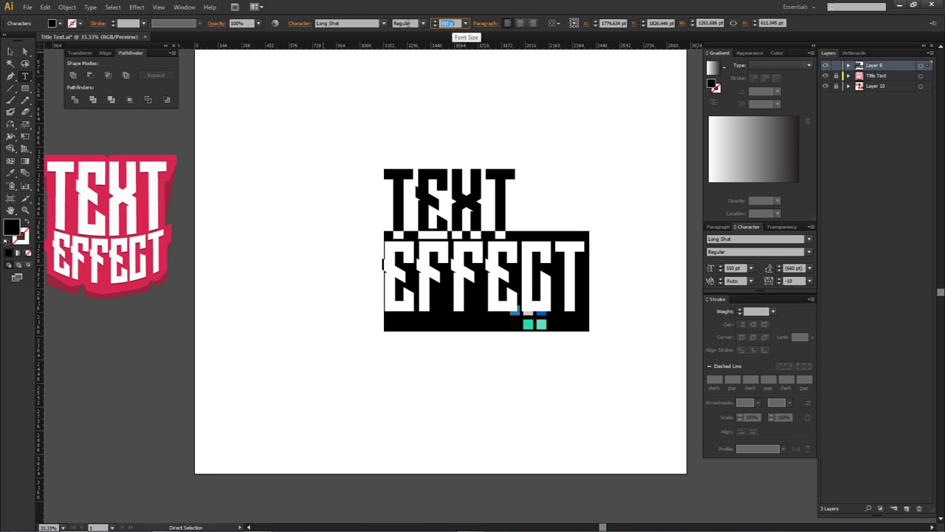
type("30")
key("Escape")
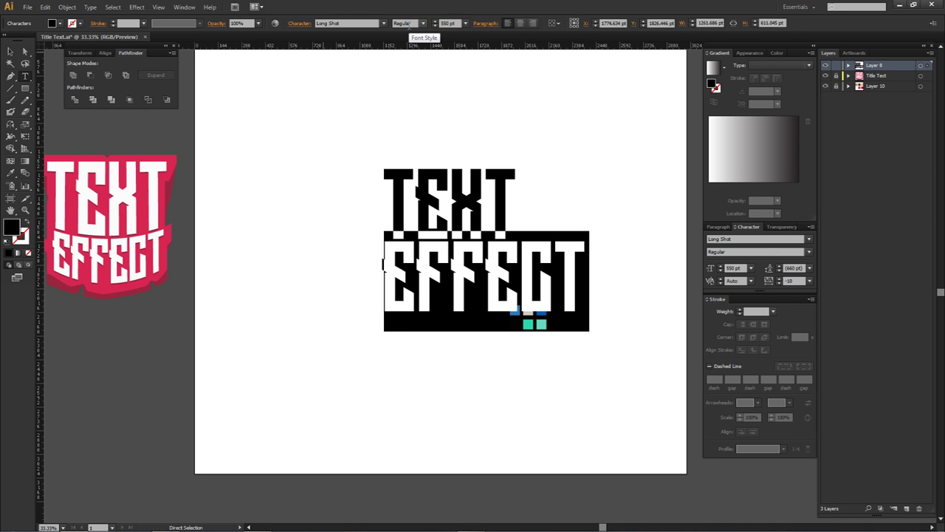
left_click(449, 24)
type("300")
key("Return")
Center EFFECT closely beneath TEXT and scale it up slightly to nearly match the width of the upper word
left_click(10, 52)
left_click_drag(406, 293, 414, 261)
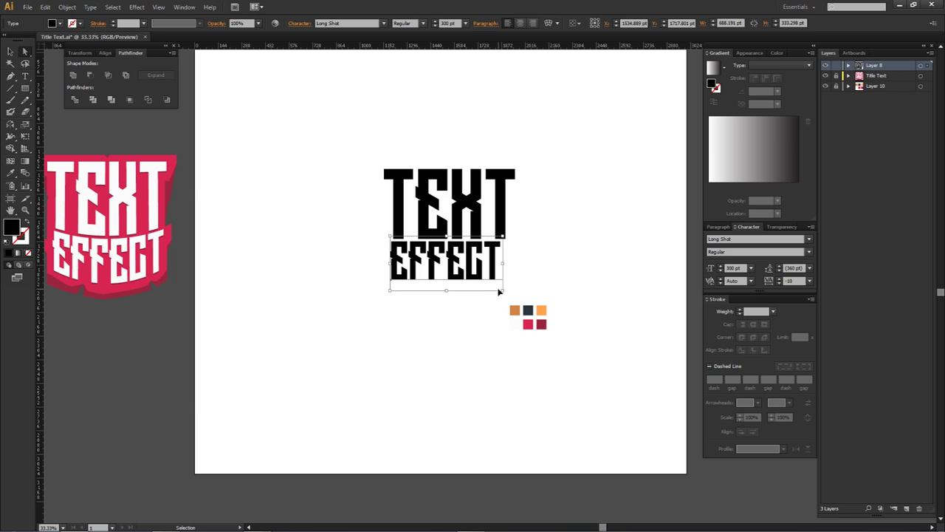
left_click_drag(501, 291, 514, 297)
scroll(493, 240, "up", 2)
left_click_drag(493, 243, 485, 254)
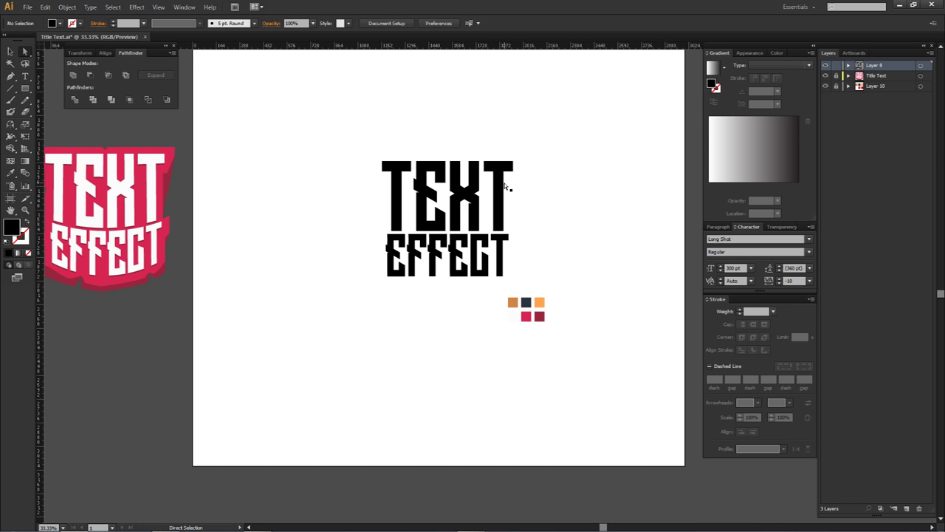
Group the words TEXT and EFFECT together on the new layer
mouse_move(94, 206)
left_mouse_down()
mouse_move(205, 204)
mouse_move(110, 212)
left_mouse_up()
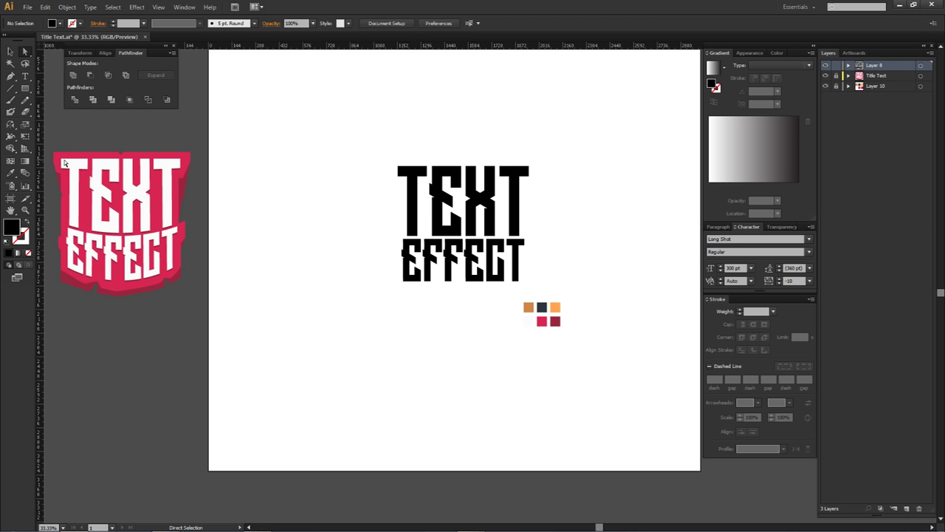
left_click_drag(291, 143, 633, 362)
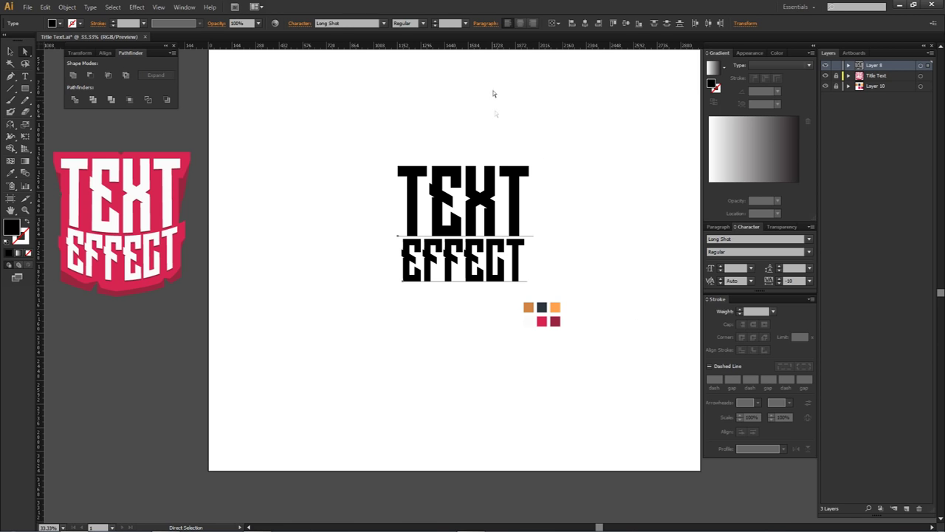
left_click(518, 74)
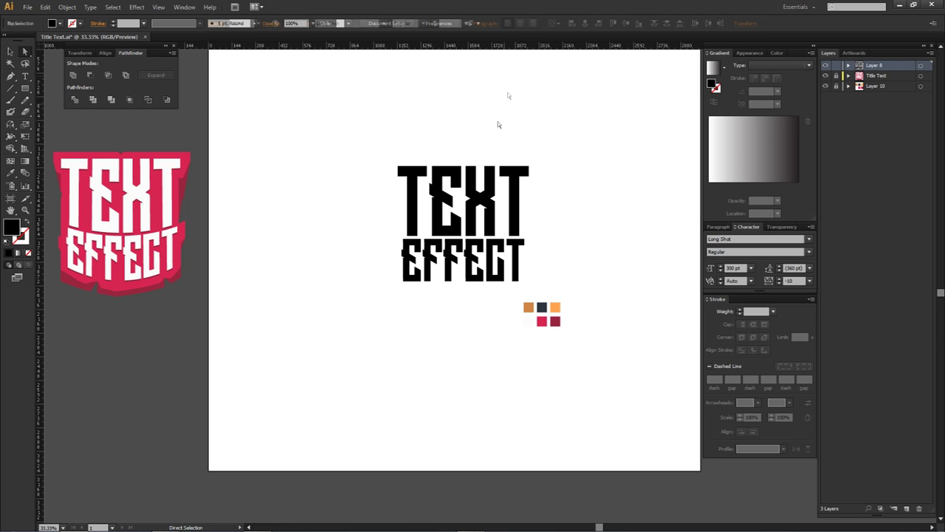
left_click(473, 185)
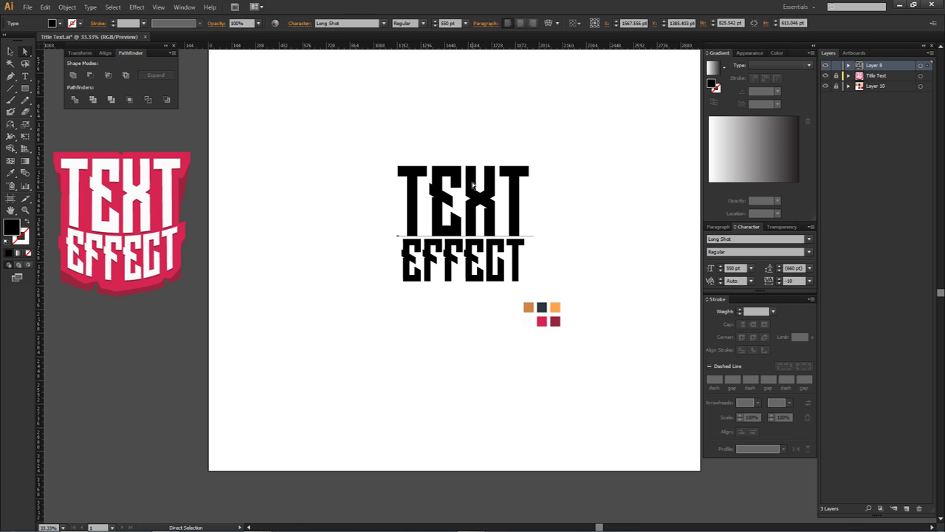
left_click(471, 258, "shift")
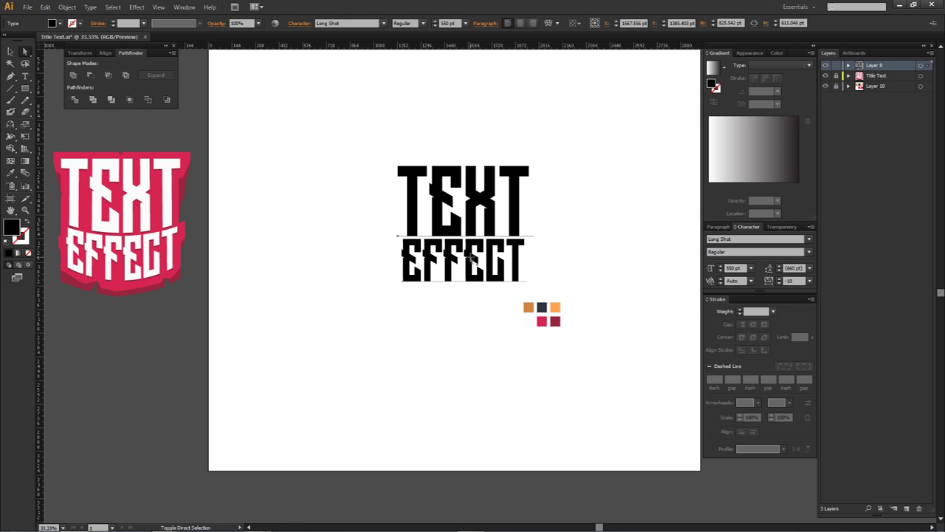
left_click(848, 65)
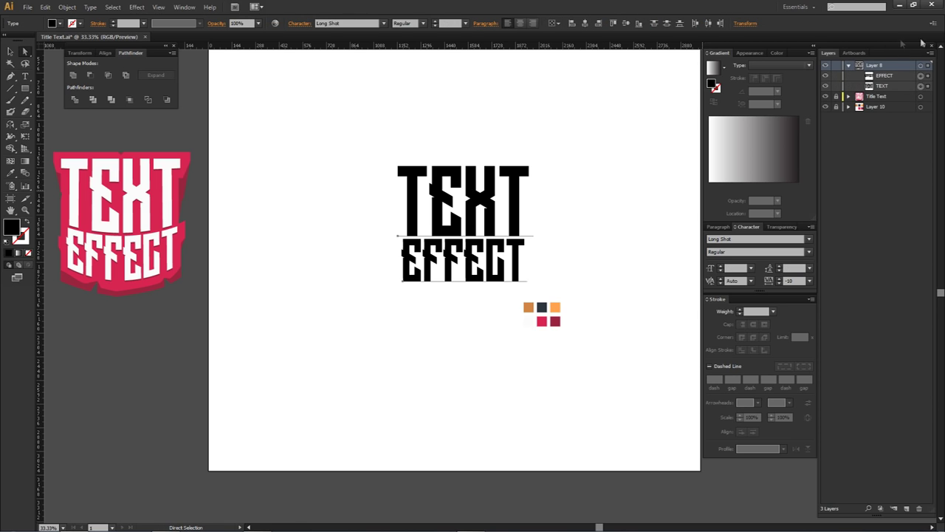
left_click(920, 66)
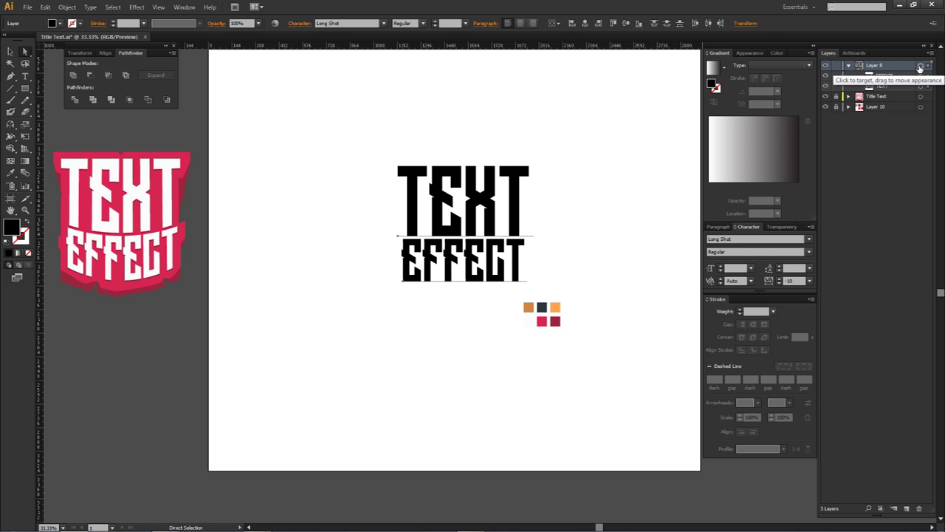
key("ctrl+g")
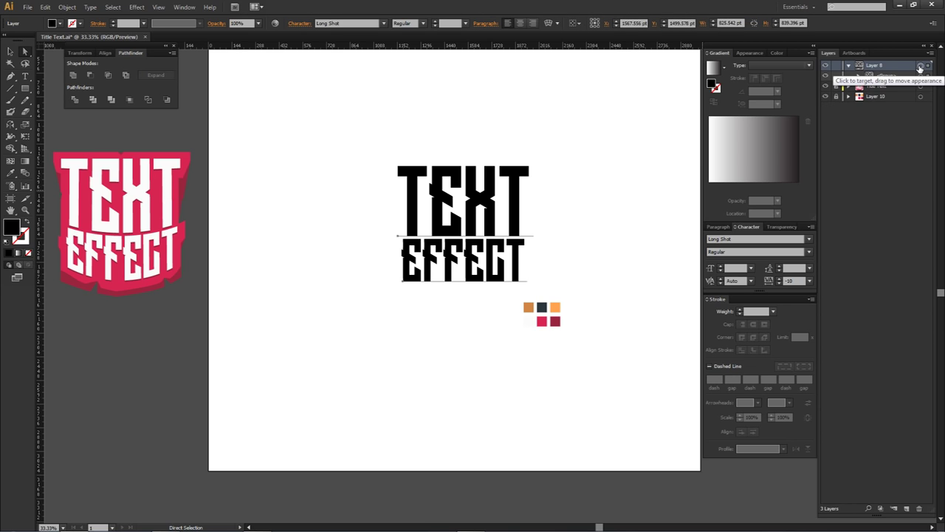
left_click(549, 24)
left_click(704, 309)
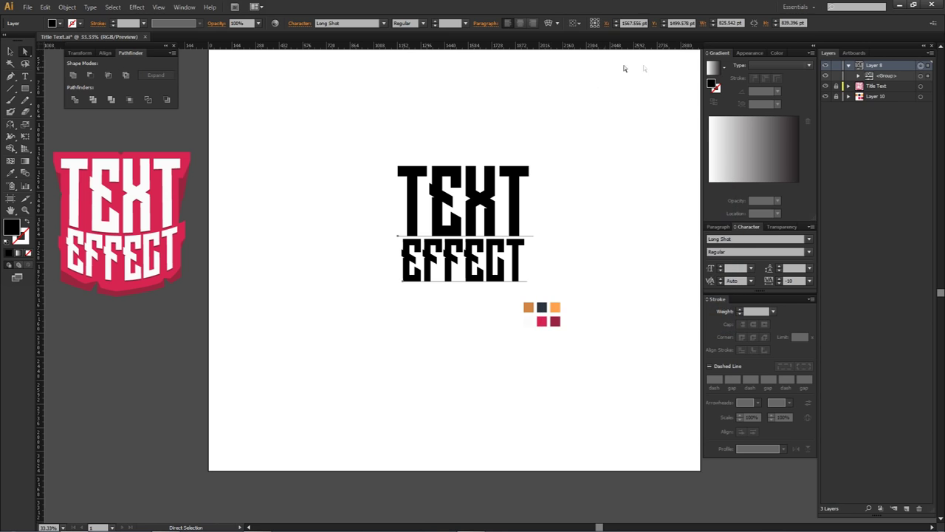
key("v")
key("a")
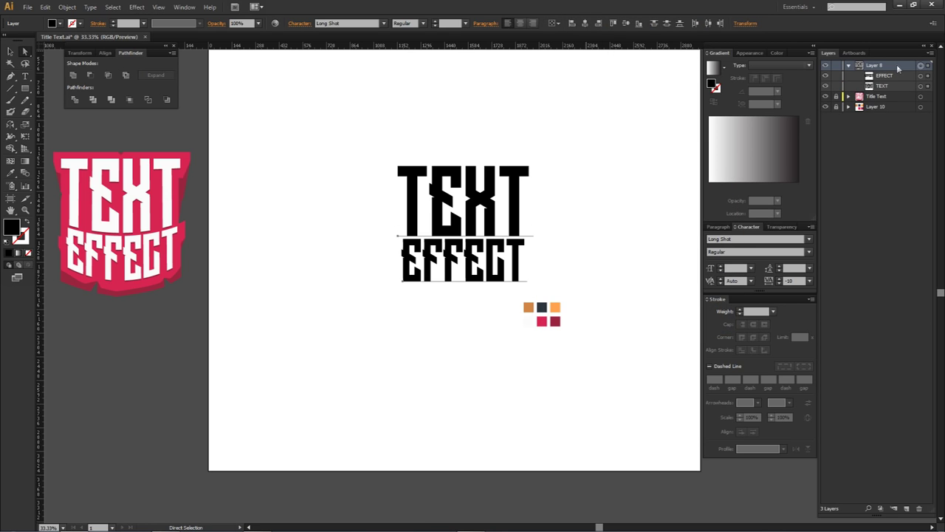
key("ctrl+g")
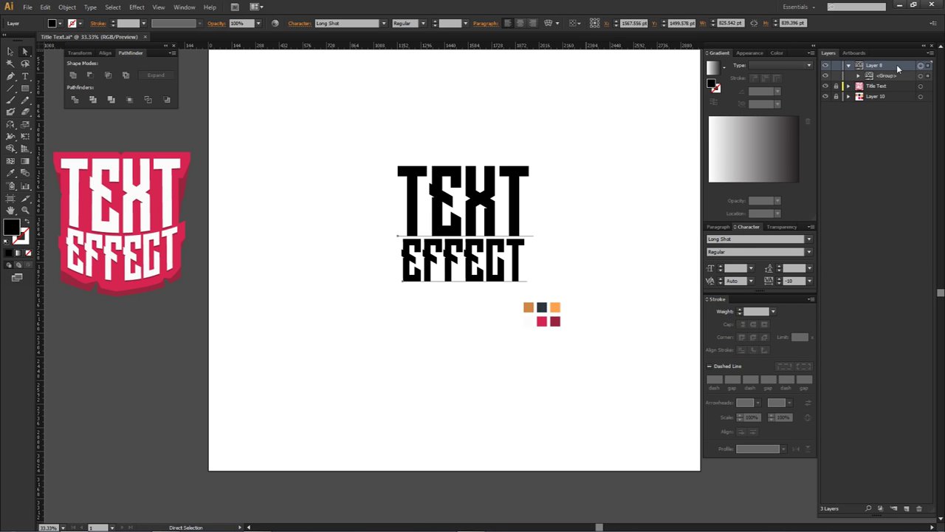
Warp the grouped words TEXT and EFFECT with the Arc Lower style at a 35% horizontal bend
left_click(549, 23)
left_click_drag(634, 190, 634, 137)
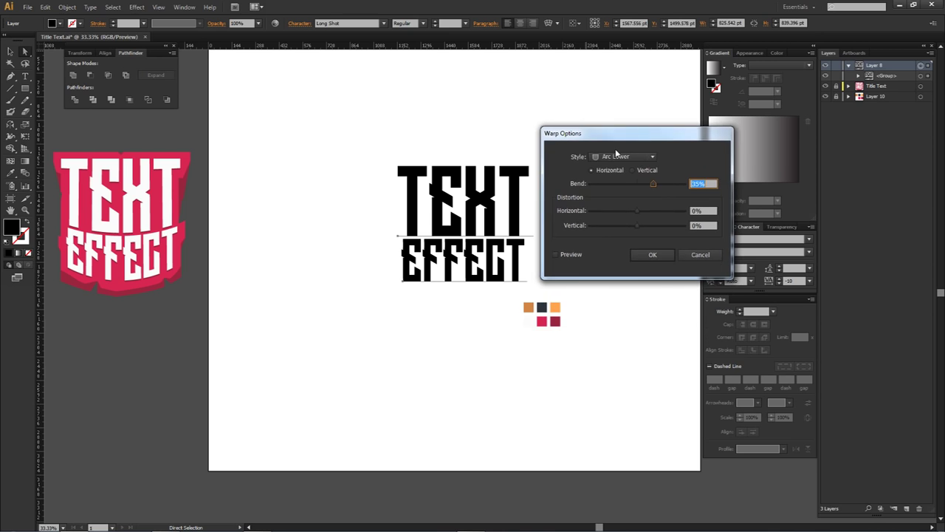
left_click(611, 156)
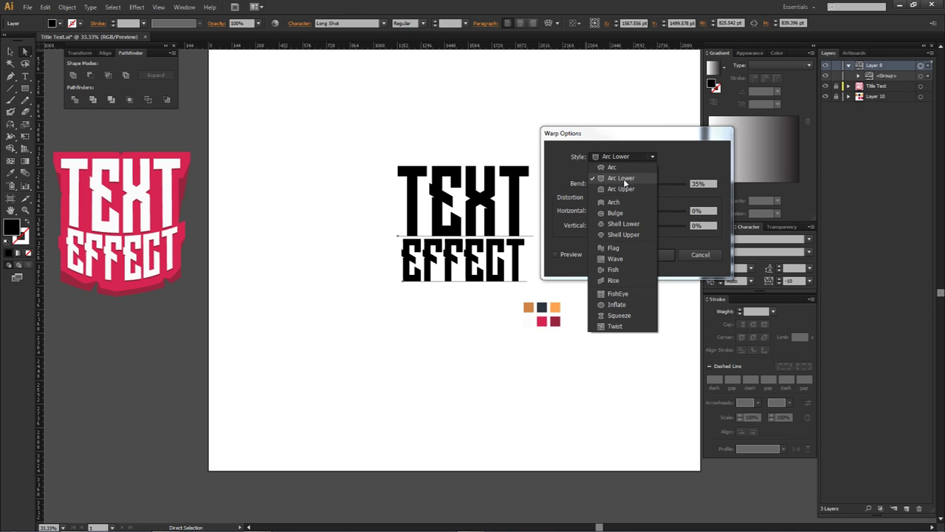
left_click(625, 179)
key("Tab")
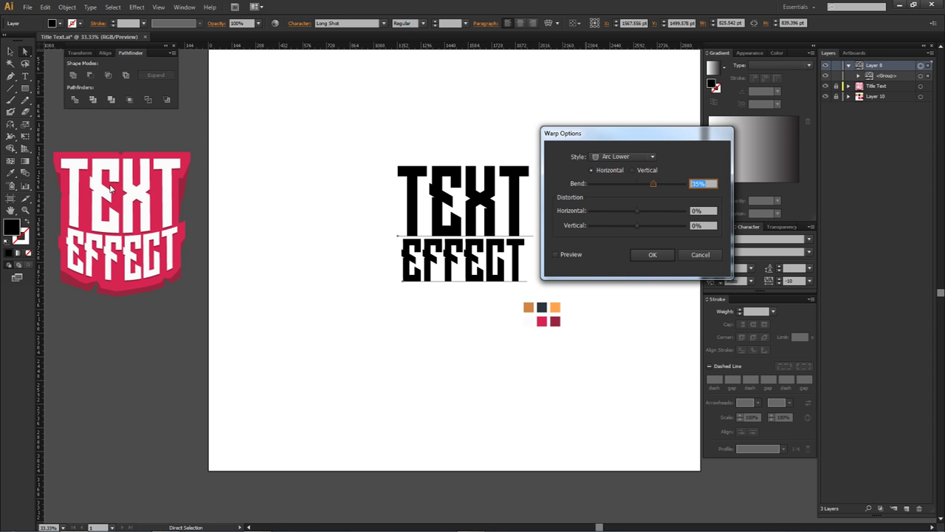
left_click(652, 254)
scroll(443, 219, "up", 1)
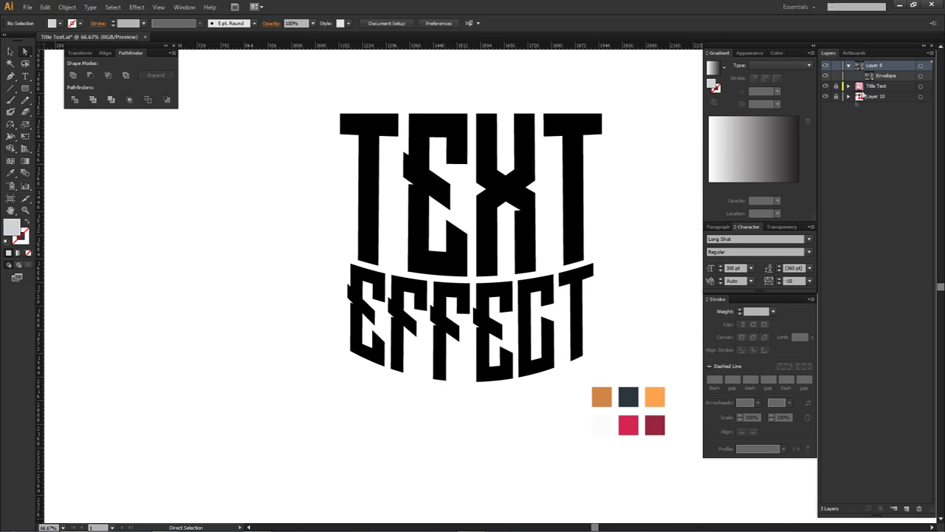
Lock the layer holding the warped words and add a new layer directly beneath it
left_click(848, 66)
left_click(868, 77)
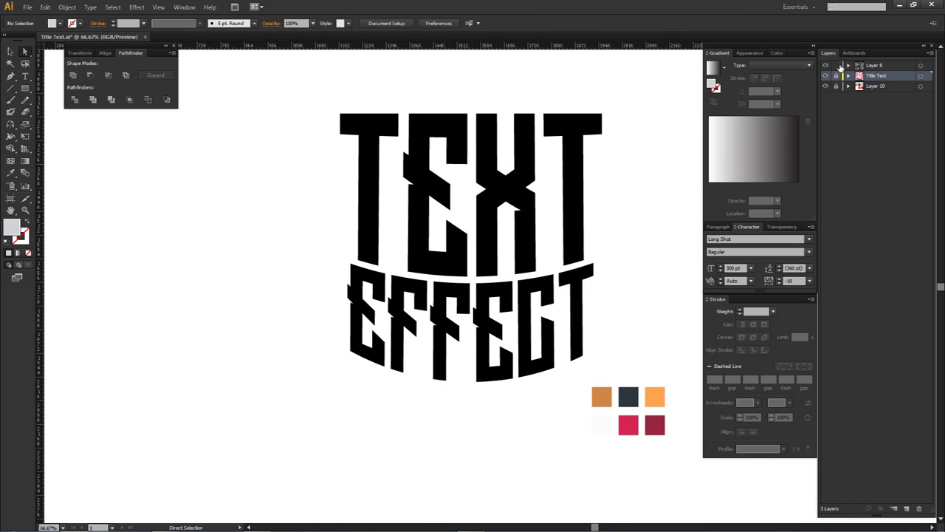
left_click(908, 508)
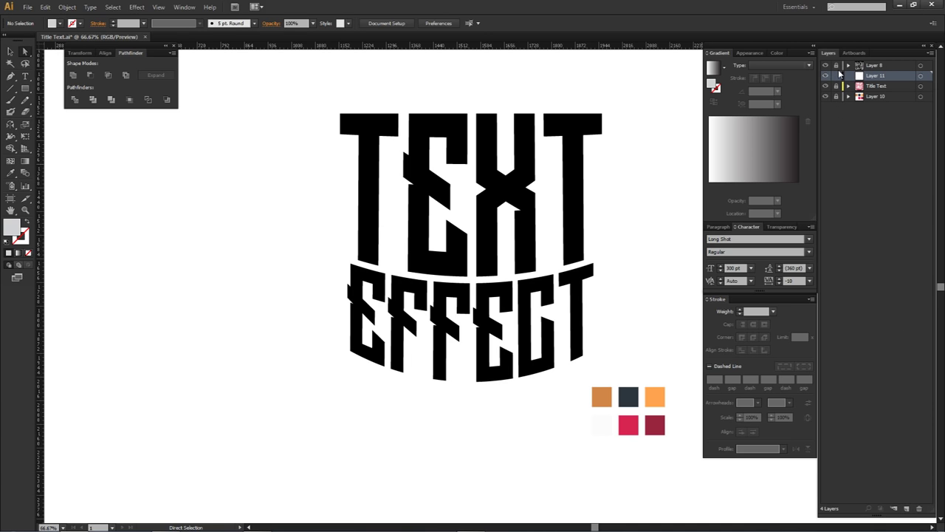
key("p")
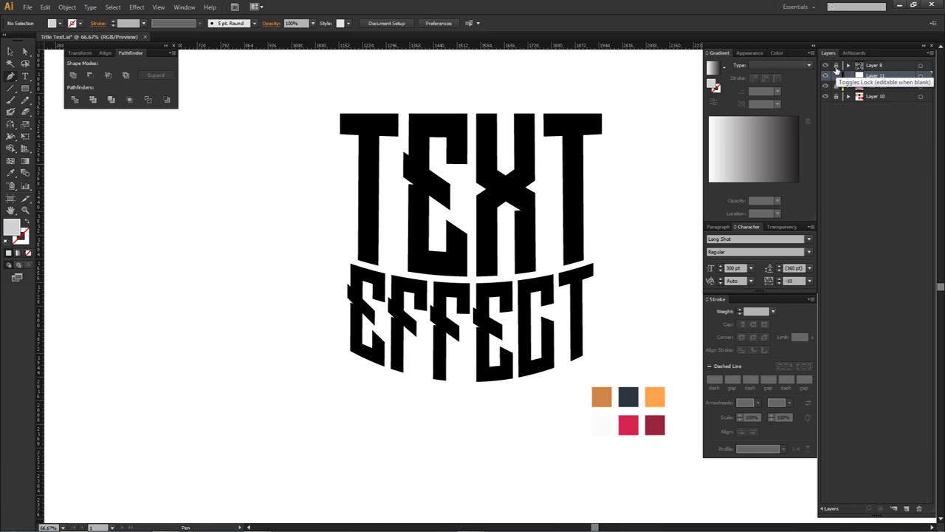
Place a vertical guide through the middle of the lettering, between the E and X of TEXT, on the new layer
left_click_drag(702, 194, 688, 197)
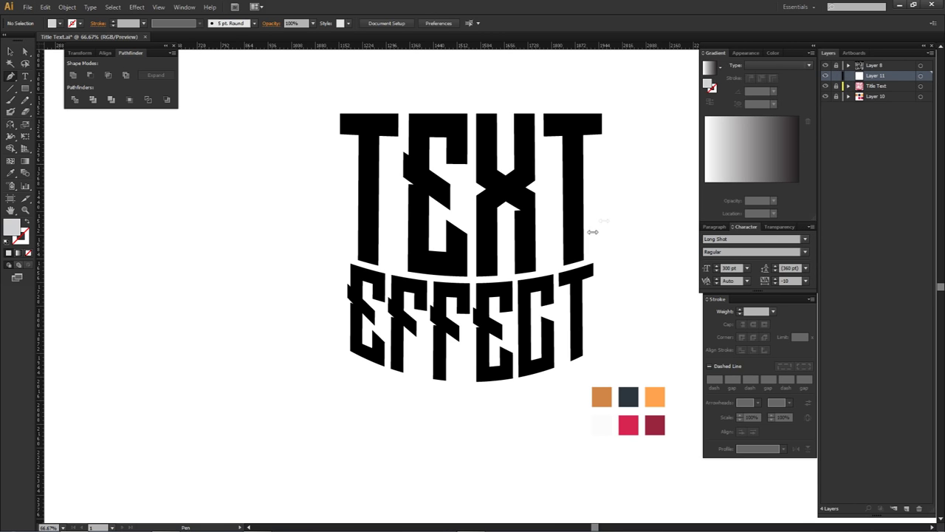
left_click_drag(41, 90, 472, 92)
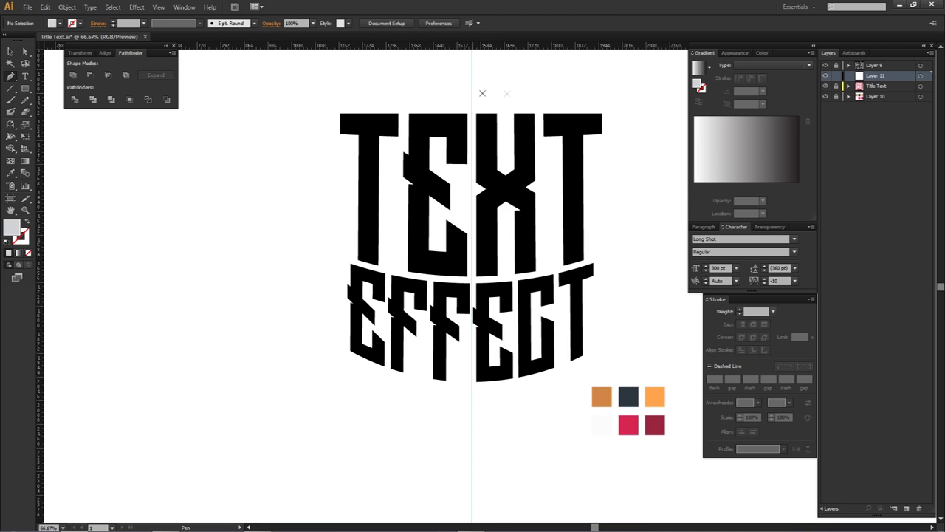
left_click(827, 76)
left_click(827, 77)
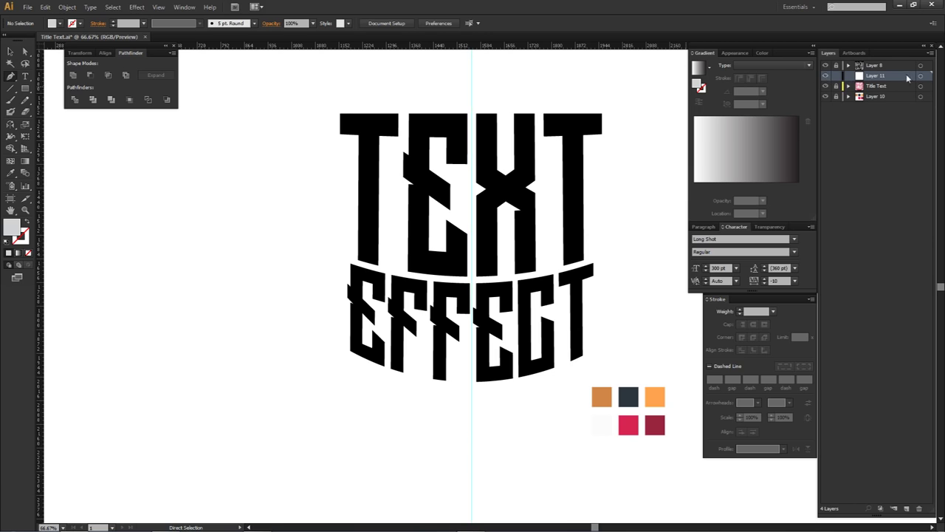
left_click(826, 76)
left_click(827, 77)
Rename the guide's layer rULER, keep it locked, and add a new layer above it
double_click(874, 76)
type("rULER")
left_click(910, 508)
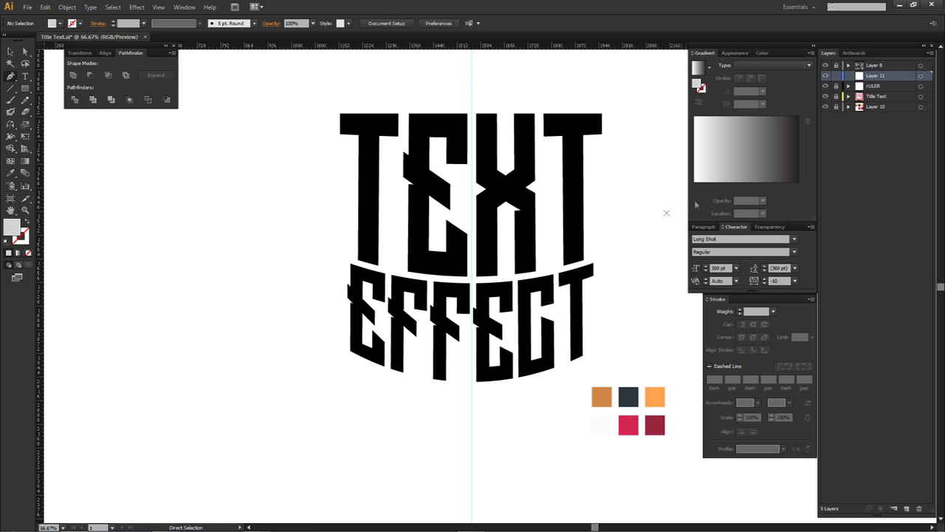
Start a Pen outline at the guide above TEXT, flaring past the first T's upper-left corner and running partway down beside its stem
scroll(410, 201, "down", 1)
left_click_drag(295, 195, 508, 197)
left_click_drag(466, 232, 251, 214)
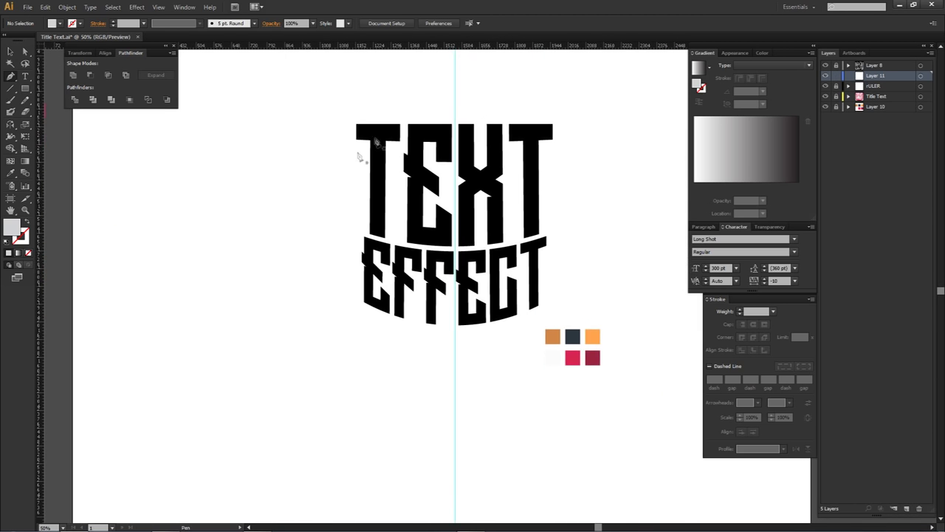
scroll(468, 119, "up", 1)
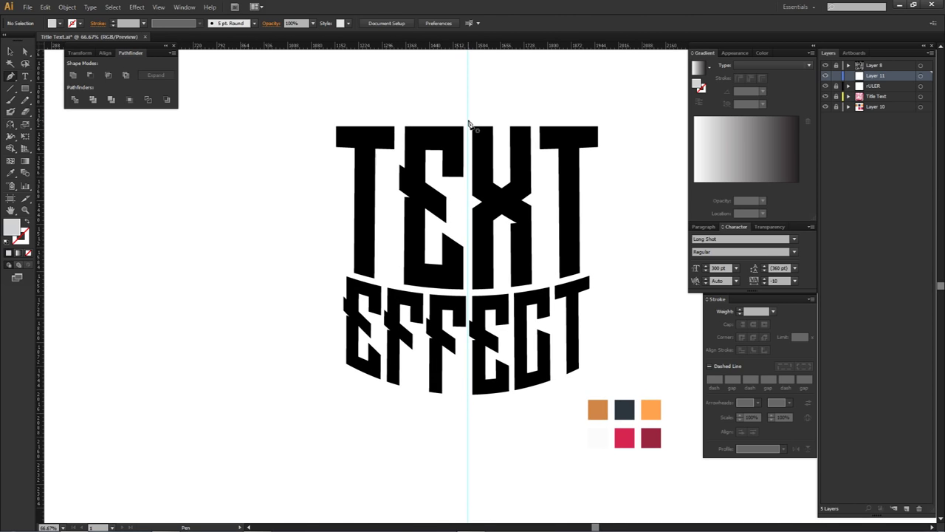
left_click(468, 119)
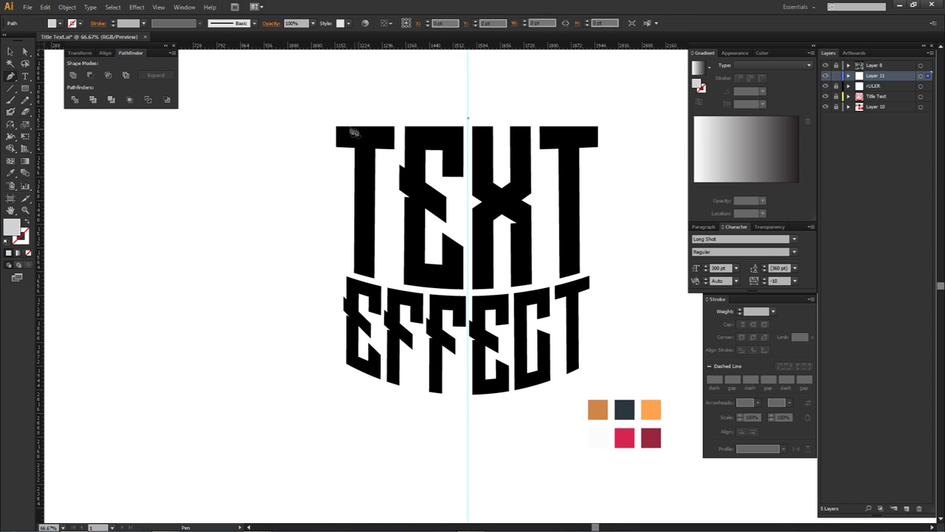
left_click(309, 119)
left_click(327, 152)
left_click(342, 158)
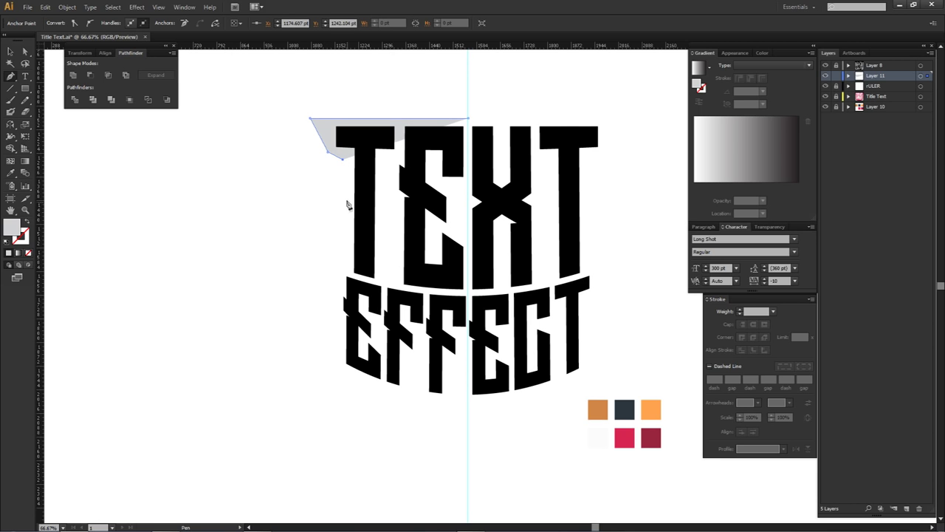
left_click(342, 221)
Add a small notch to the outline beside the first T's stem and continue it straight down to just above EFFECT
scroll(342, 221, "up", 3)
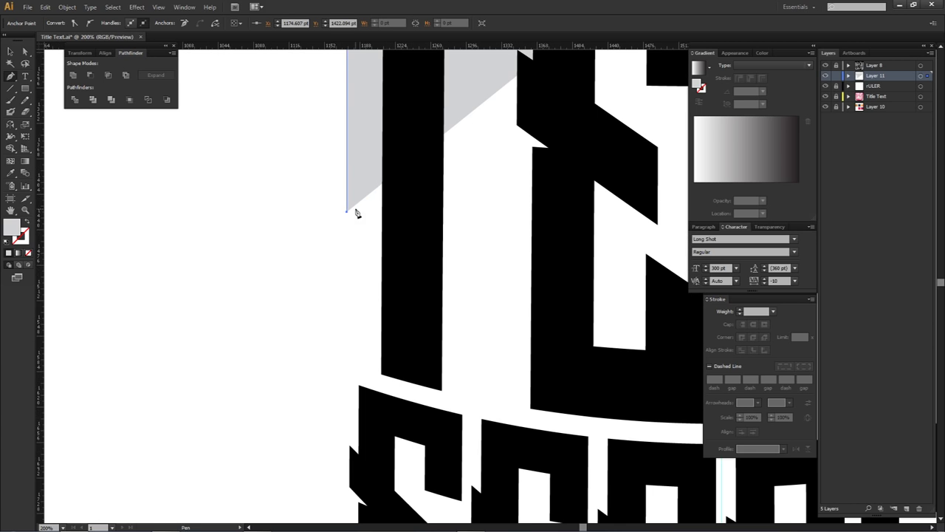
left_click(348, 239)
scroll(348, 239, "down", 3)
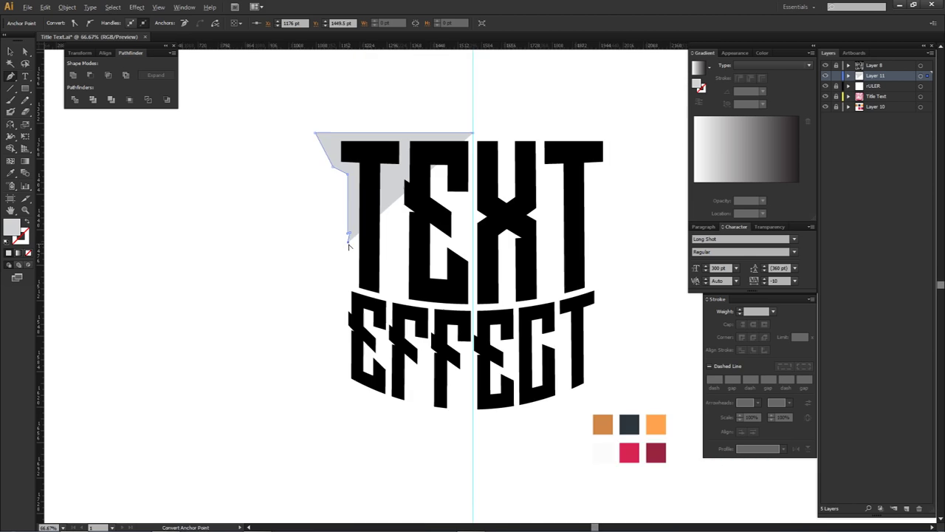
left_click_drag(359, 272, 391, 205)
left_click(382, 218)
scroll(382, 218, "up", 3)
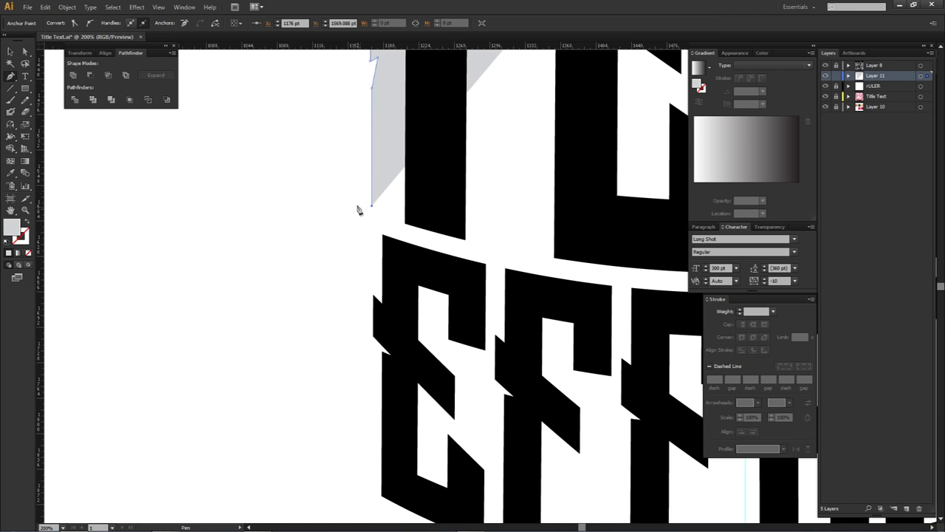
Step the outline outward in jagged corners around the upper left of EFFECT's first E, then back in toward the letter
left_click(351, 200)
left_click(353, 268)
left_click(337, 256)
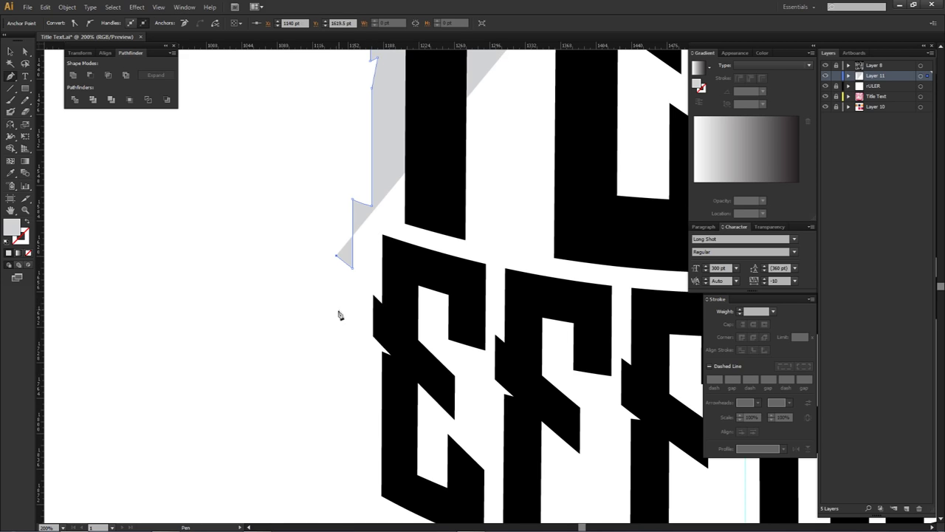
left_click(336, 331)
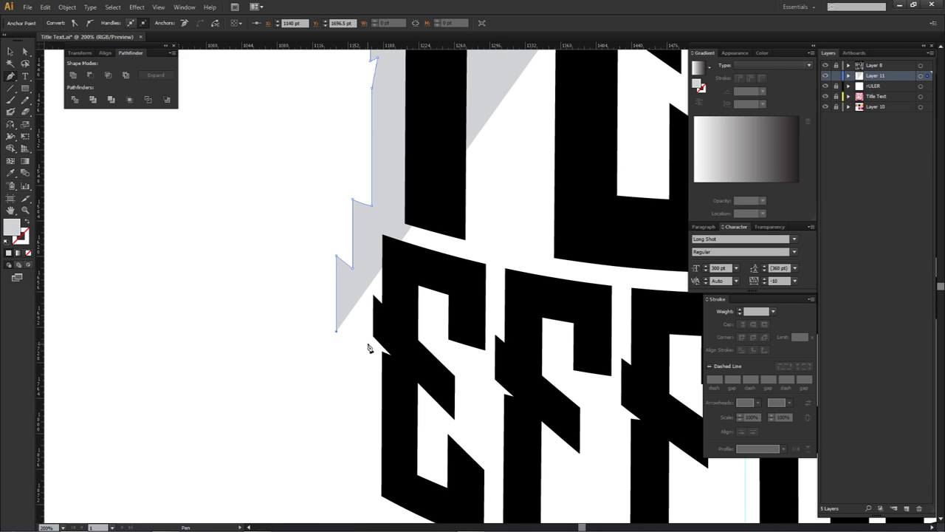
left_click(365, 341)
Extend the outline down to below the first E's lower-left corner and delete the extra anchor from the jagged step above
key("ctrl+minus")
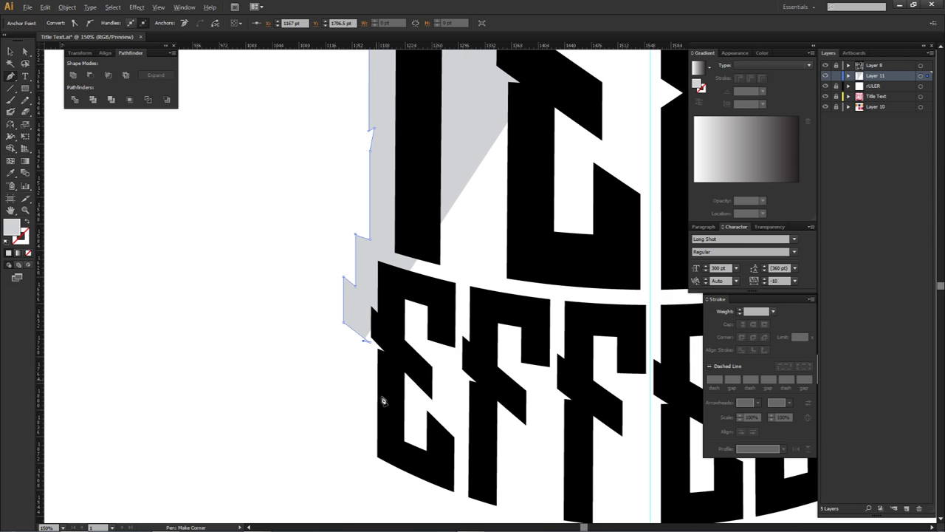
left_click_drag(386, 396, 411, 270)
left_click(394, 350)
scroll(435, 378, "down", 1)
left_click_drag(467, 398, 364, 397)
left_click(302, 196)
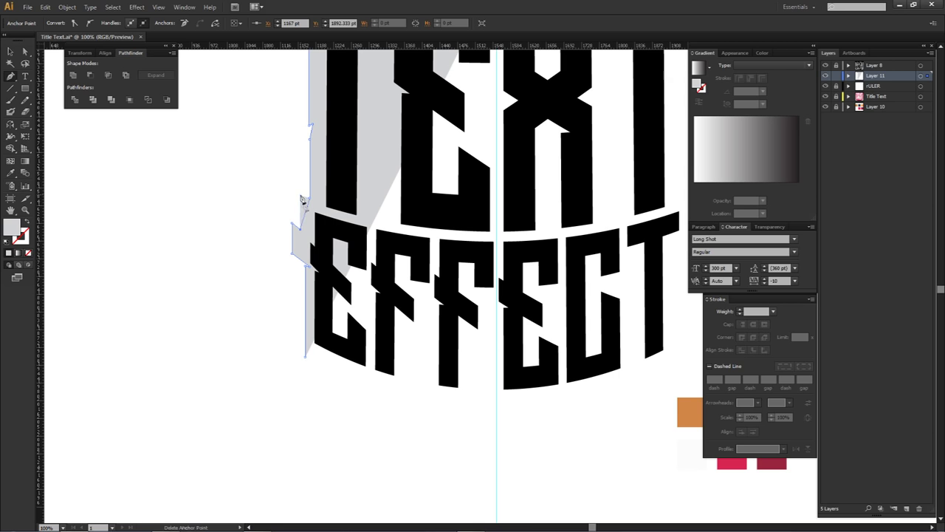
left_click(306, 357)
Curve the outline beneath the first E and F of EFFECT and cut a pointed notch just after the F
left_click_drag(323, 348, 343, 348)
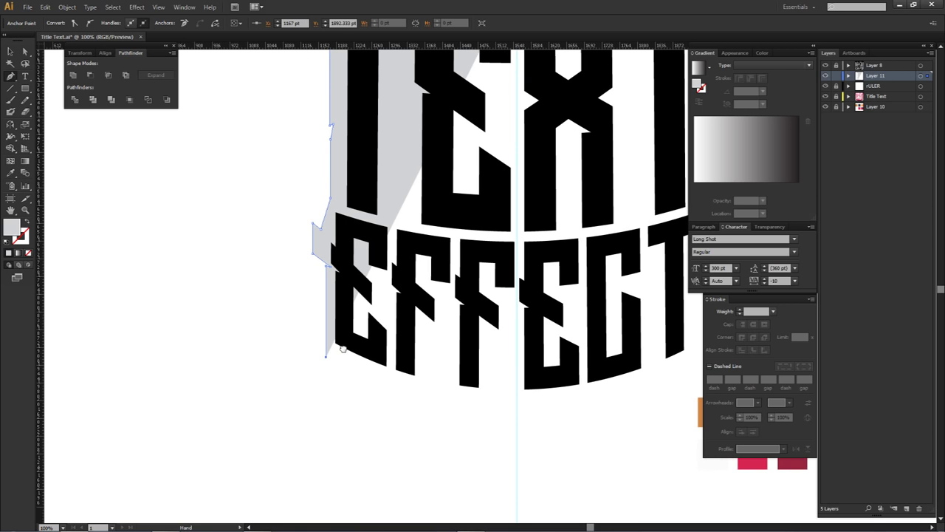
mouse_move(436, 403)
left_mouse_down()
mouse_move(375, 387)
mouse_move(424, 396)
left_mouse_up()
left_click(410, 394)
left_click(423, 383)
left_click(441, 400)
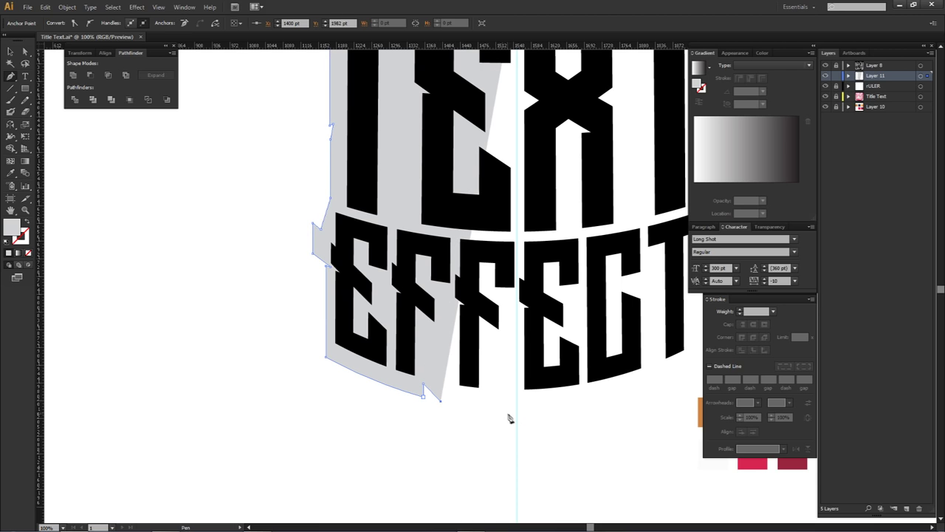
Extend the outline in a gentle curve under the second F to the vertical guide and nudge its end point slightly up
mouse_move(518, 421)
left_mouse_down()
mouse_move(540, 421)
mouse_move(517, 417)
left_mouse_up()
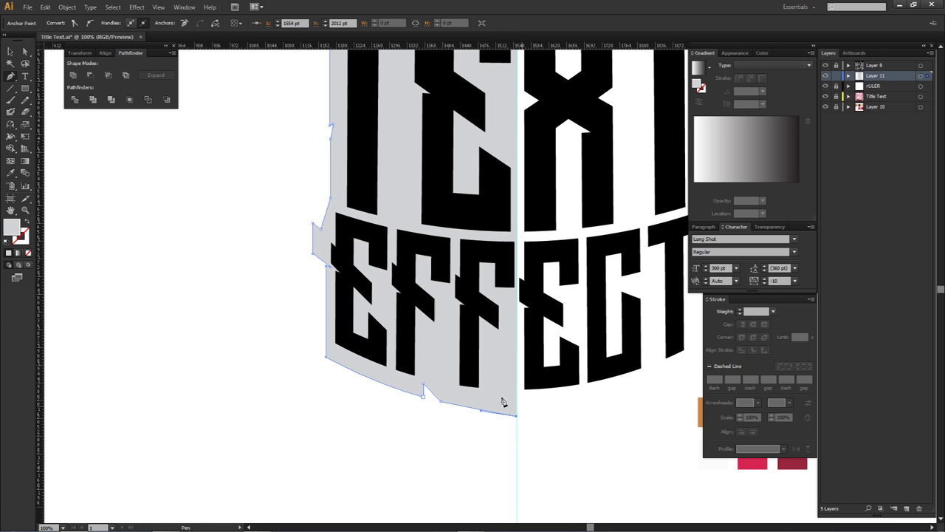
key("Up")
key("Up")
key("Up")
key("Up")
key("Up")
key("Up")
Curve the outline from the guide beneath the second E and C of EFFECT and cut a notch before the final T
scroll(486, 399, "right", 3)
left_click_drag(535, 361, 546, 351)
key("ctrl+z")
left_click(405, 390)
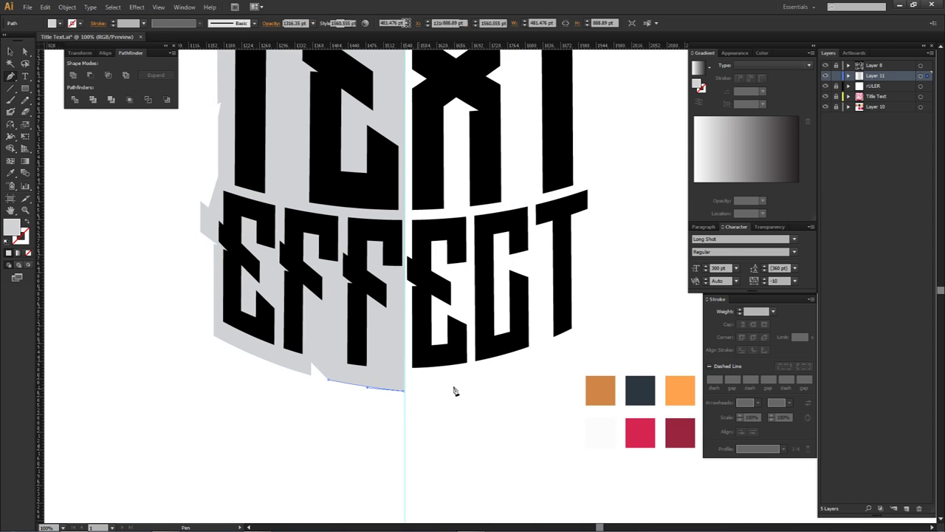
left_click(405, 391)
left_click_drag(534, 356, 569, 332)
left_click(534, 359)
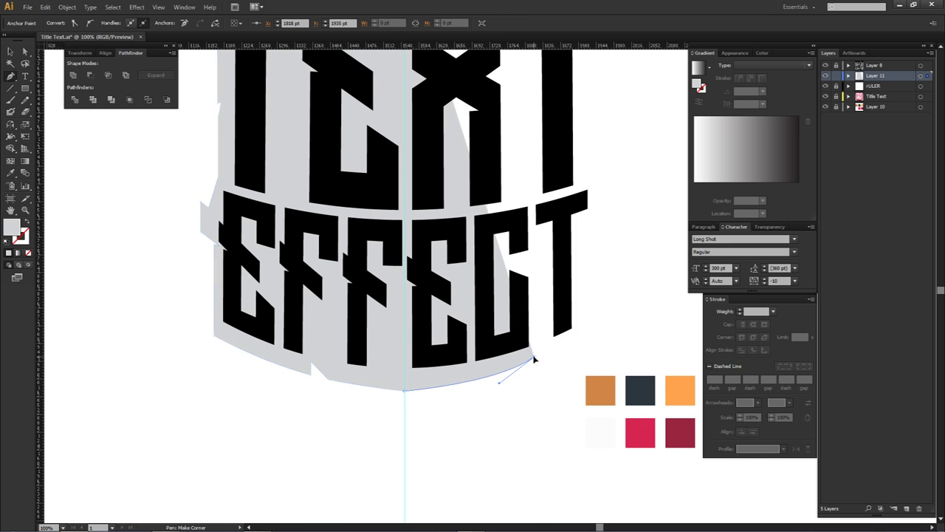
left_click_drag(500, 387, 490, 386)
left_click(536, 344)
left_click(549, 353)
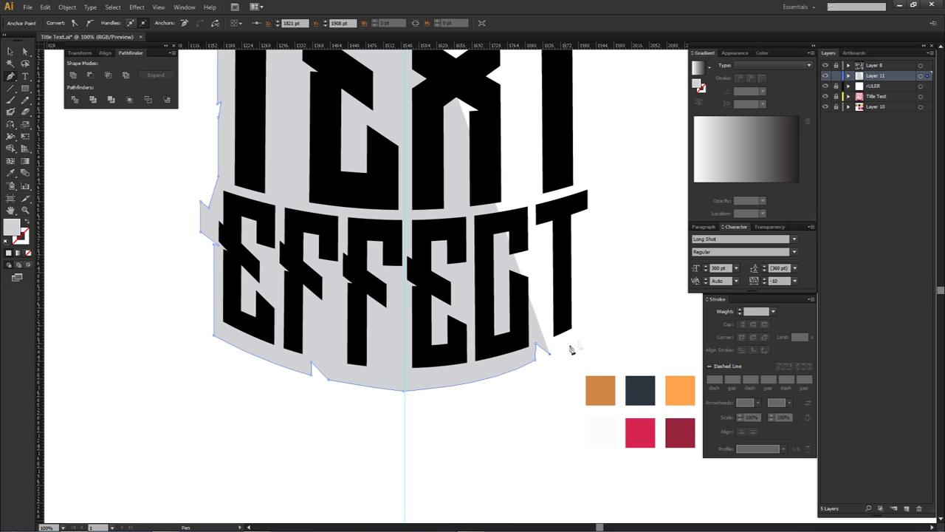
Carry the outline under and up the right side of EFFECT's final T, stepping outward around its crossbar
left_click_drag(587, 337, 587, 332)
left_click(588, 215)
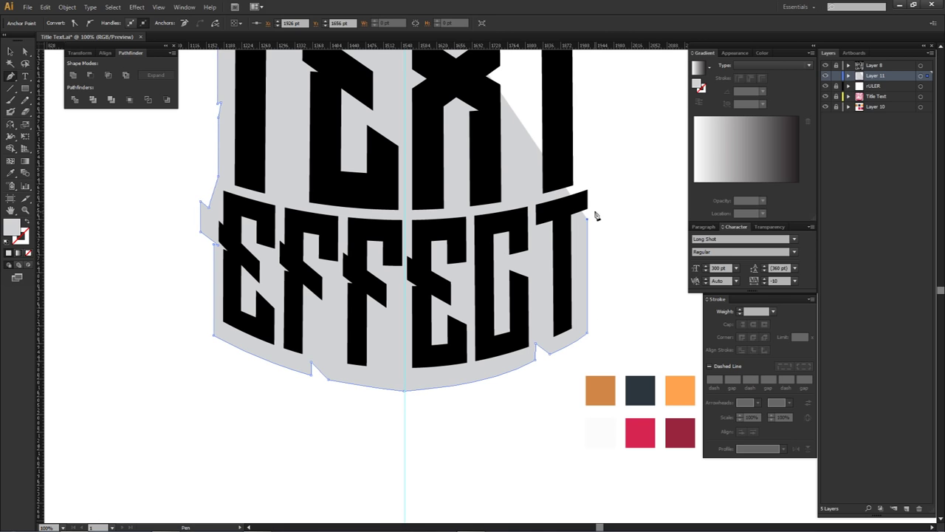
left_click(597, 212)
left_click(597, 174)
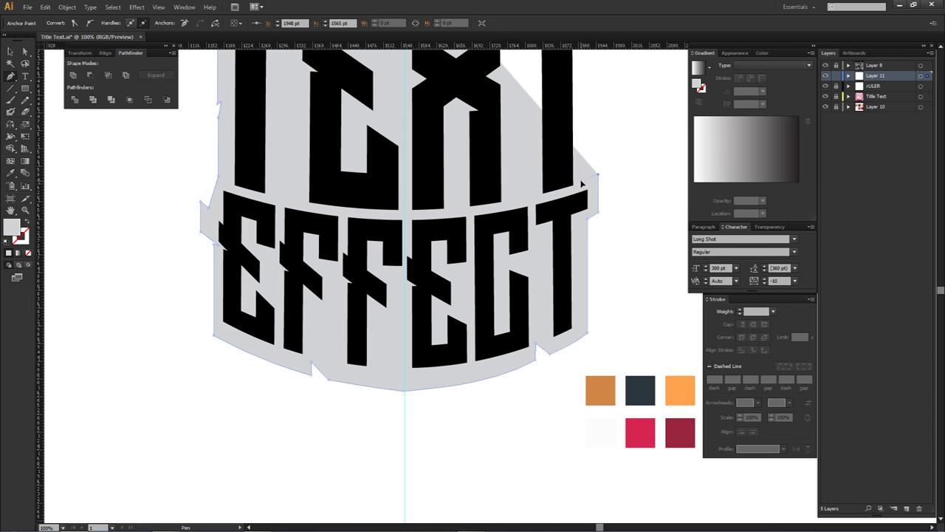
Continue the outline up around TEXT's last T, flare it to an upper-right corner, and close it at the guide
scroll(583, 129, "up", 5)
left_click(603, 126)
left_click(631, 73)
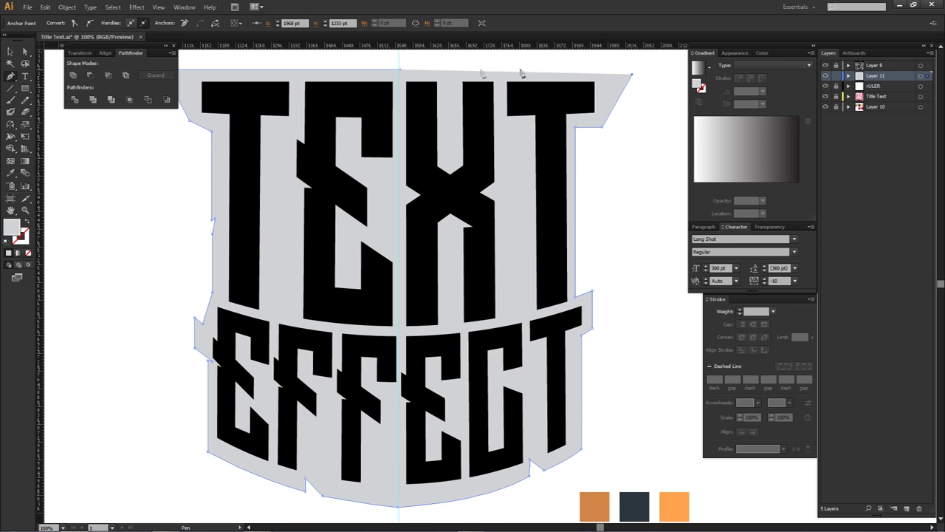
left_click(399, 70)
Pull the background shape's upper-right corner farther outward and upward
left_click_drag(632, 74, 650, 61)
scroll(470, 109, "down", 1)
left_click_drag(480, 150, 505, 170)
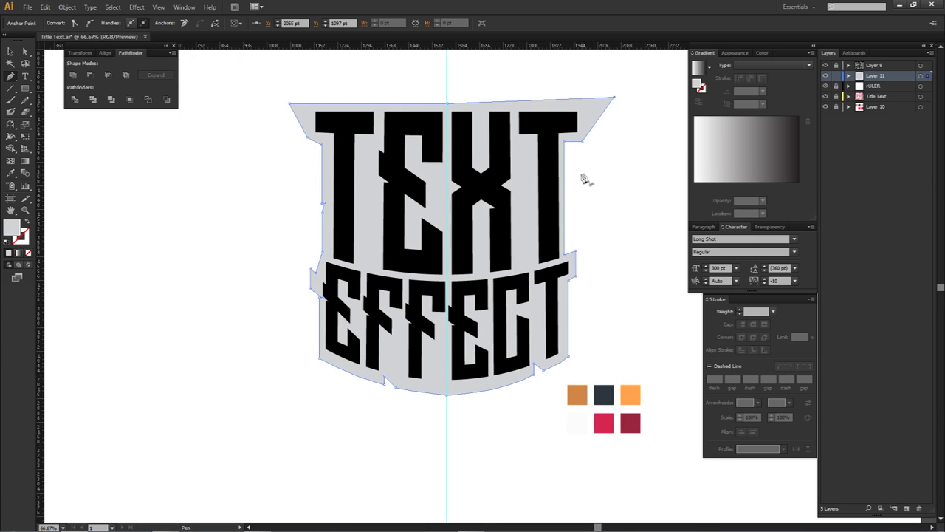
Pull the background shape's upper-right corner slightly inward and down, nearer the height of the upper-left corner
left_click(614, 98)
left_click_drag(616, 99, 607, 102)
left_click(582, 80)
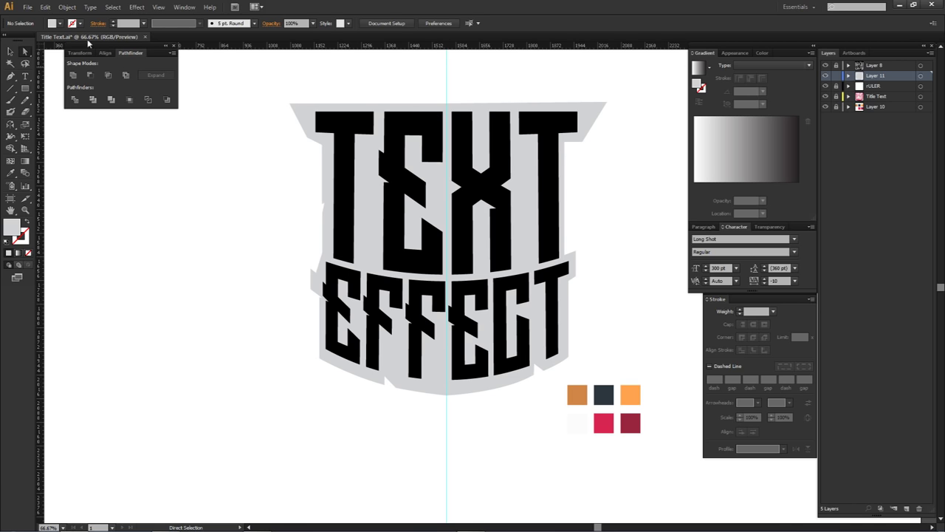
Draw a wide rectangle above TEXT, overlapping the uneven top edge and extending past both upper corners of the background shape
left_click_drag(25, 88, 62, 94)
left_click_drag(247, 76, 655, 104)
key("a")
left_click(614, 126)
Level the background shape's top edge by removing the overlap and the wide rectangle with Shape Builder
scroll(240, 86, "up", 3)
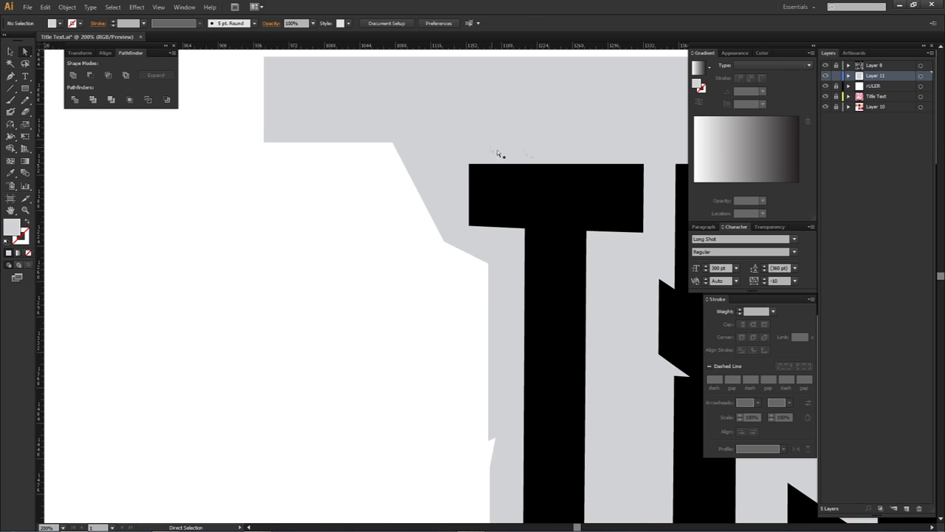
left_click(460, 172)
left_click_drag(384, 193, 319, 218)
left_click(302, 129)
scroll(376, 176, "down", 2)
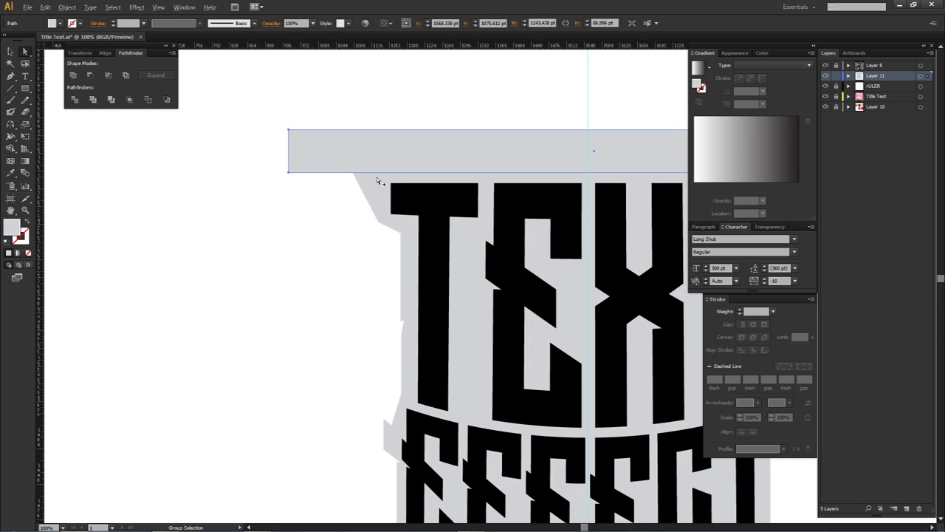
left_click_drag(452, 199, 196, 195)
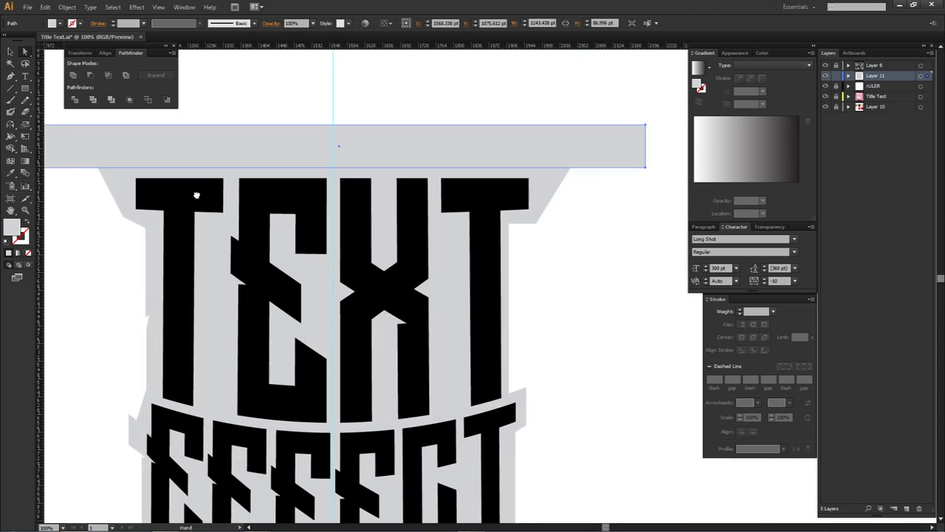
left_click(555, 184, "shift")
scroll(565, 153, "up", 2)
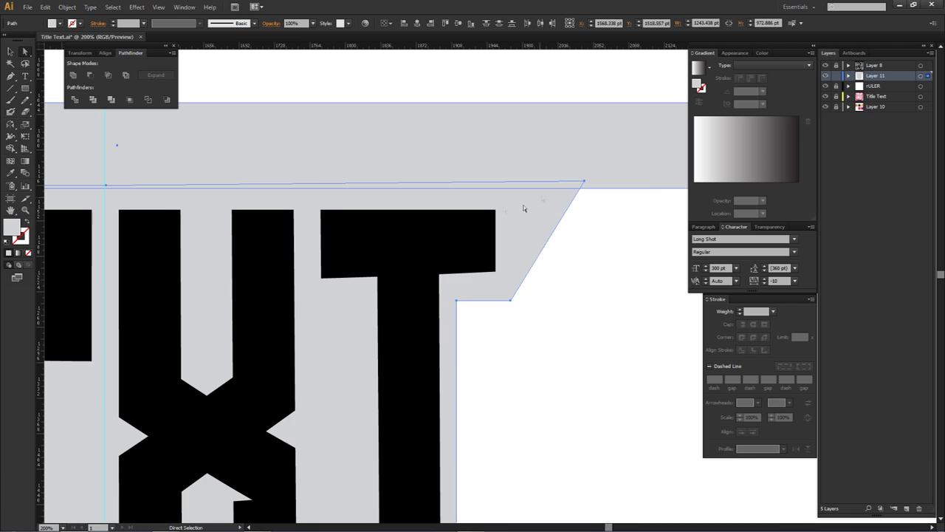
scroll(524, 209, "down", 1)
key("shift+m")
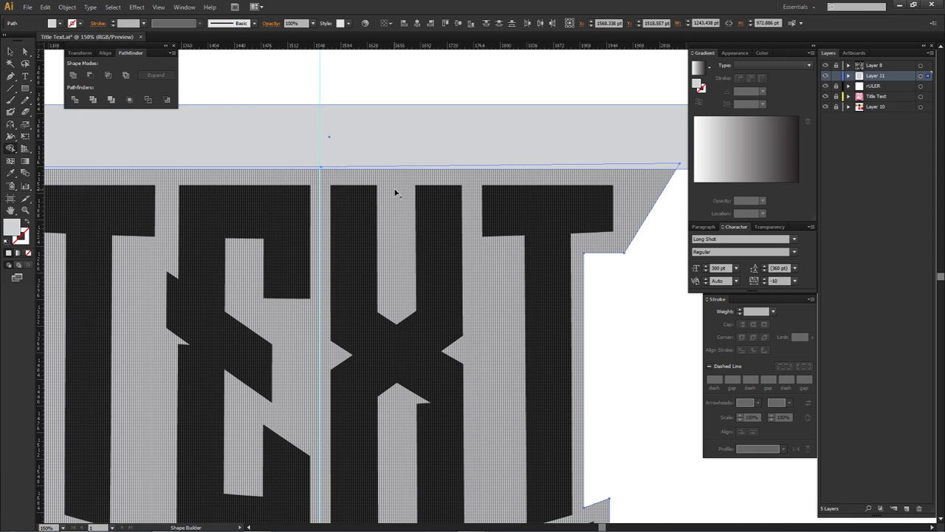
left_click_drag(12, 149, 49, 148)
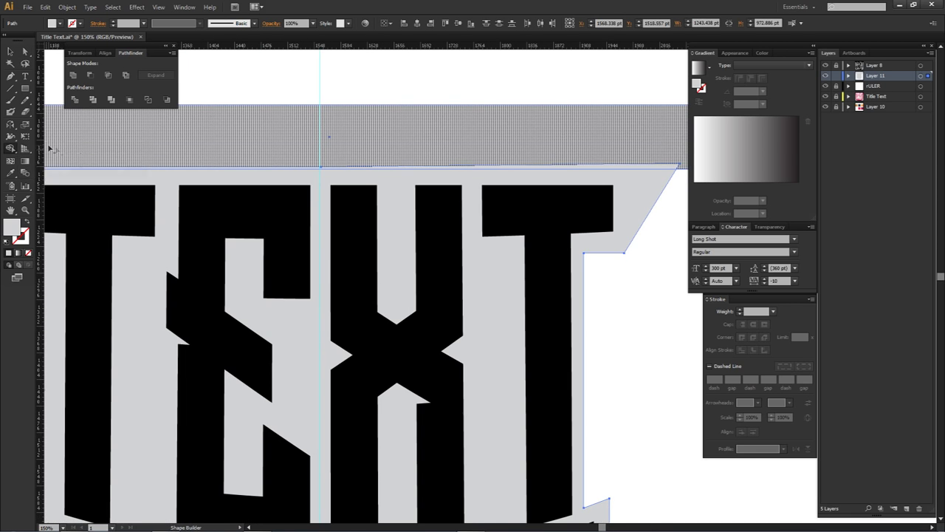
scroll(242, 177, "down", 1)
left_click_drag(266, 186, 357, 198)
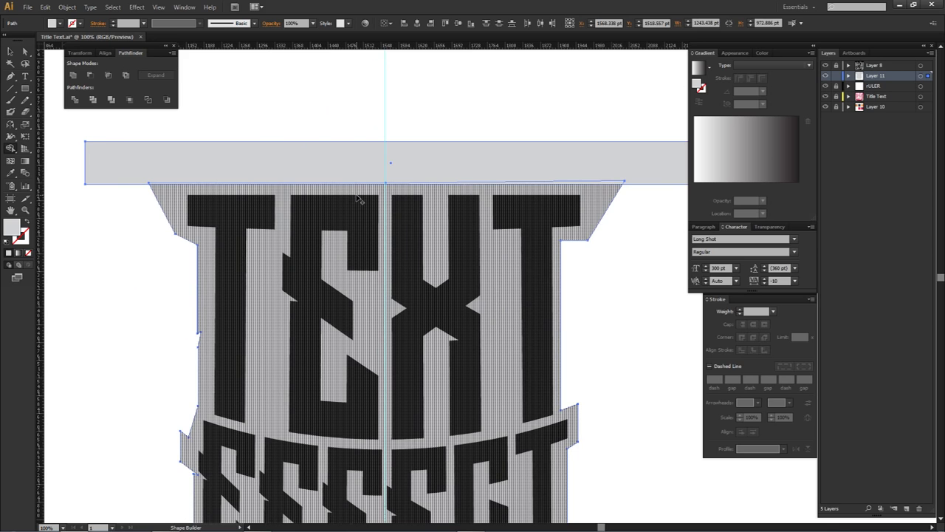
scroll(127, 172, "up", 2)
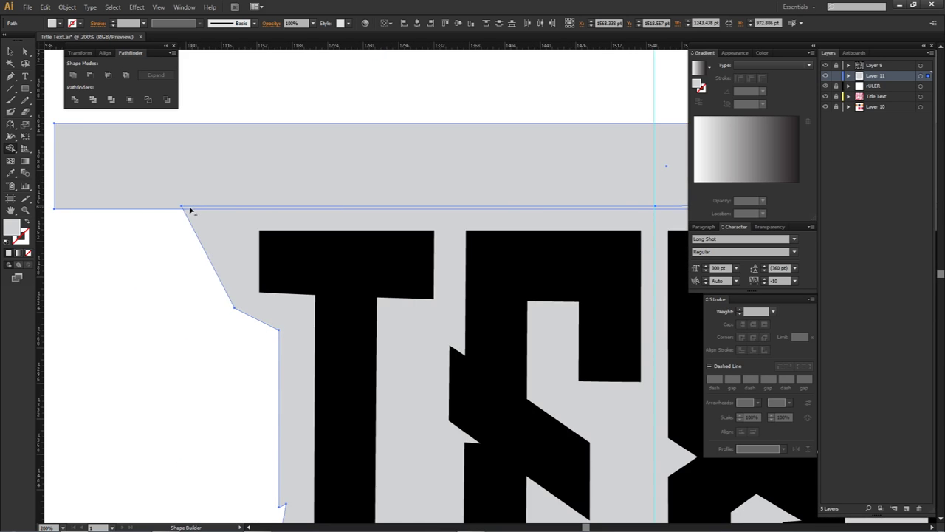
scroll(315, 219, "up", 3)
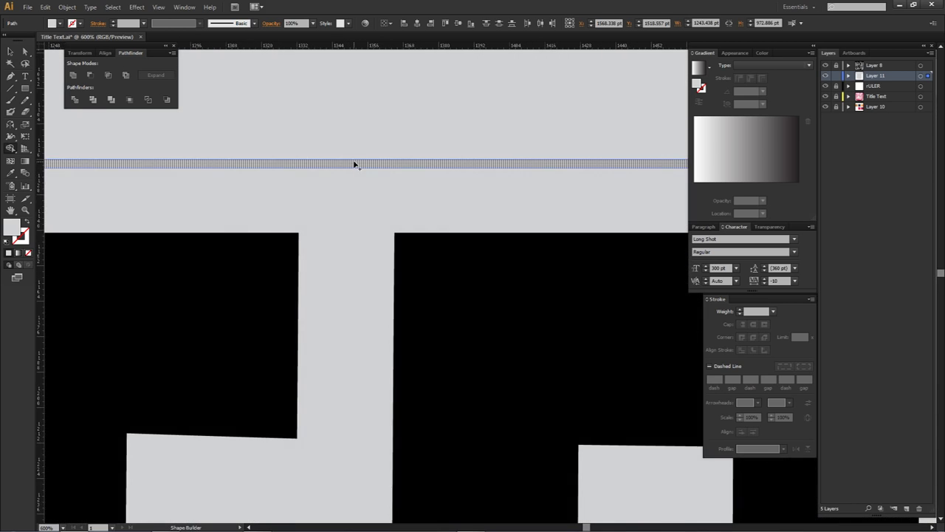
scroll(353, 161, "down", 5)
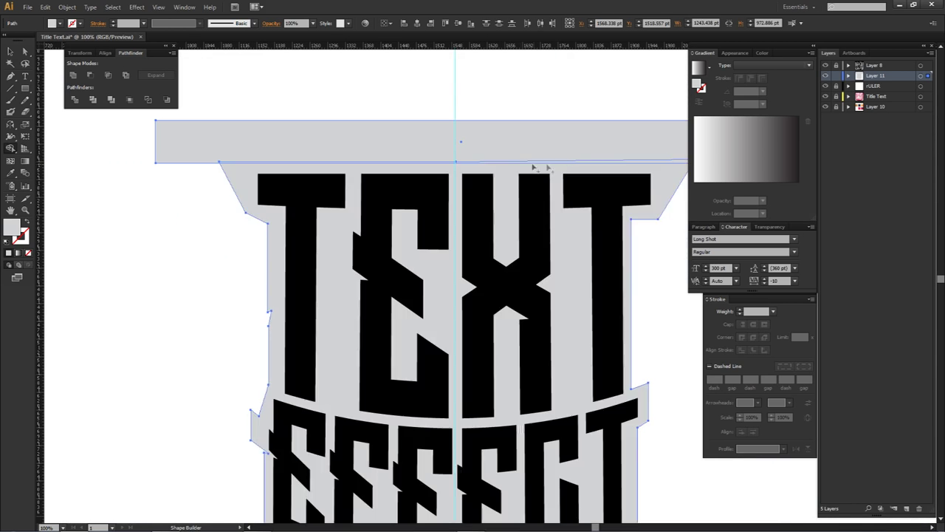
scroll(515, 167, "up", 3)
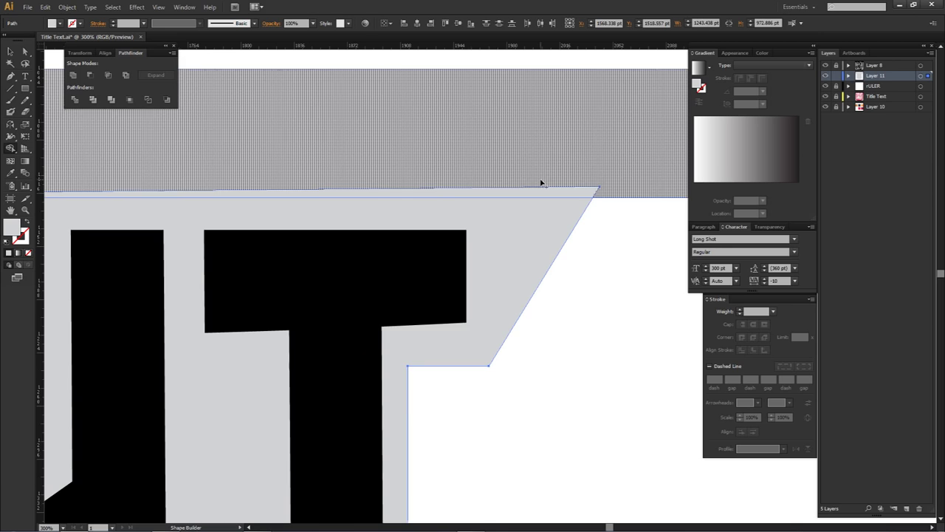
left_click(540, 183)
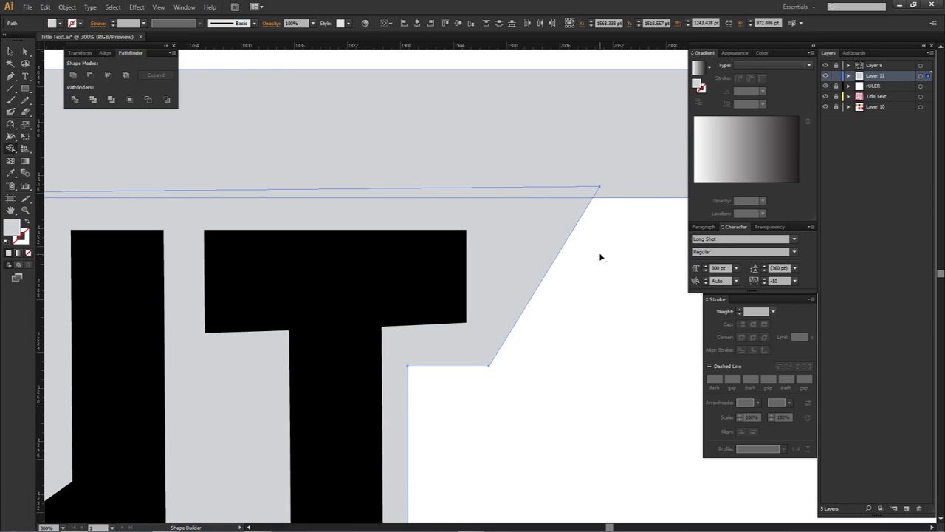
left_click(586, 194, "alt")
left_click(560, 158, "alt")
key("a")
left_click(571, 176)
scroll(506, 194, "down", 5)
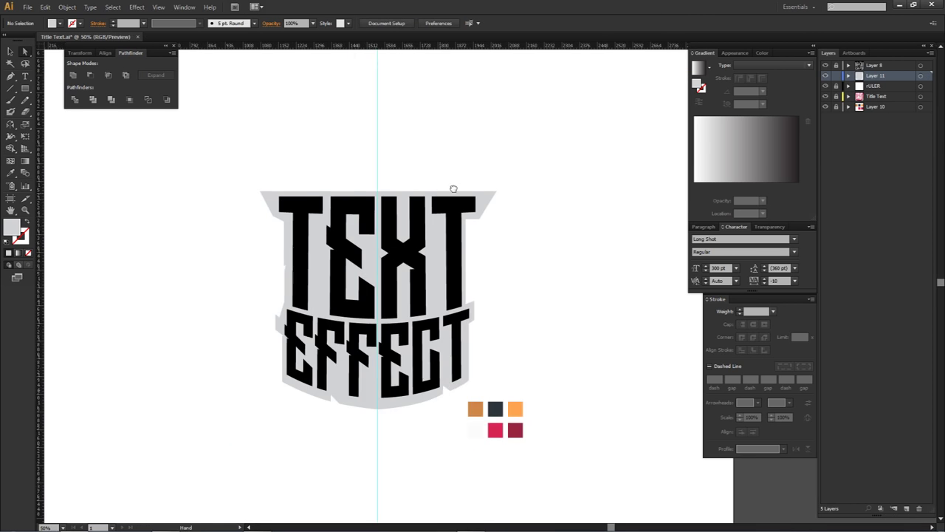
Examine the red reference design's top edge above the gap between TEXT's E and X
scroll(467, 161, "up", 4)
key("p")
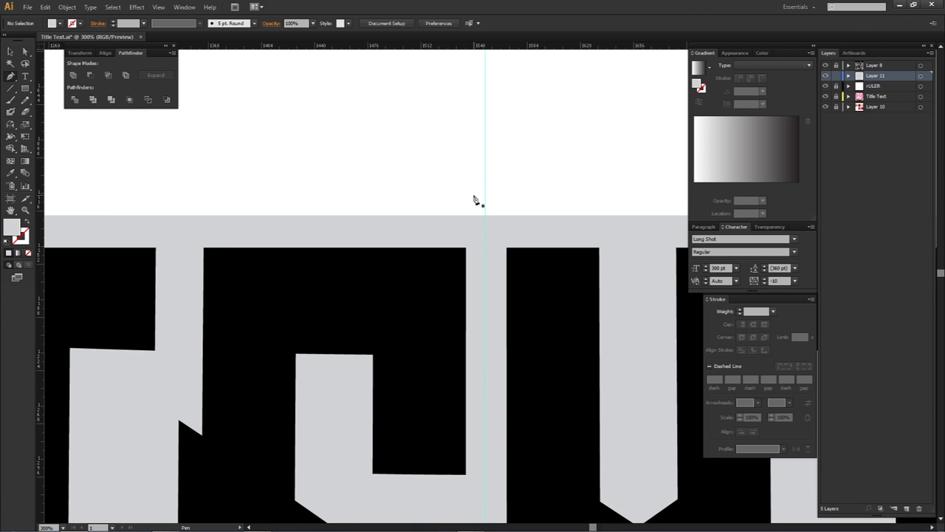
scroll(393, 224, "down", 6)
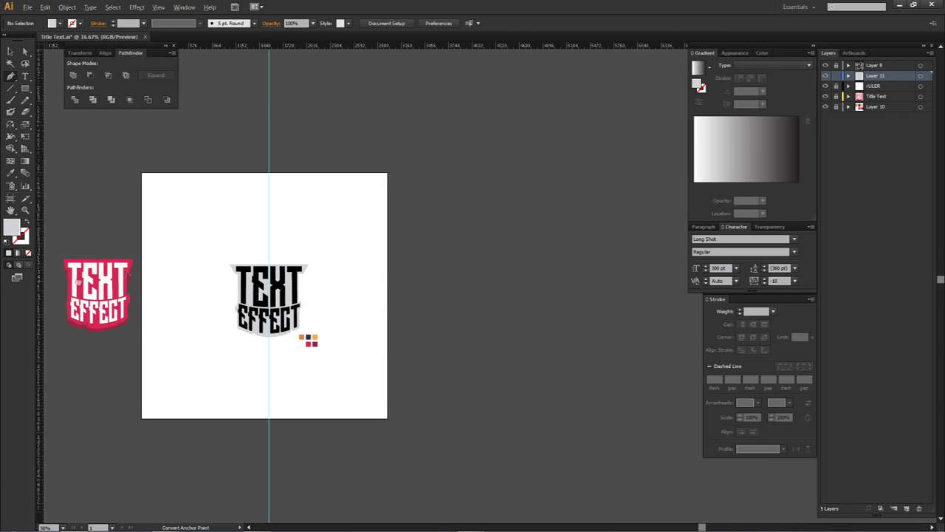
left_click_drag(78, 282, 366, 269)
scroll(384, 267, "up", 7)
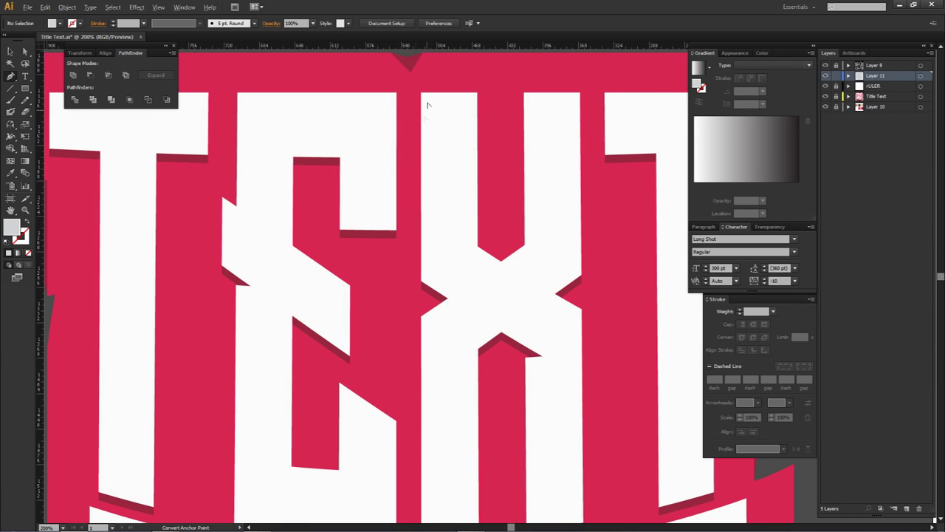
scroll(445, 100, "down", 4)
scroll(445, 221, "right", 5)
scroll(430, 218, "up", 5)
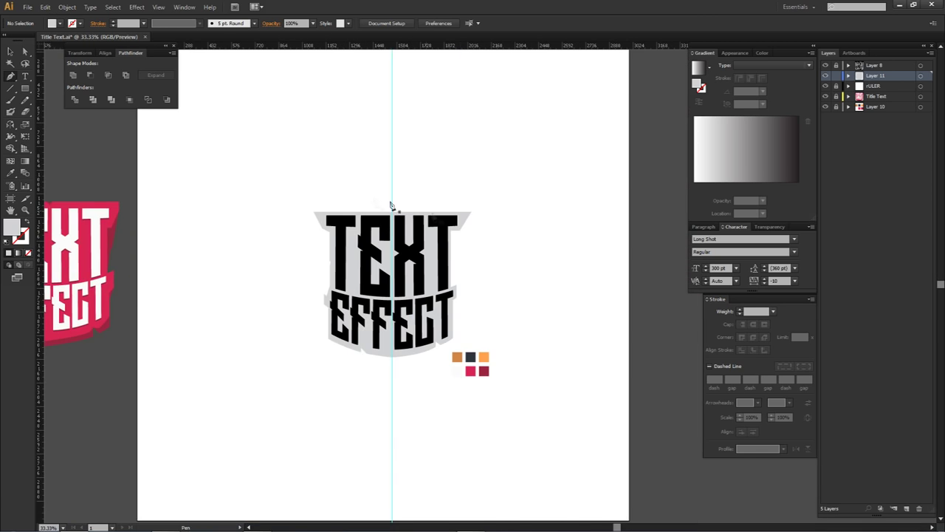
Draw a small downward-pointing triangle with the Pen tool across the background's top edge, its tip between TEXT's E and X
scroll(429, 217, "up", 2)
left_click_drag(472, 247, 483, 191)
scroll(441, 207, "up", 2)
left_click(403, 181)
left_click(459, 237)
key("ctrl+z")
left_click(436, 224)
left_click(509, 162)
left_click(403, 181)
Cut the triangle out of the background shape with Shape Builder, leaving a V-shaped notch in the top edge
key("a")
left_click(404, 215, "shift")
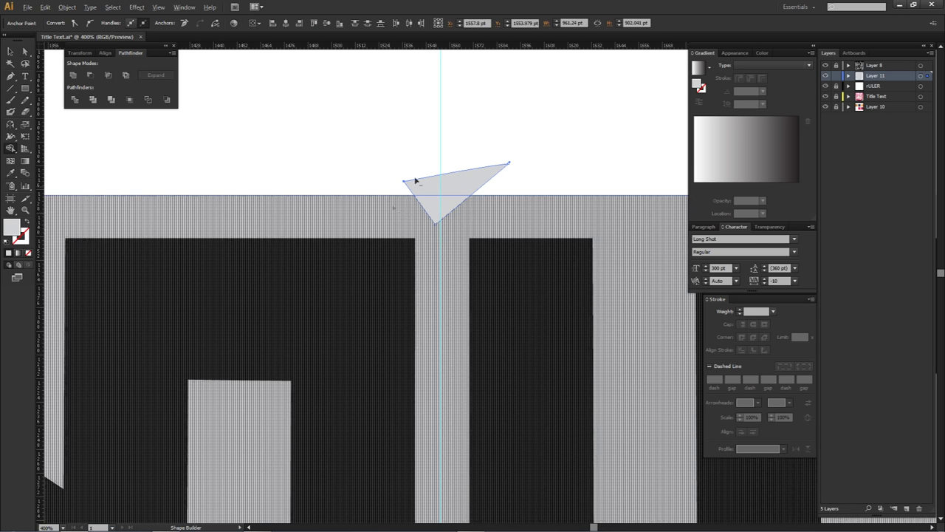
left_click_drag(432, 156, 432, 207)
key("a")
left_click(435, 178)
scroll(447, 171, "down", 3)
key("ctrl+minus")
key("ctrl+minus")
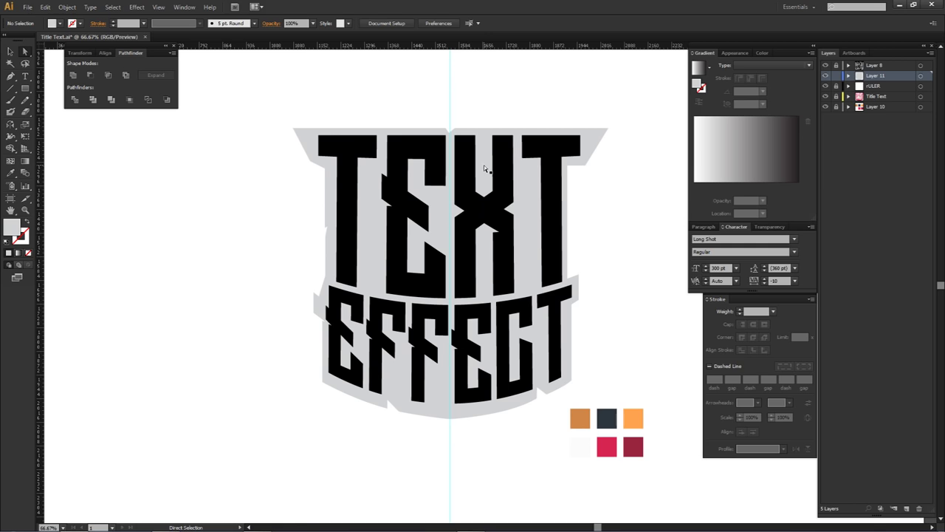
Enlarge the background shape about its centre to about 994 by 916 pt
key("v")
left_click(589, 139)
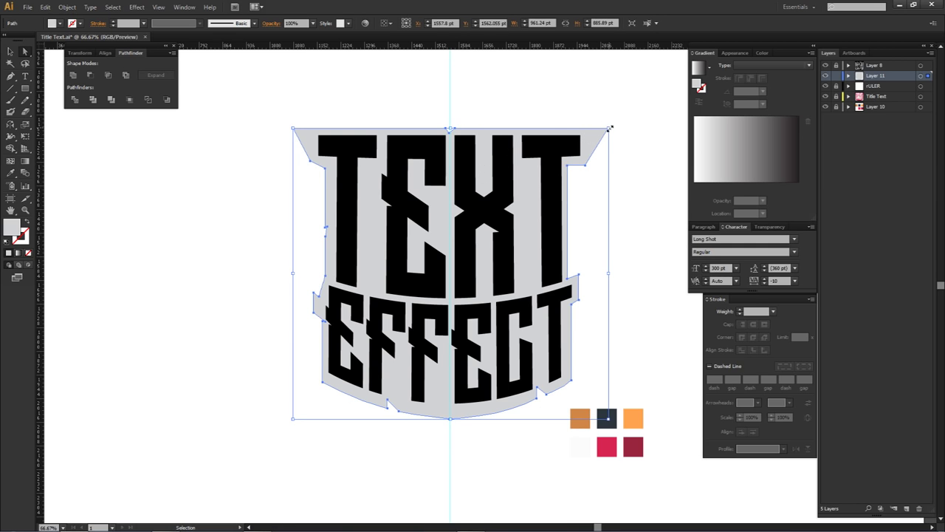
left_click_drag(609, 127, 623, 124)
left_click(615, 162)
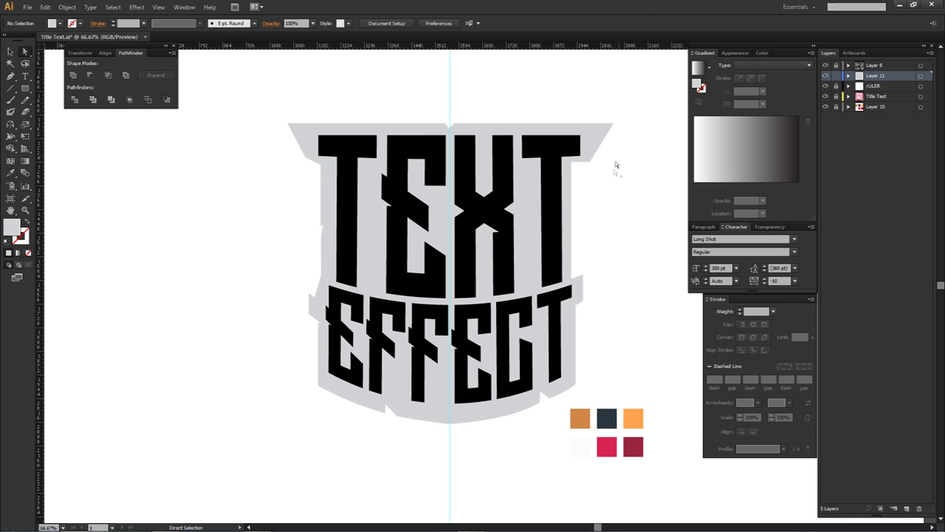
Lock the background shape's layer and add a new layer directly above it
scroll(605, 231, "down", 1)
left_click_drag(604, 238, 586, 228)
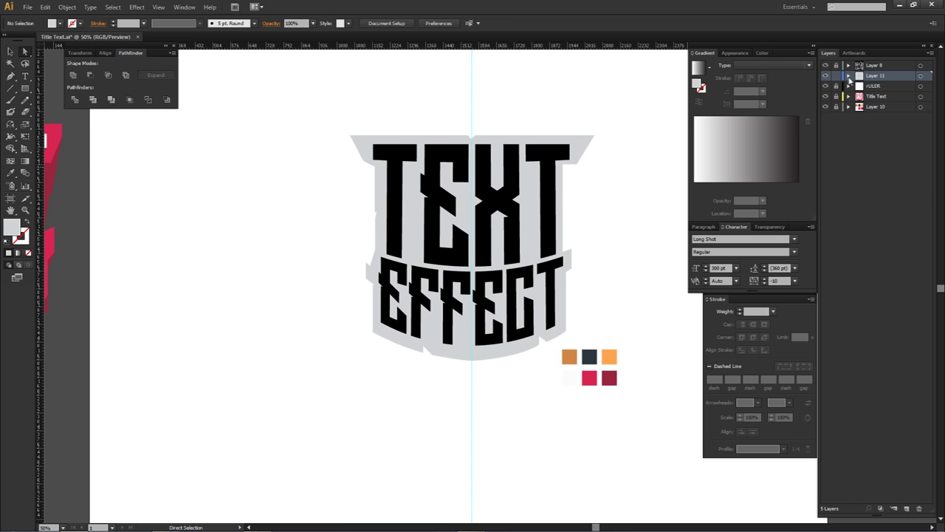
left_click(907, 508)
scroll(474, 318, "up", 2)
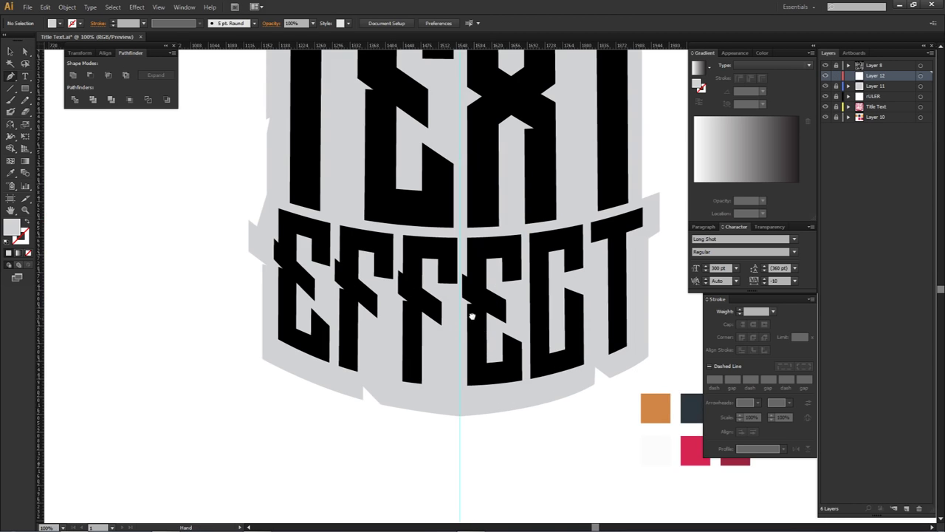
left_click_drag(473, 317, 445, 292)
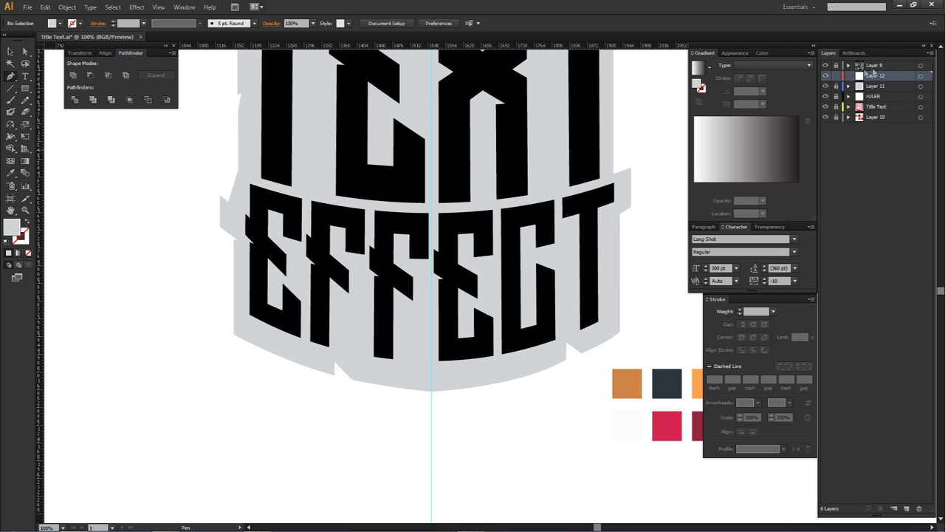
Unlock Layer 11 and fill the background shape with the bright crimson sampled from the colour swatches
left_click(837, 86)
key("a")
left_click(610, 246)
left_click_drag(632, 380, 507, 345)
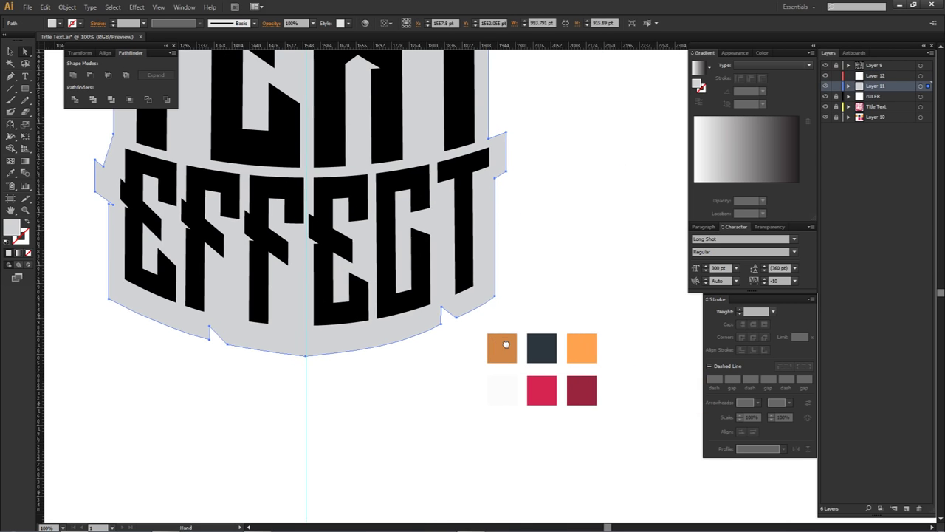
key("i")
left_click(552, 390)
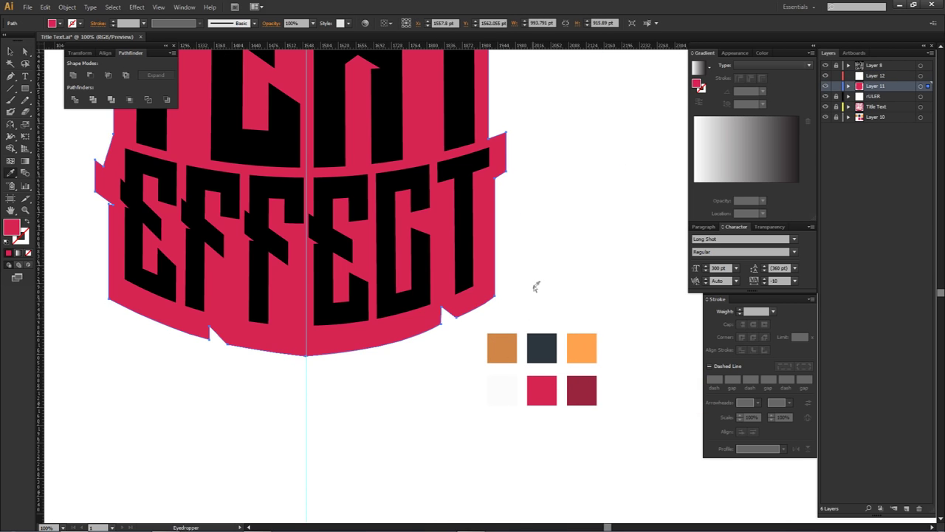
key("a")
key("ctrl+shift+a")
left_click_drag(462, 316, 542, 357)
On Layer 12, start a Pen outline curving from beyond the background's left edge beneath EFFECT's first letters, stepping at the first F
left_click(894, 76)
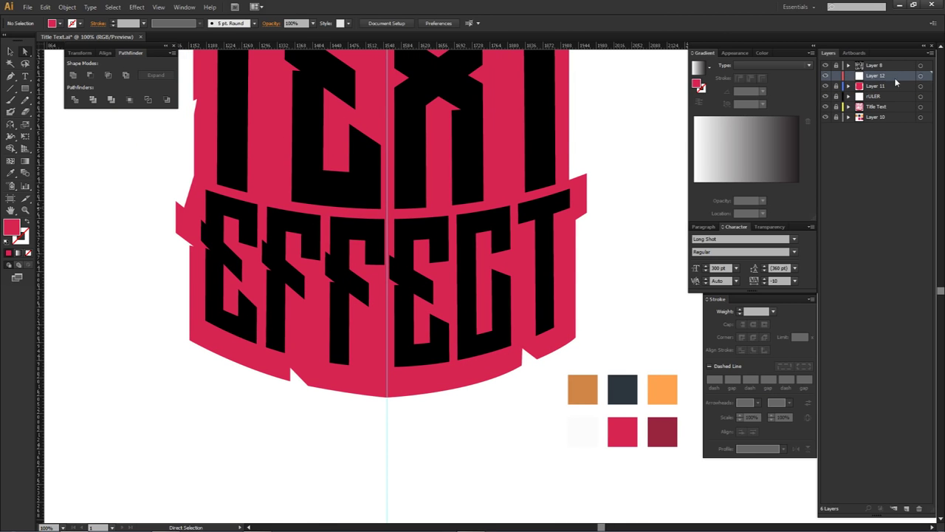
left_click(920, 77)
key("p")
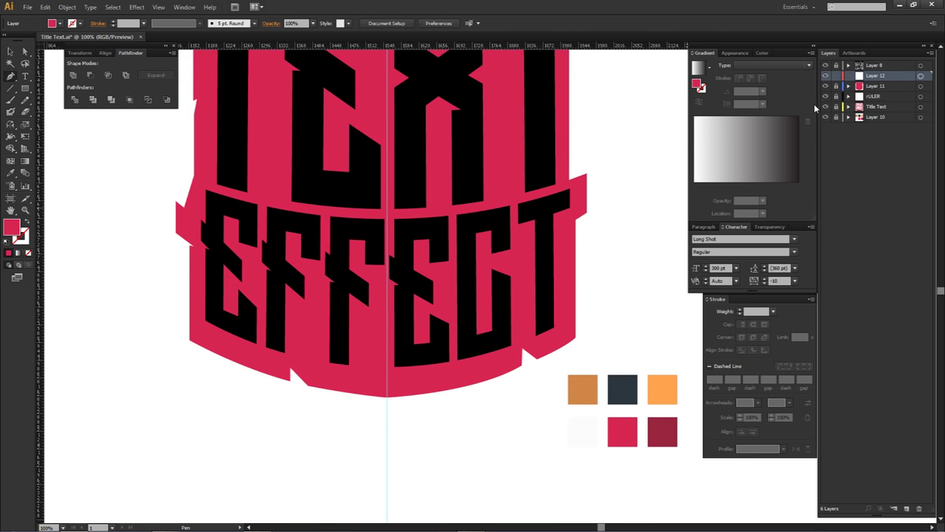
scroll(219, 300, "up", 1)
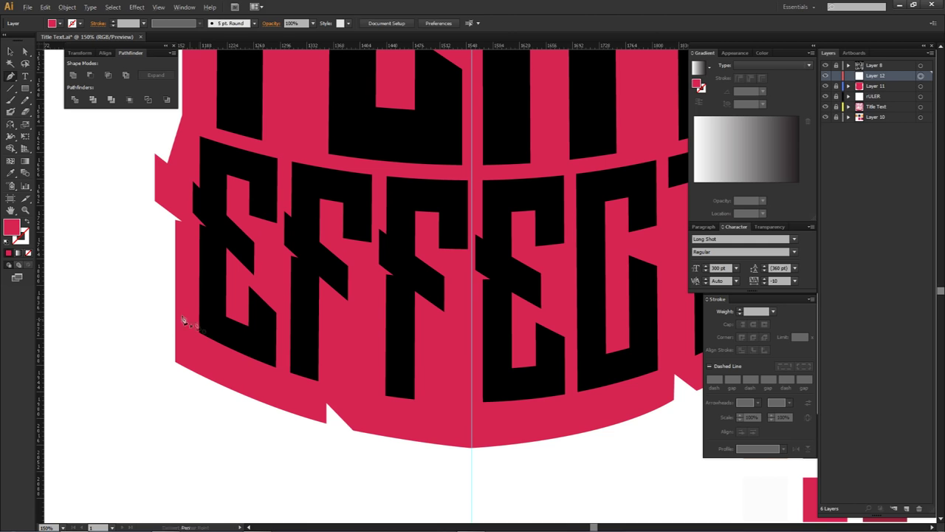
left_click(159, 307)
left_click_drag(308, 382, 360, 406)
left_click(307, 382)
left_click(313, 372)
left_click(359, 413)
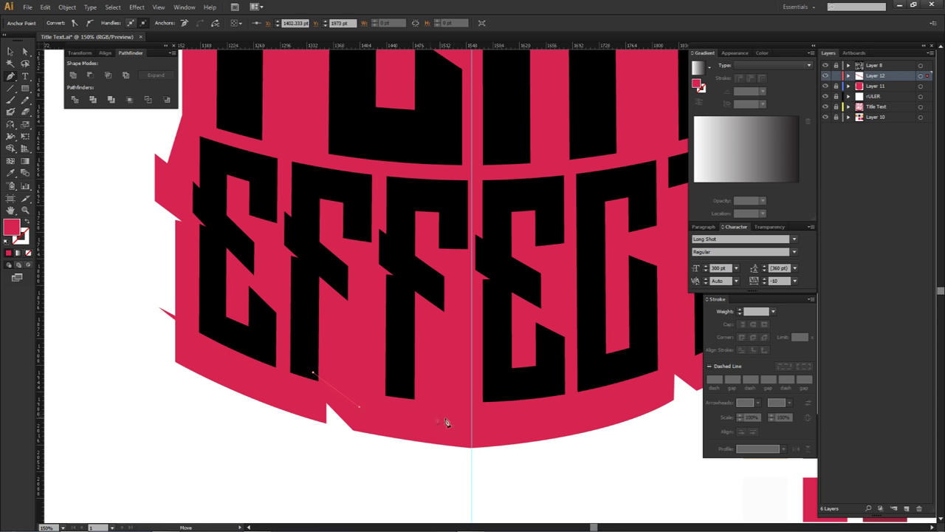
Curve the new outline to the centre guide below EFFECT and on up to the lower-right corner of the C
left_click_drag(472, 427, 452, 407)
left_click(474, 428)
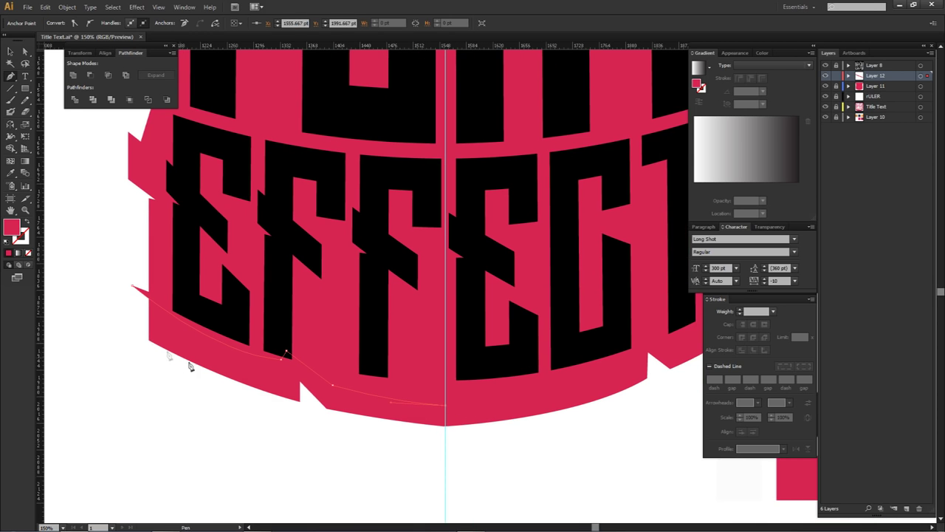
left_click_drag(651, 361, 599, 294)
left_click(480, 348, "alt")
left_click_drag(353, 394, 371, 386)
left_click_drag(475, 343, 475, 341)
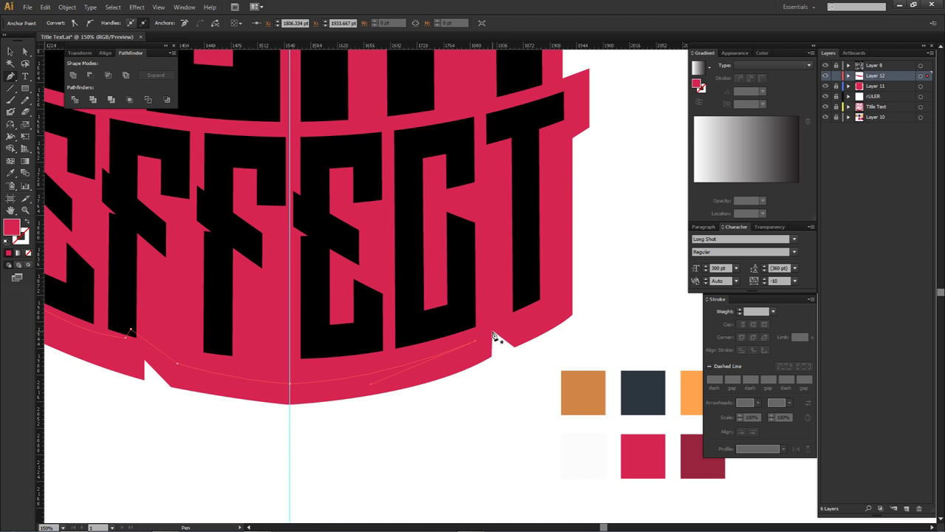
Step the outline upward between the C and final T, curve it past the background's right edge, and turn it downward
left_click(484, 318)
left_click(475, 342)
left_click(484, 319)
left_click(515, 322)
left_click_drag(590, 236, 597, 205)
left_click(599, 349)
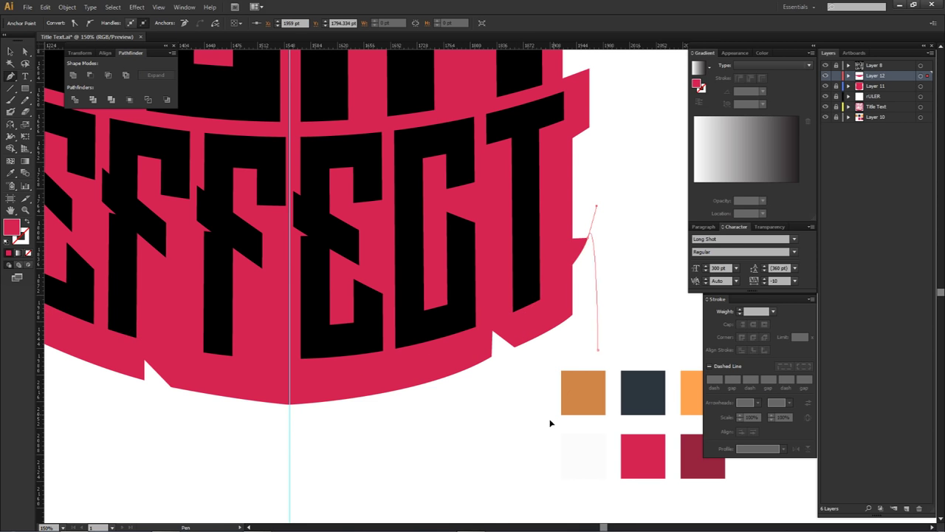
Run the shading outline loosely below and past the background's left side, and close it at its starting point
left_click(552, 419)
scroll(480, 414, "down", 1)
left_click_drag(377, 434, 508, 388)
left_click(536, 455)
left_click_drag(357, 453, 350, 451)
left_click(270, 430)
left_click_drag(213, 406, 208, 398)
left_click_drag(181, 342, 182, 325)
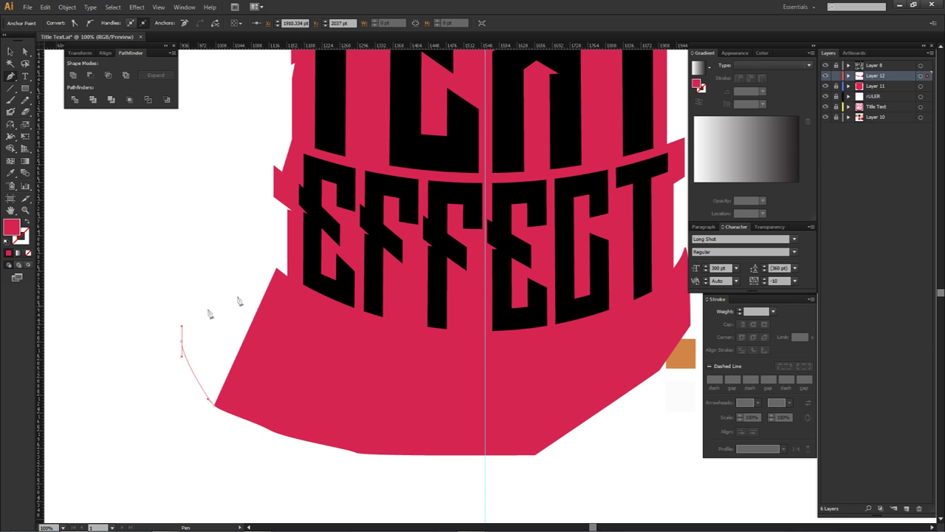
left_click(277, 268)
key("a")
left_click(261, 247)
Fill the closed Layer 12 shading shape with the dark crimson sampled from the colour swatches
left_click_drag(522, 352, 444, 338)
left_click(430, 402, "ctrl")
key("i")
left_click(691, 373)
key("a")
left_click(654, 278)
left_click_drag(604, 256, 579, 253)
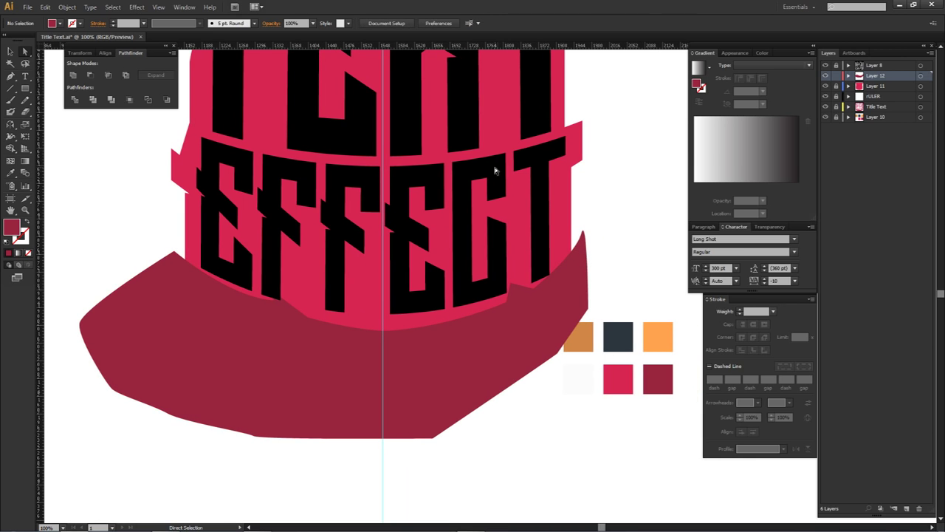
Try filling the shading shape with #8e1b3c, darkened from the background's sampled crimson
left_click(922, 86)
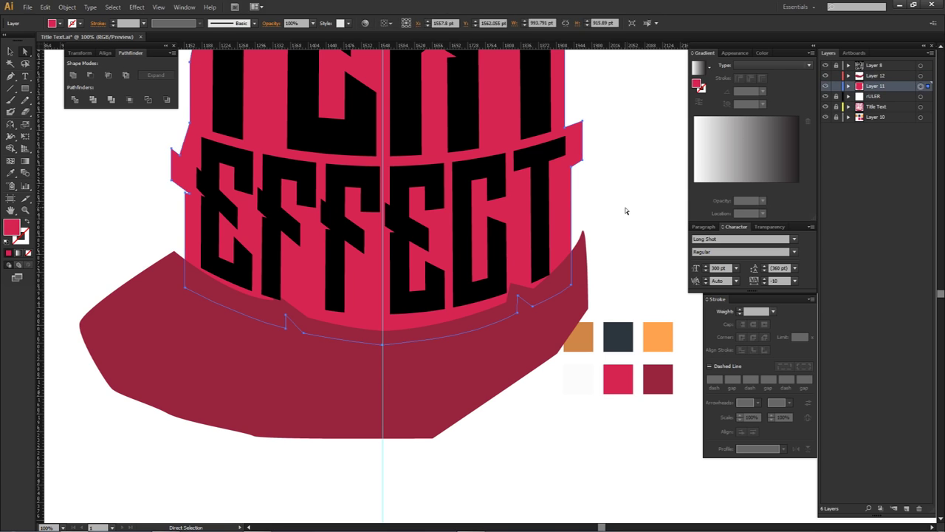
left_click(342, 311)
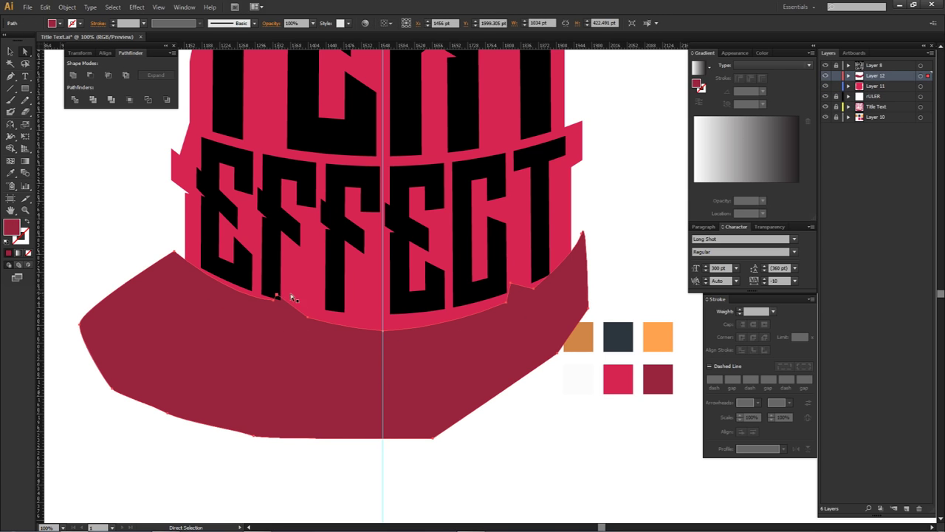
key("i")
left_click(523, 197)
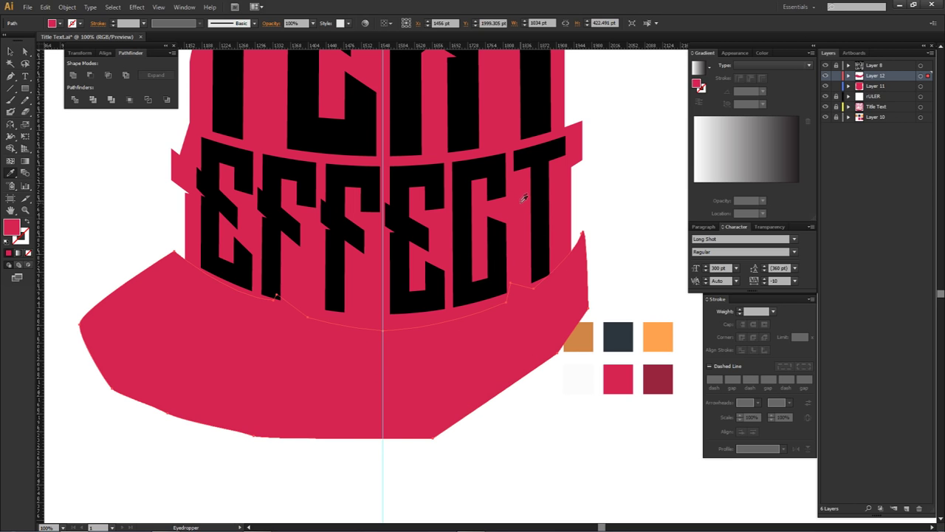
key("a")
double_click(18, 228)
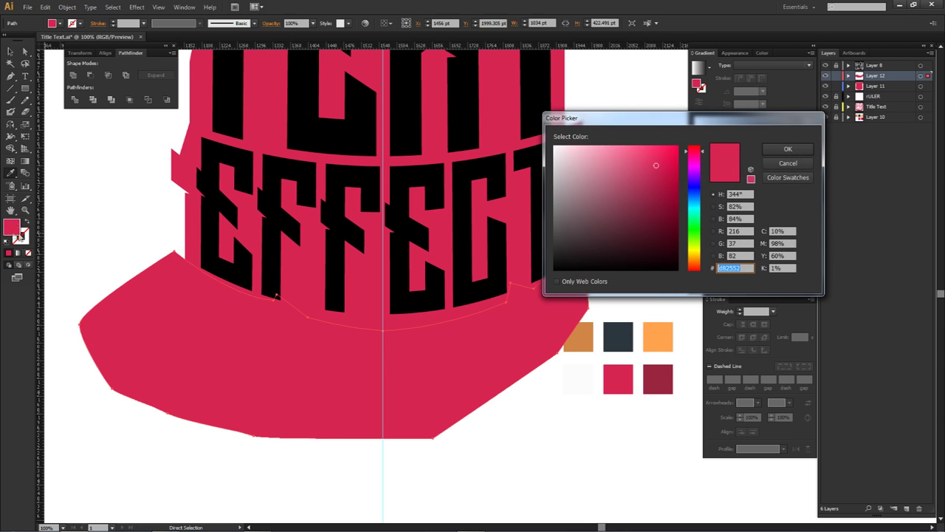
left_click_drag(657, 167, 655, 193)
left_click(787, 150)
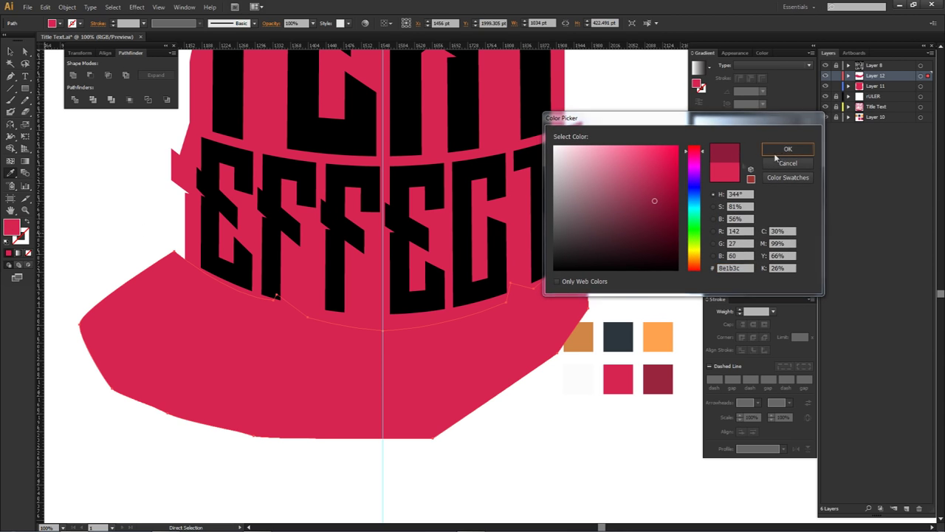
left_click(619, 228)
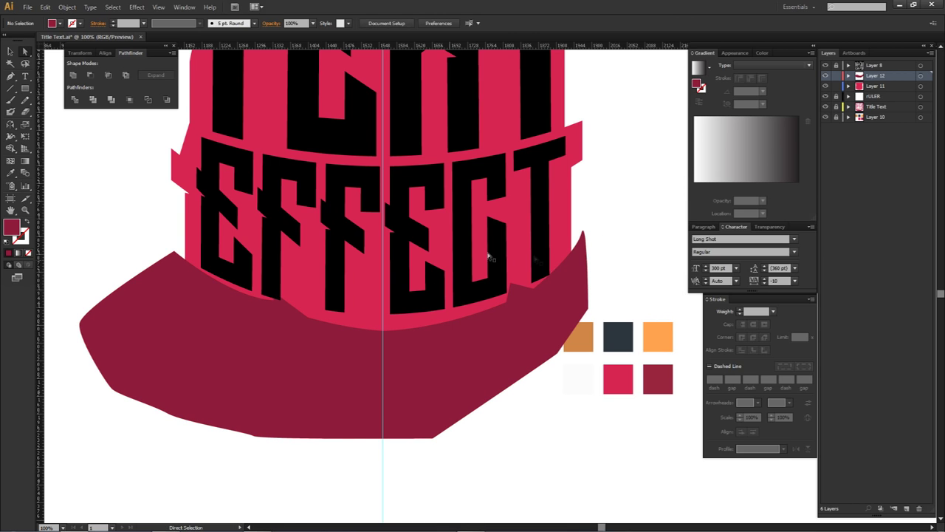
Refill the shading shape with the dark crimson sampled from the colour swatches
left_click(541, 326)
key("i")
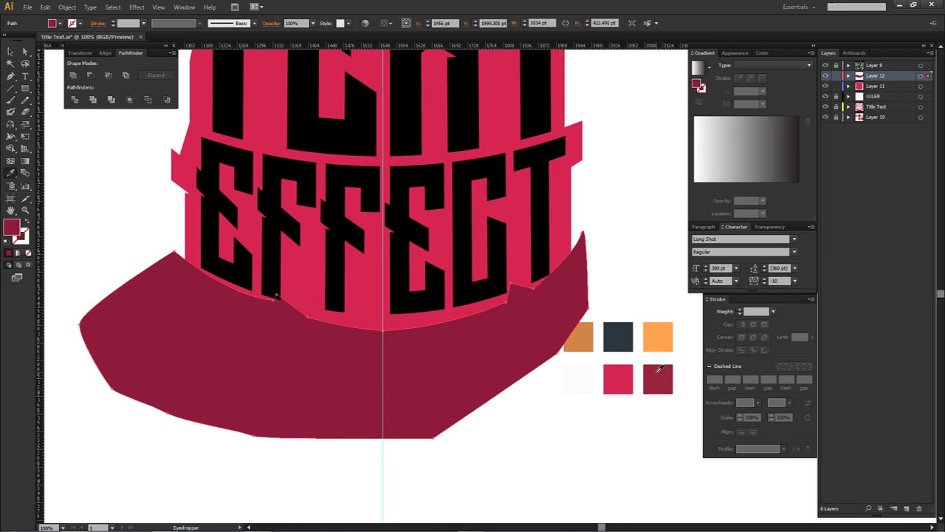
left_click(658, 370)
key("a")
left_click(628, 287)
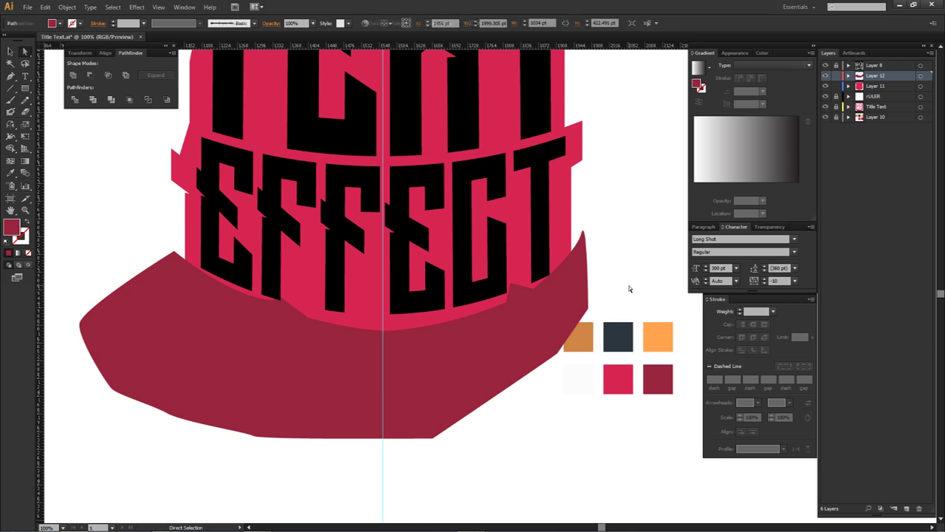
Trim away the part of the shading shape outside the crimson background with the Shape Builder
scroll(624, 288, "down", 1)
left_click_drag(616, 310, 591, 284)
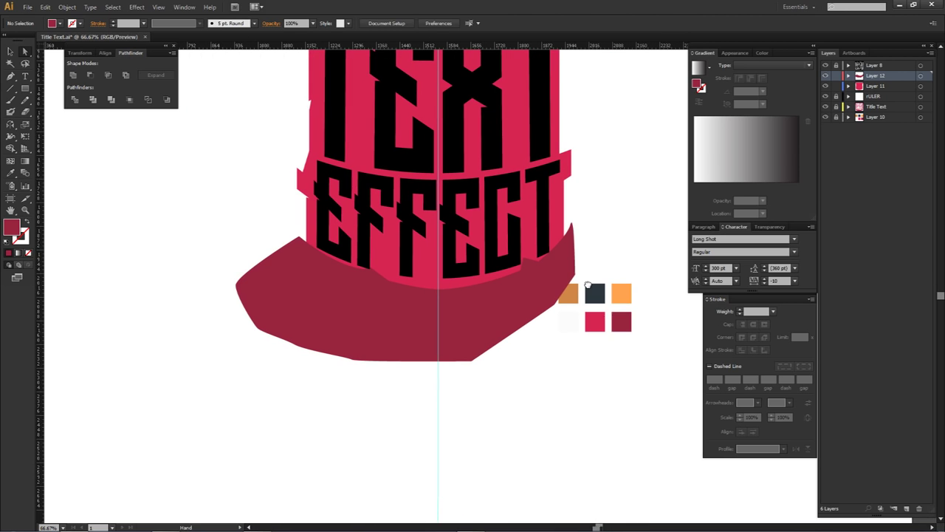
left_click(562, 233)
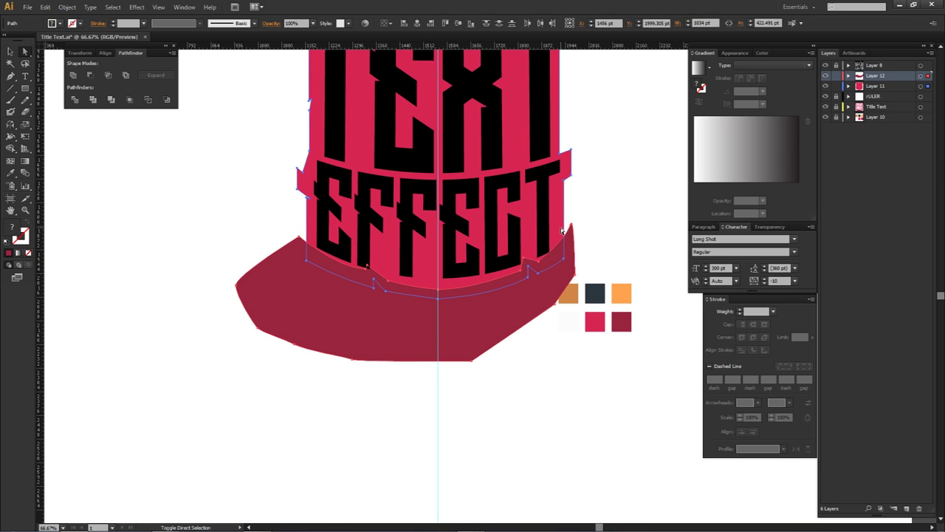
key("shift+m")
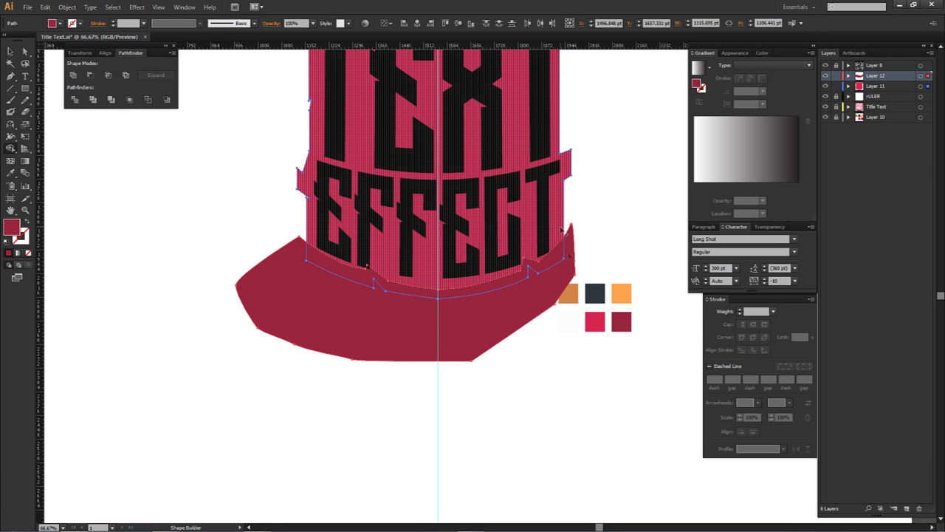
scroll(568, 214, "up", 2)
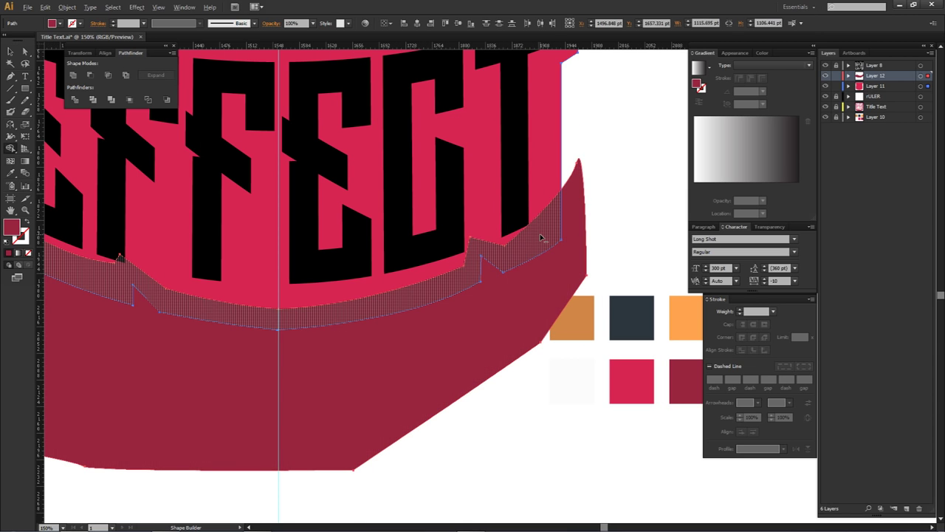
left_click(546, 278, "alt")
key("a")
left_click(508, 298)
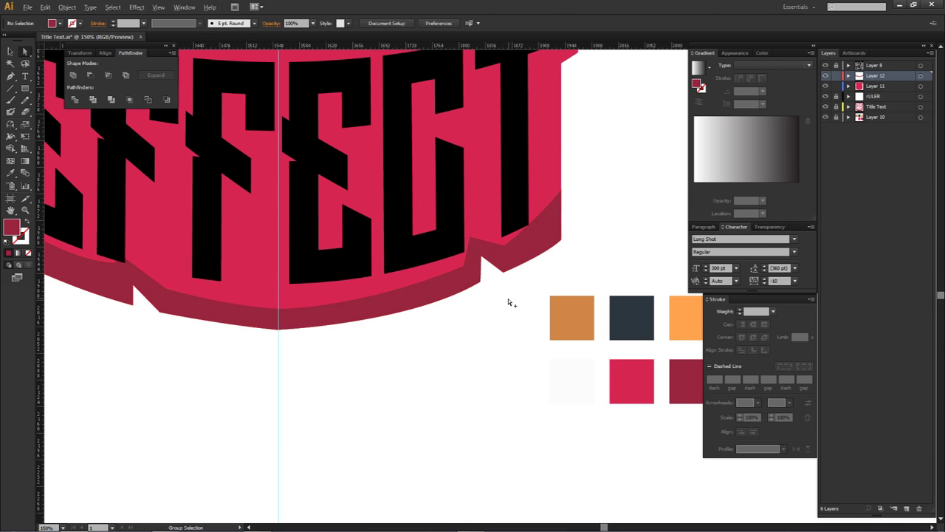
Nudge the shading shape's step anchors beneath the first F slightly down, clear of the letter
scroll(508, 299, "down", 2)
scroll(504, 304, "down", 1)
scroll(410, 304, "up", 3)
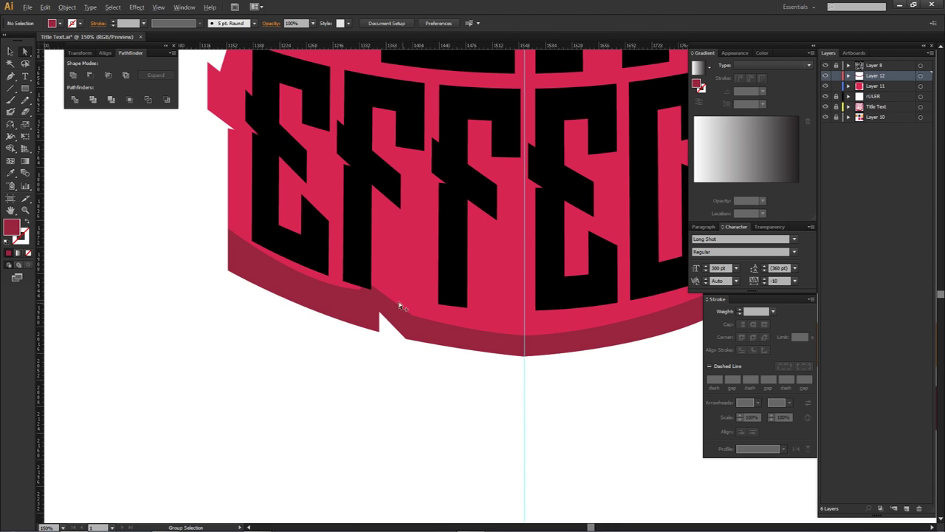
left_click(365, 285)
left_click(365, 286)
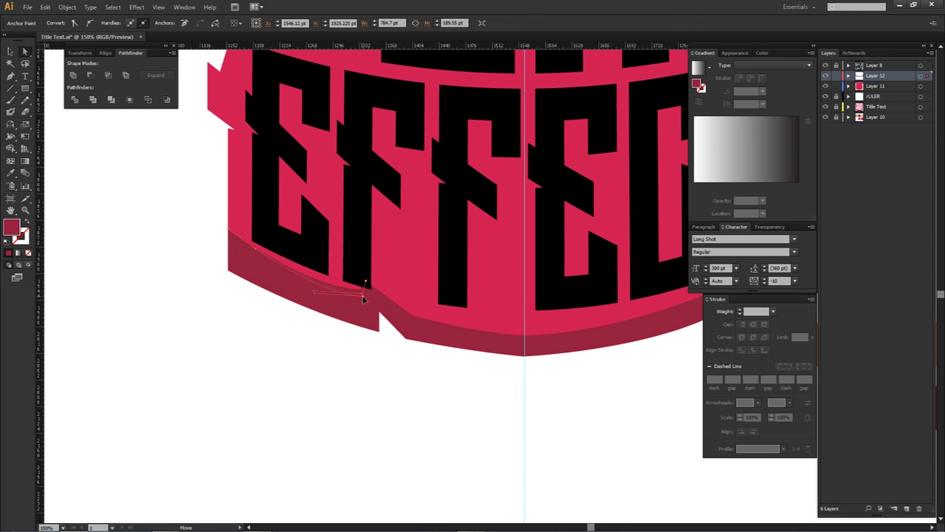
left_click(366, 283)
left_click_drag(365, 282, 370, 291)
left_click(356, 341)
Adjust the curve handle of the shading's upper edge beneath the first E so the curve sits lower
scroll(369, 342, "down", 3)
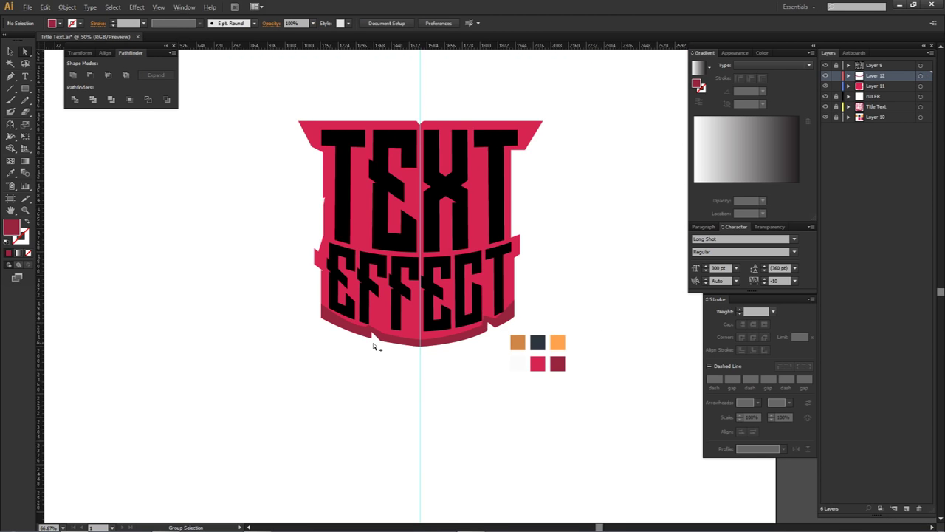
scroll(390, 342, "down", 1)
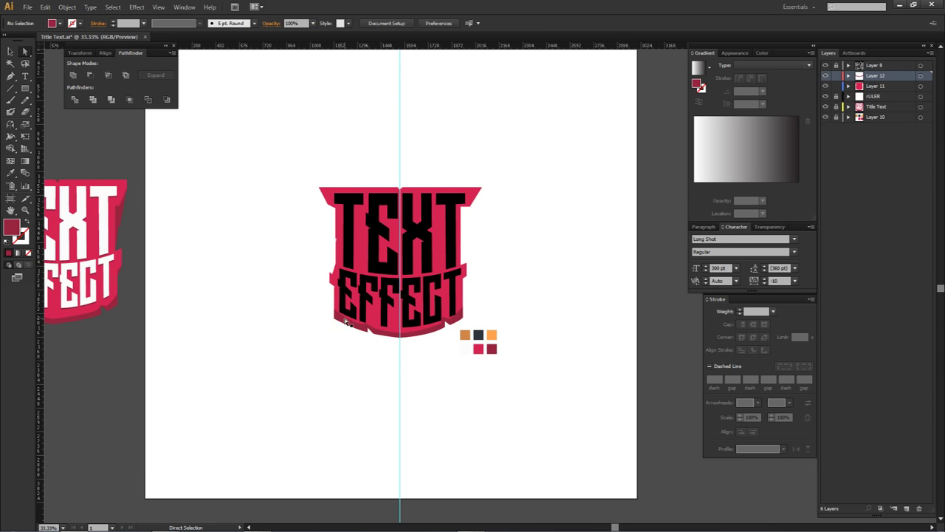
scroll(336, 318, "up", 2)
left_click(334, 310)
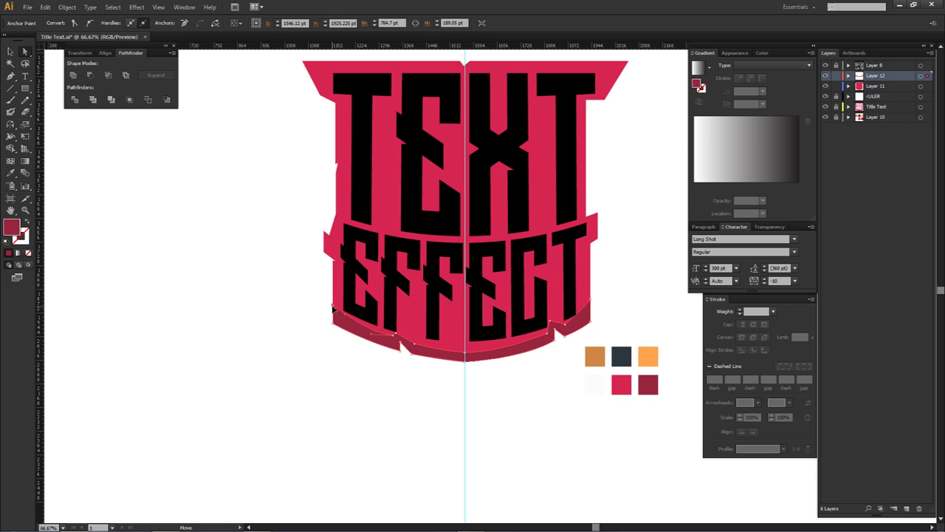
left_click(342, 322)
scroll(391, 361, "down", 1)
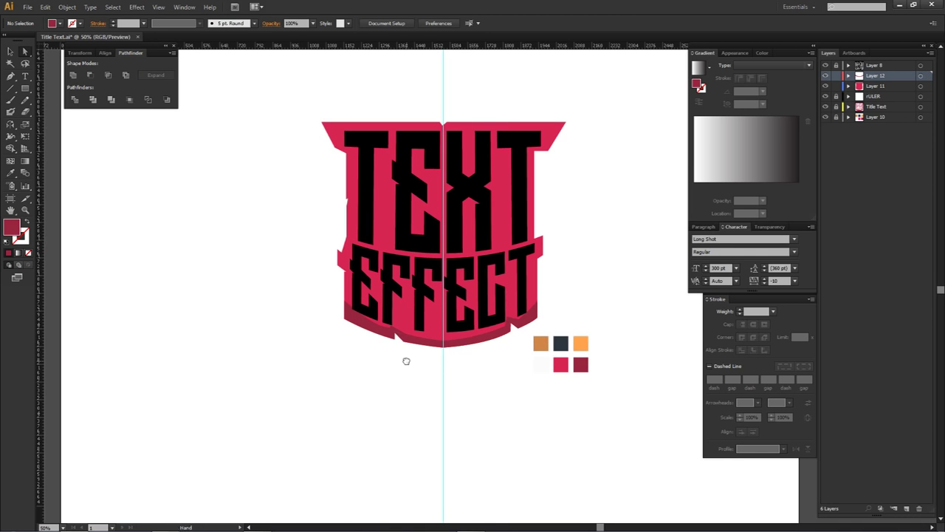
scroll(362, 327, "up", 3)
left_click(438, 333)
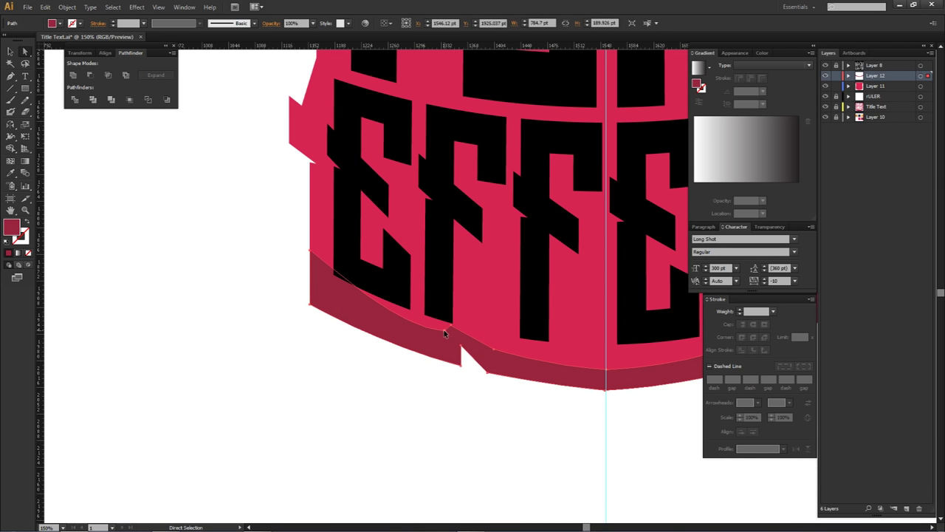
left_click(444, 331)
left_click_drag(337, 272, 321, 289)
left_click(329, 329)
Examine the shading shape's anchors and upper edge around the notch beneath the final T
scroll(331, 329, "down", 2)
mouse_move(393, 354)
left_mouse_down()
mouse_move(356, 364)
mouse_move(391, 359)
left_mouse_up()
scroll(520, 327, "up", 3)
left_click(520, 327)
left_click(504, 334)
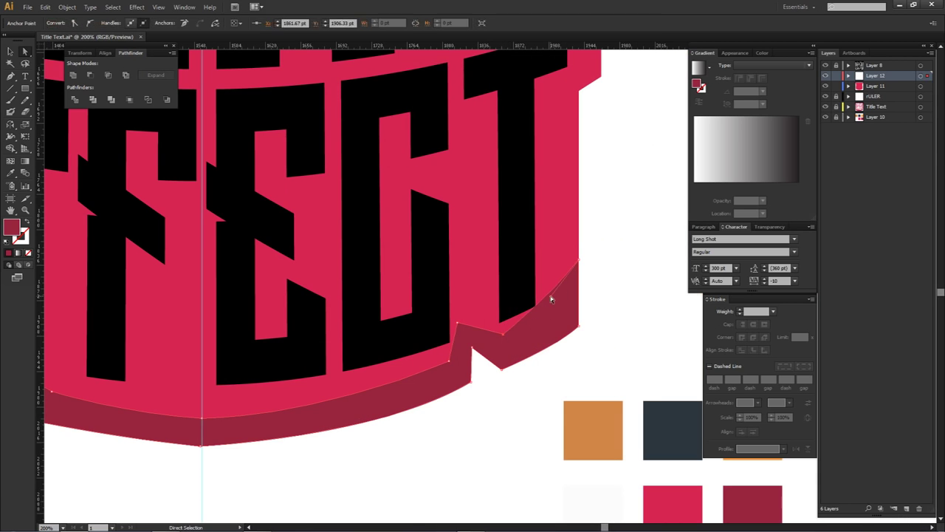
left_click(619, 291)
scroll(620, 290, "down", 4)
left_click_drag(587, 326, 540, 291)
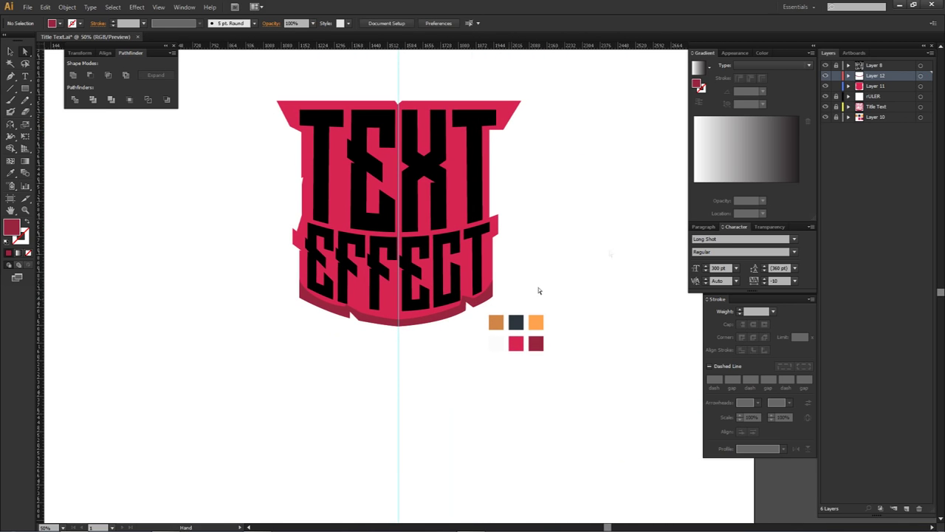
With Layer 8 unlocked and Layers 11 and 12 locked, release the lettering's warp envelope and delete the leftover mesh
left_click(849, 65)
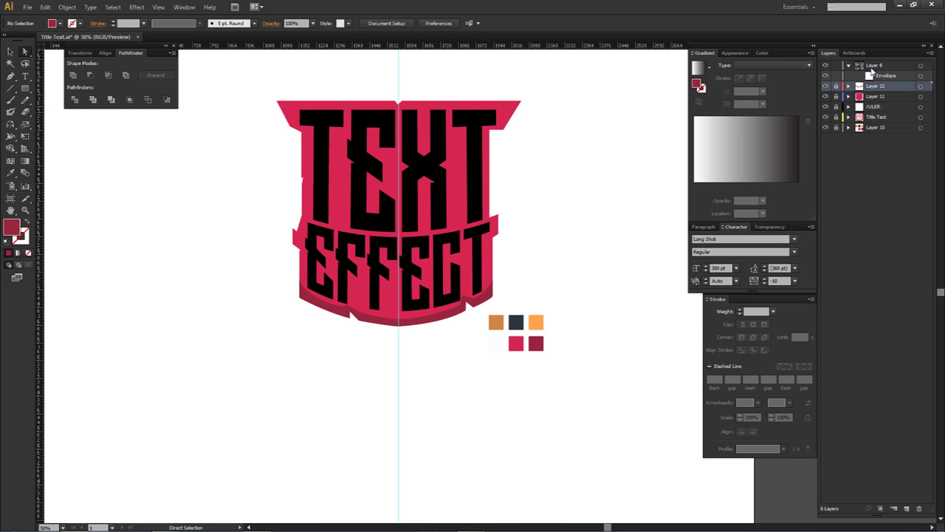
left_click(920, 74)
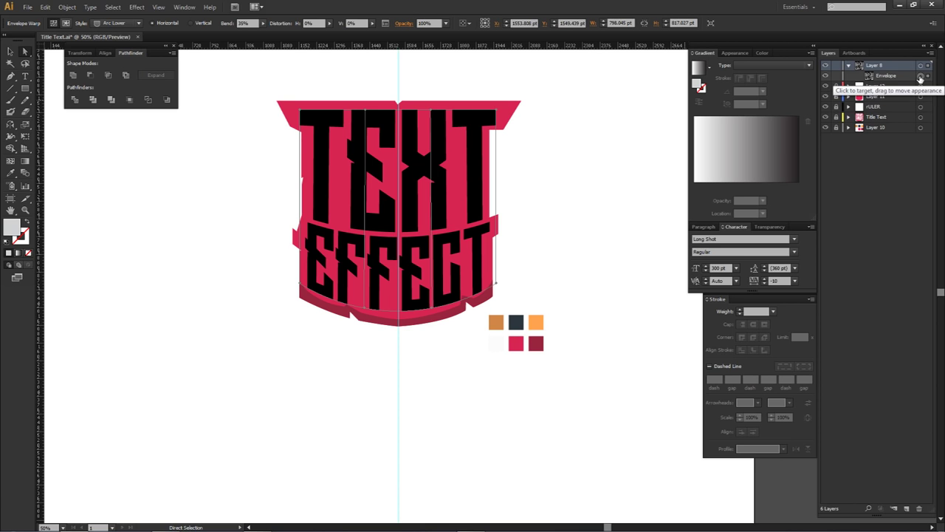
left_click(113, 7)
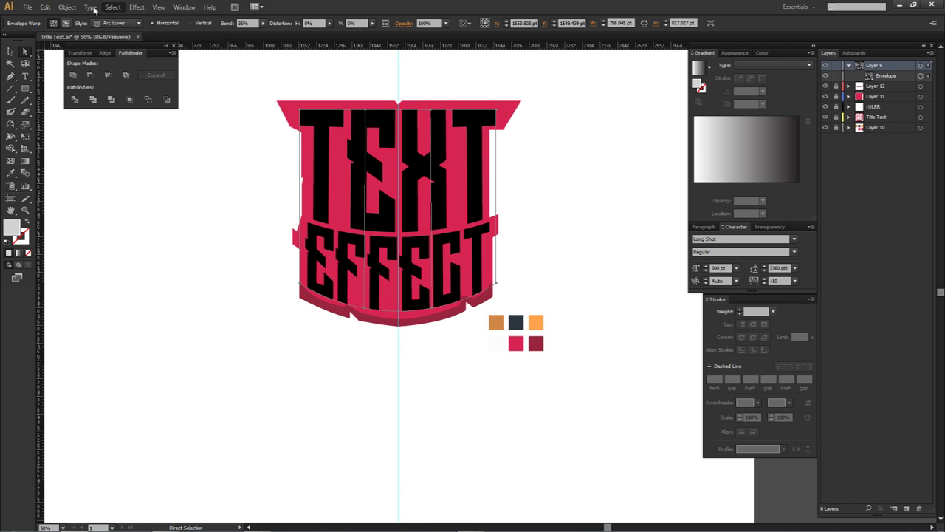
mouse_move(68, 7)
mouse_move(96, 245)
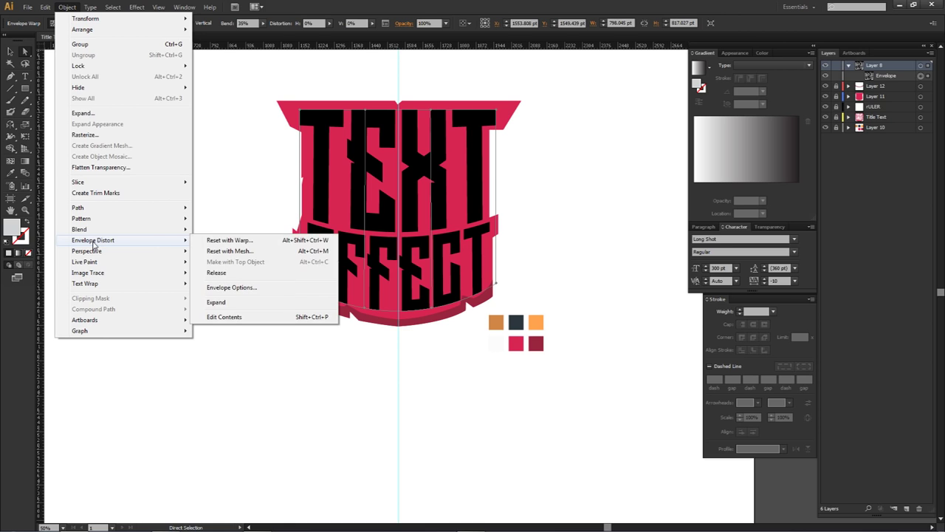
left_click(216, 272)
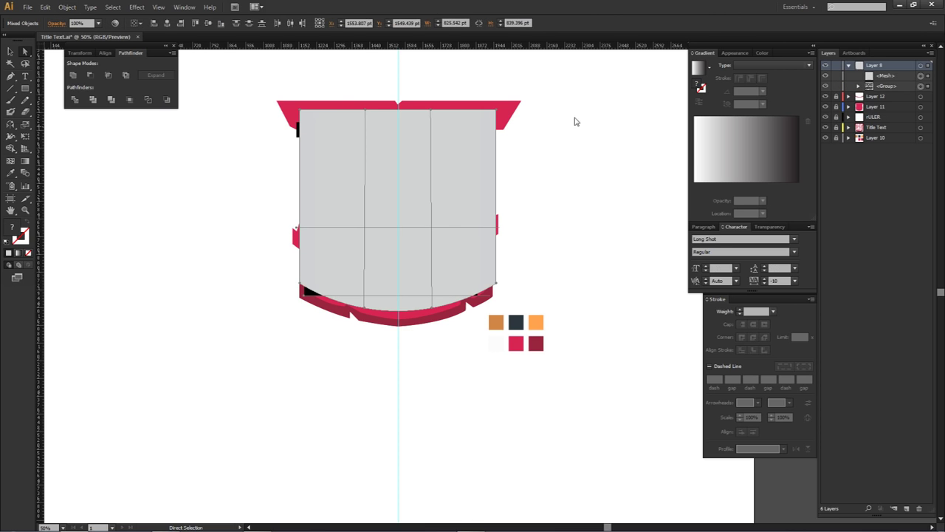
left_click(887, 76)
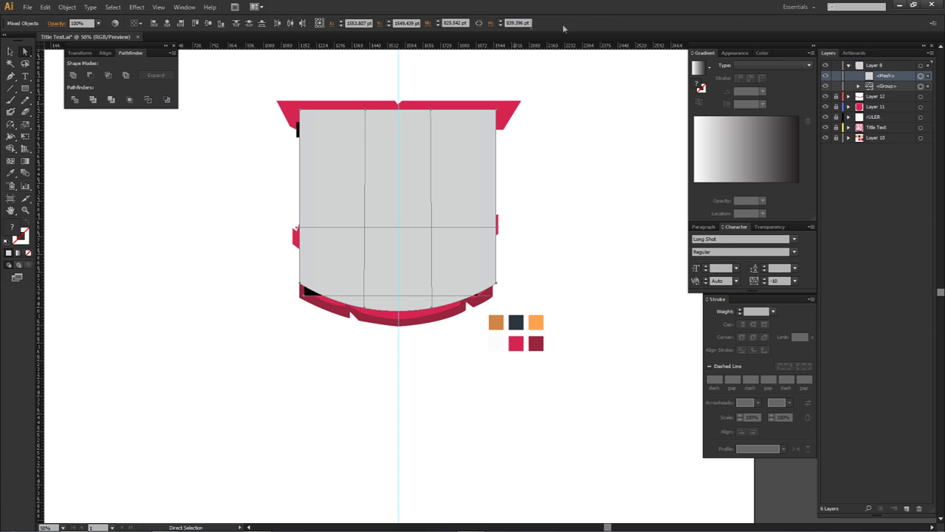
left_click_drag(886, 76, 921, 512)
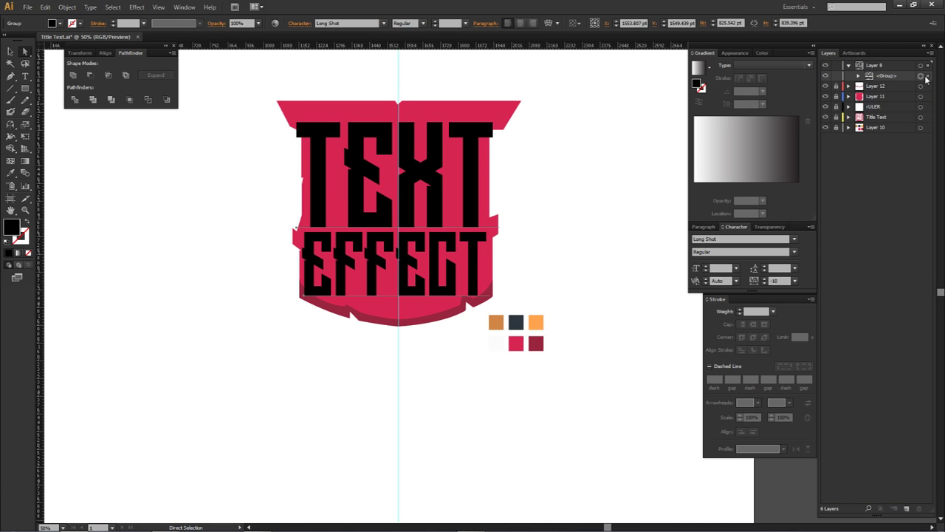
Fill the unwarped TEXT EFFECT lettering with the off-white sampled from the colour swatches
double_click(7, 227)
key("Escape")
key("i")
left_click(495, 343)
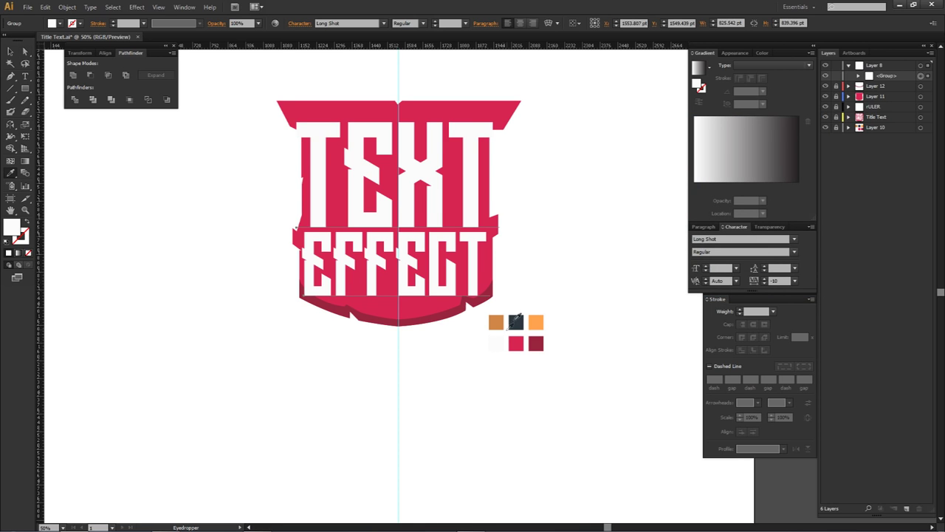
key("a")
left_click(575, 210)
Warp the white lettering with a horizontal Arc Lower at 35% bend and scale it about its centre to about 738 pt wide
left_click(920, 75)
left_click(557, 25)
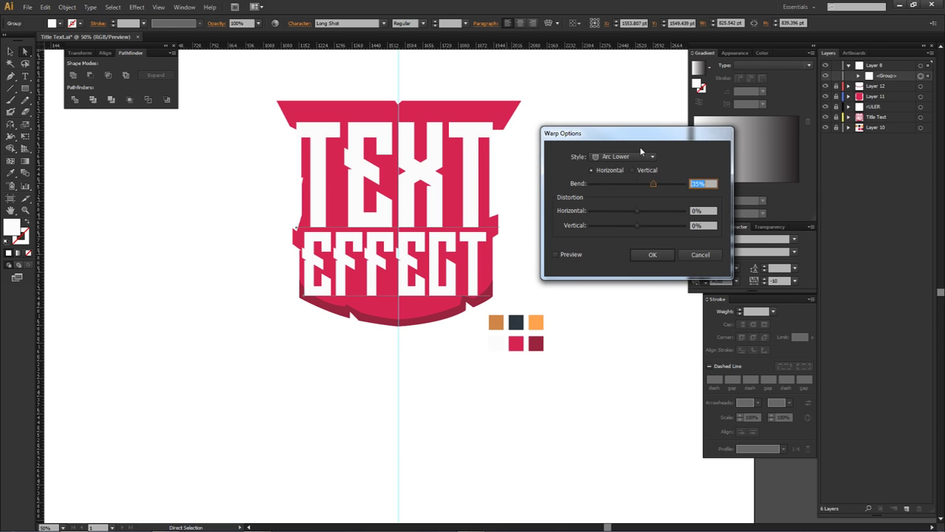
left_click(650, 254)
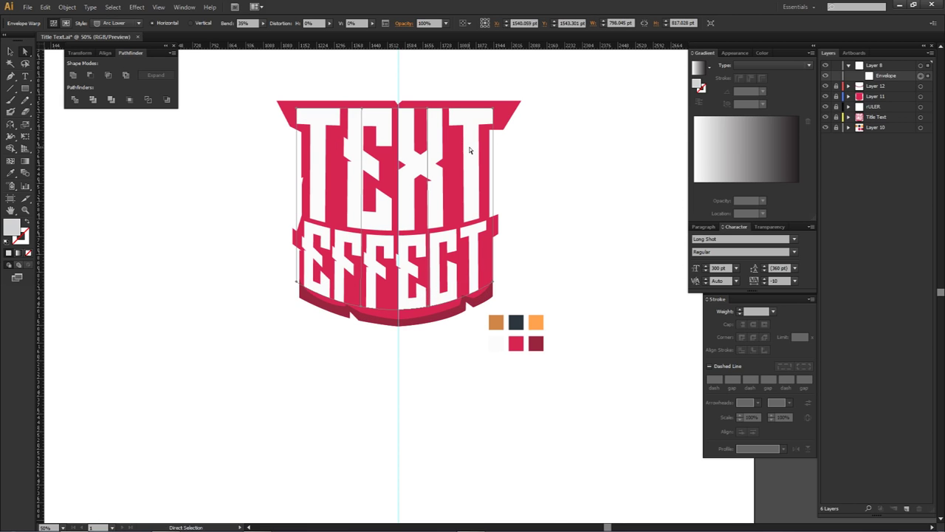
left_click_drag(493, 109, 479, 126)
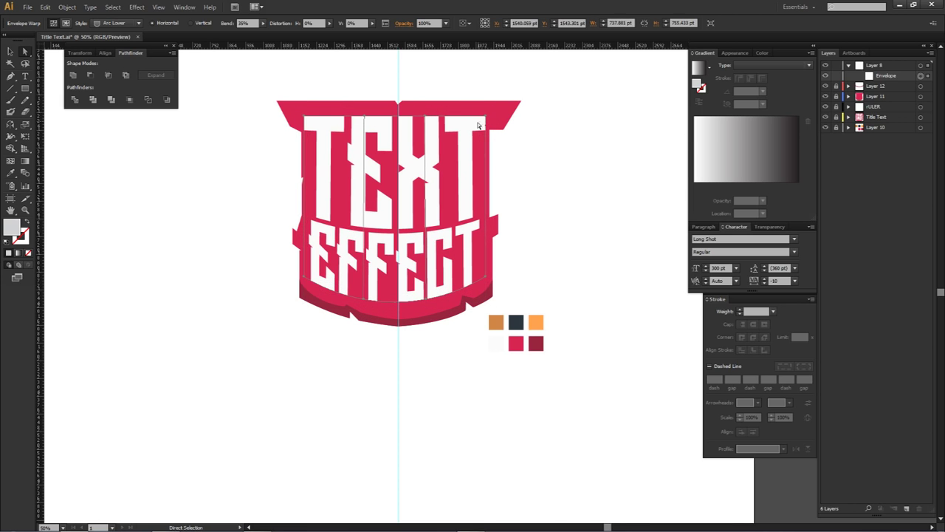
Scale the white warped lettering about its centre to about 746 pt wide and 764 pt high
left_click(521, 147)
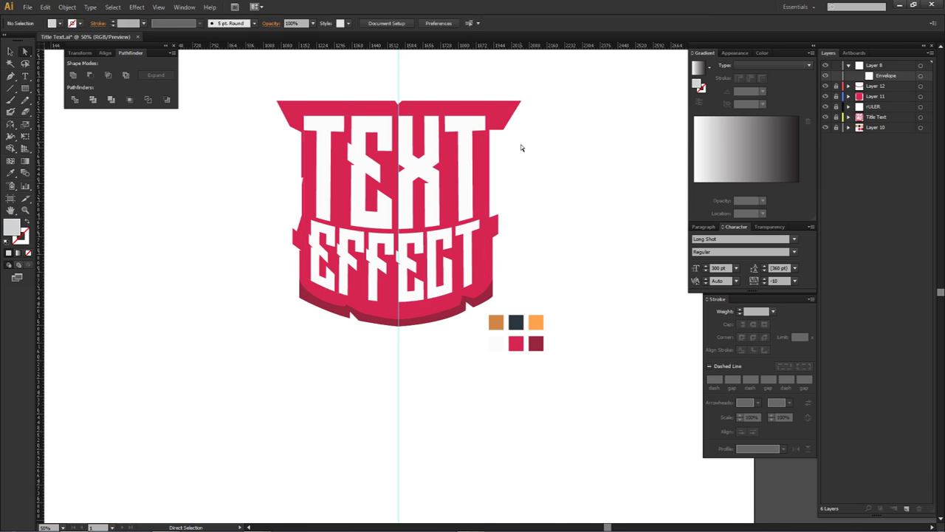
left_click(474, 131)
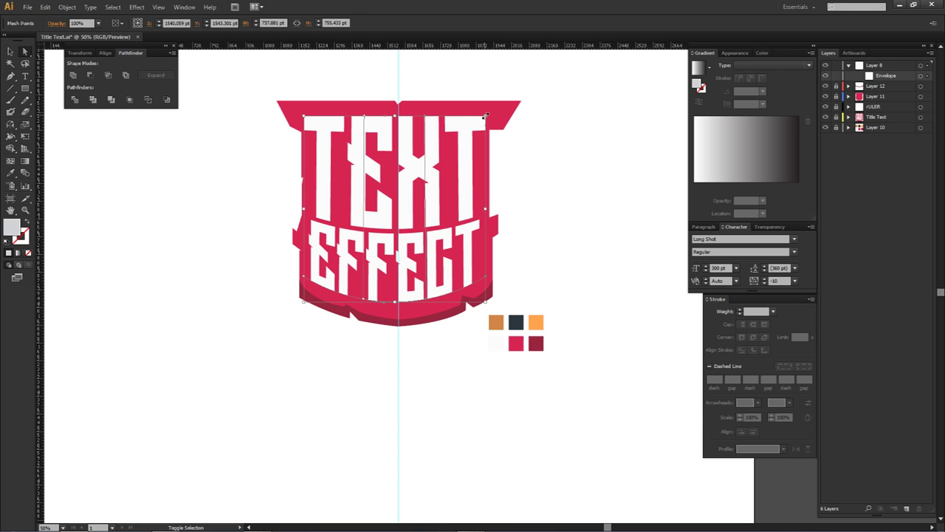
left_click(532, 130)
key("ctrl+minus")
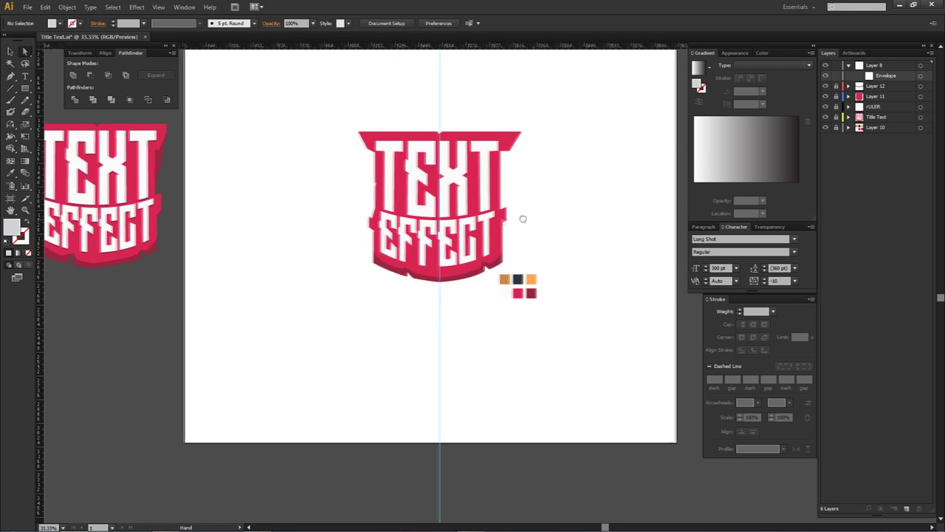
scroll(478, 207, "up", 1)
left_click_drag(420, 213, 470, 223)
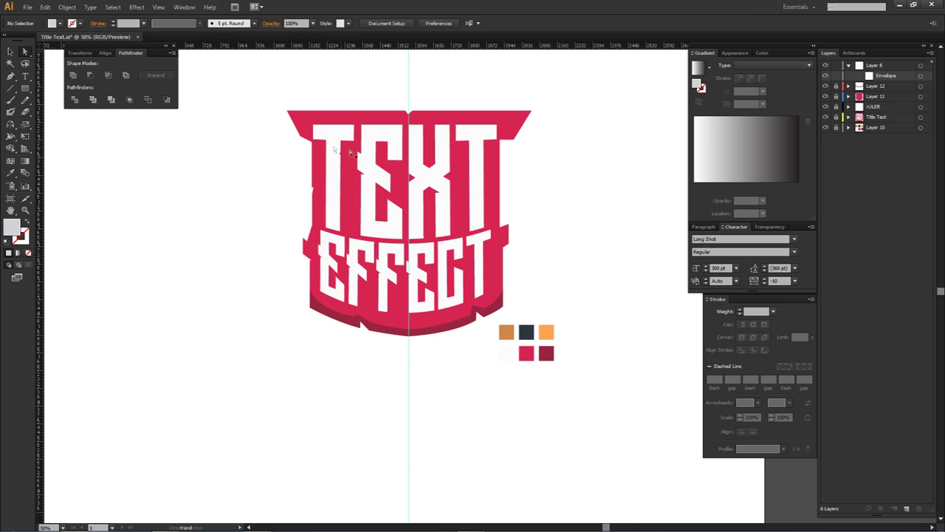
Unlock Layers 11 and 12 and nudge the crimson background's anchor beneath the left end of its top bar
left_click(849, 67)
left_click(311, 175)
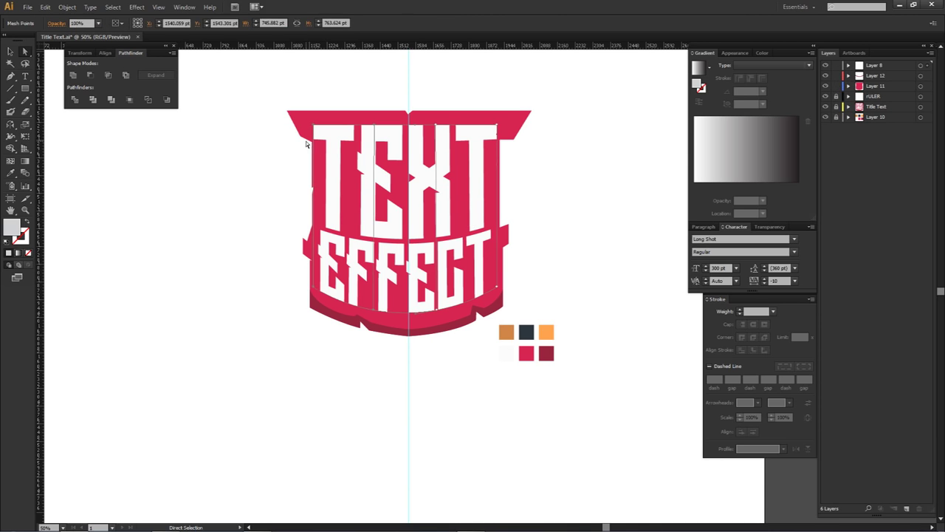
left_click_drag(310, 142, 312, 147)
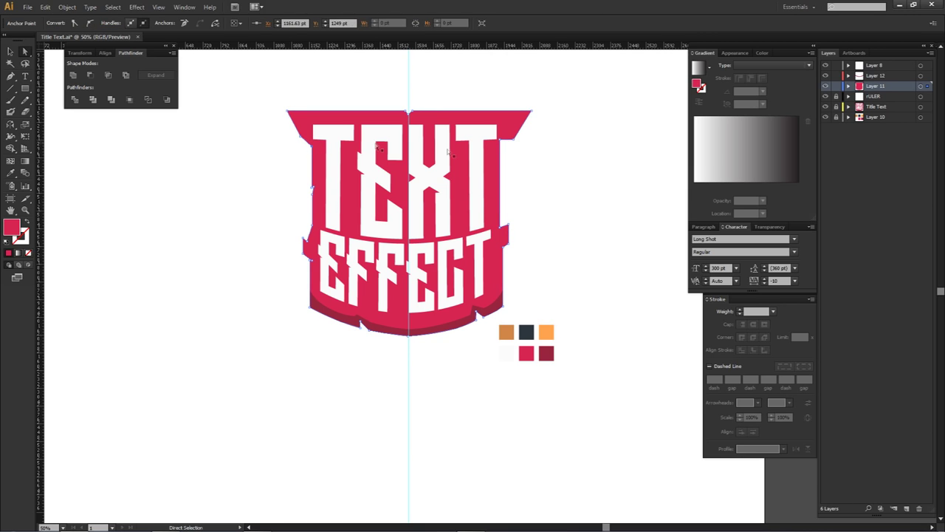
left_click(559, 156)
Draw two rectangles covering the pointed left and right tips of the crimson background's top bar
key("m")
left_click_drag(274, 90, 295, 139)
left_click_drag(523, 94, 556, 137)
Cut off both pointed tips of the top bar along the rectangles with the Shape Builder, leaving vertical ends
key("a")
left_click(508, 122, "shift")
left_click(290, 119, "shift")
key("shift+m")
mouse_move(288, 87)
left_mouse_down()
mouse_move(289, 138)
mouse_move(297, 140)
left_mouse_up()
mouse_move(538, 74)
left_mouse_down()
mouse_move(526, 158)
mouse_move(534, 148)
left_mouse_up()
key("a")
key("ctrl+shift+a")
key("ctrl+minus")
key("ctrl+plus")
key("ctrl+plus")
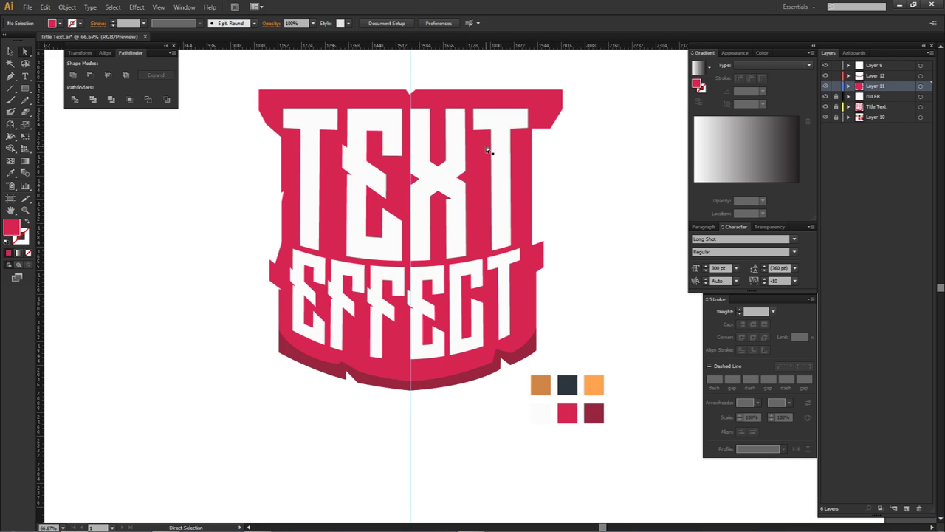
Create a new layer between Layer 11 and the rULER layer, and lock Layers 8, 11 and 12
left_click(869, 97)
left_click(907, 507)
left_click_drag(836, 85, 836, 65)
Draw a closed triangular shape behind the background, from the top bar's left end down to the small notch on the left edge
key("p")
scroll(213, 127, "up", 1)
scroll(280, 131, "up", 3)
key("p")
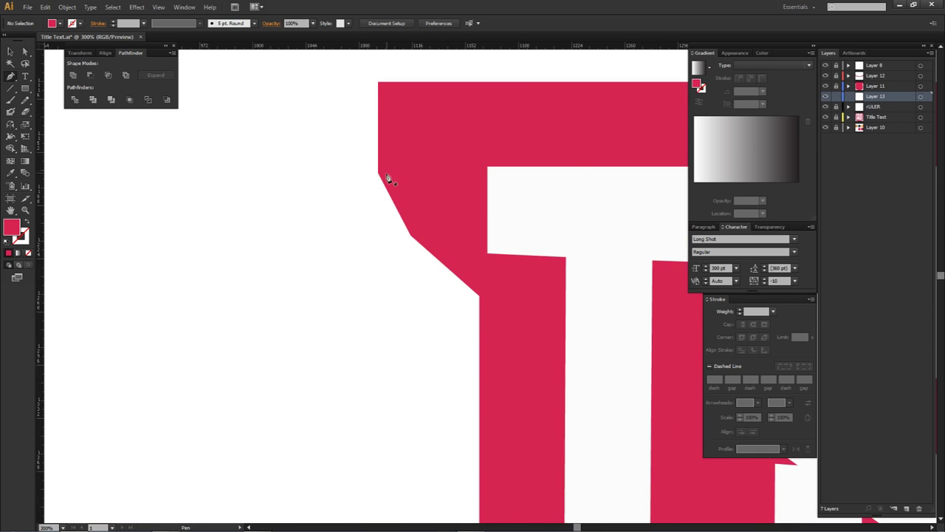
scroll(391, 190, "down", 3)
left_click_drag(451, 365, 470, 334)
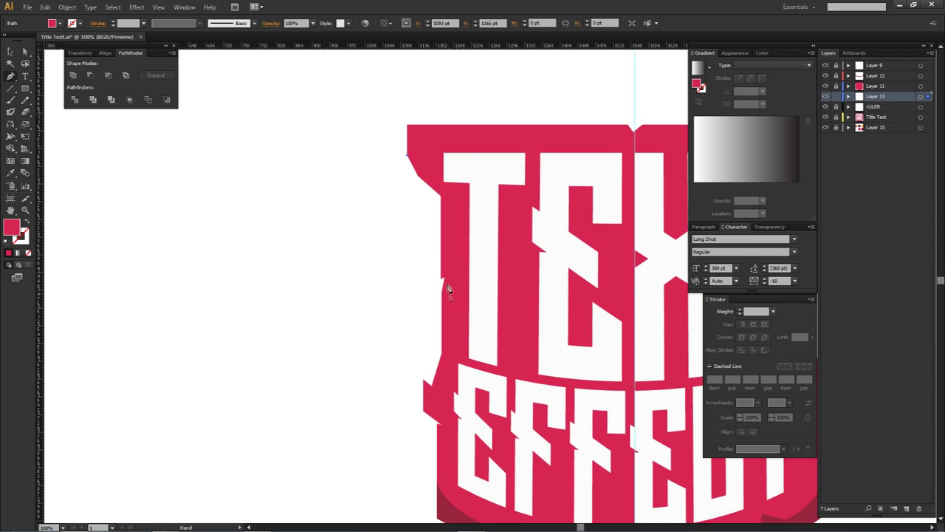
scroll(446, 285, "up", 2)
left_click(437, 280)
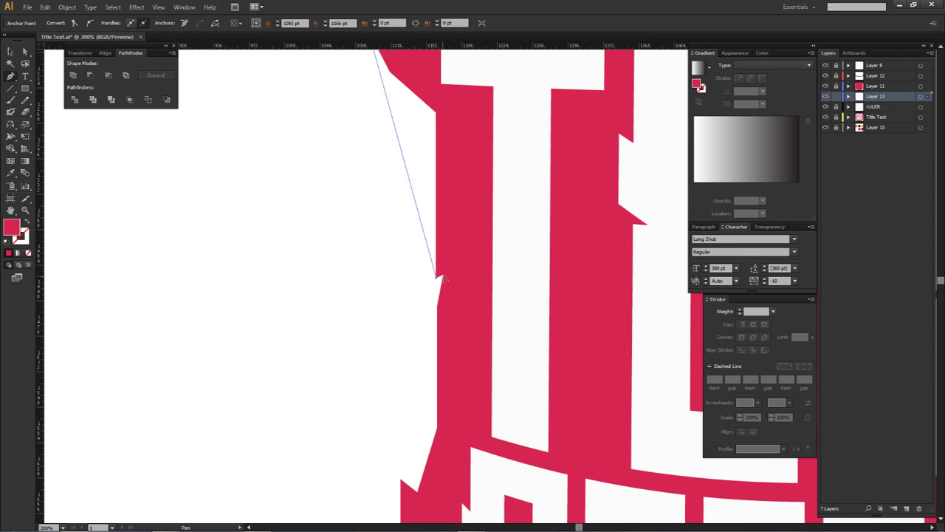
scroll(443, 277, "down", 2)
left_click(408, 153)
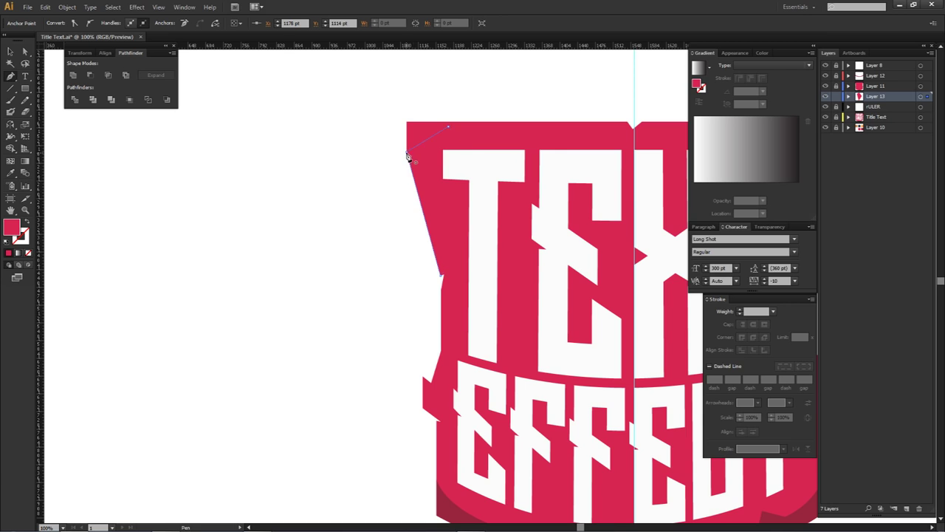
Fill the left triangular shadow with the dark crimson sampled from the colour swatches
key("a")
scroll(494, 323, "down", 1)
left_click_drag(521, 378, 388, 242)
key("i")
left_click(641, 360)
key("a")
left_click(628, 217)
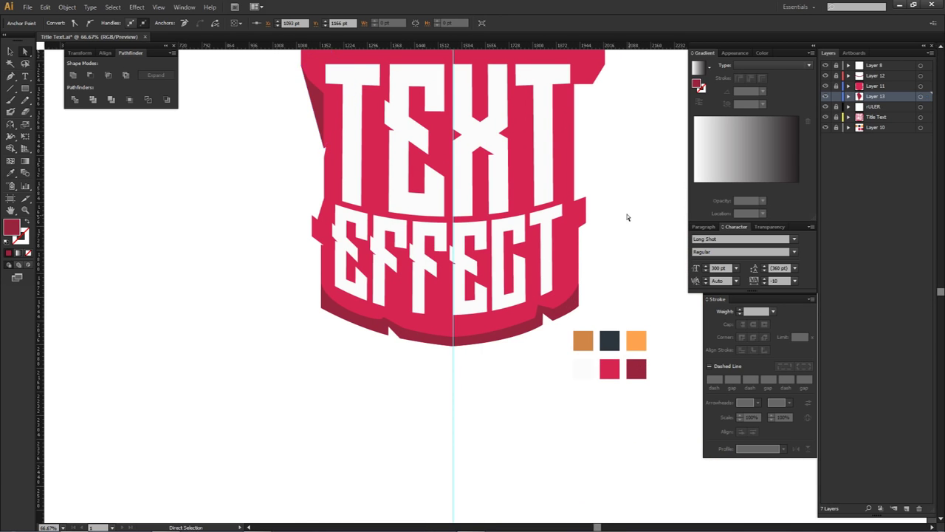
Draw a matching dark crimson shadow behind the background, from the top bar's right end down to the jagged step beside EFFECT
left_click_drag(550, 167, 538, 289)
key("p")
left_click_drag(589, 201, 580, 198)
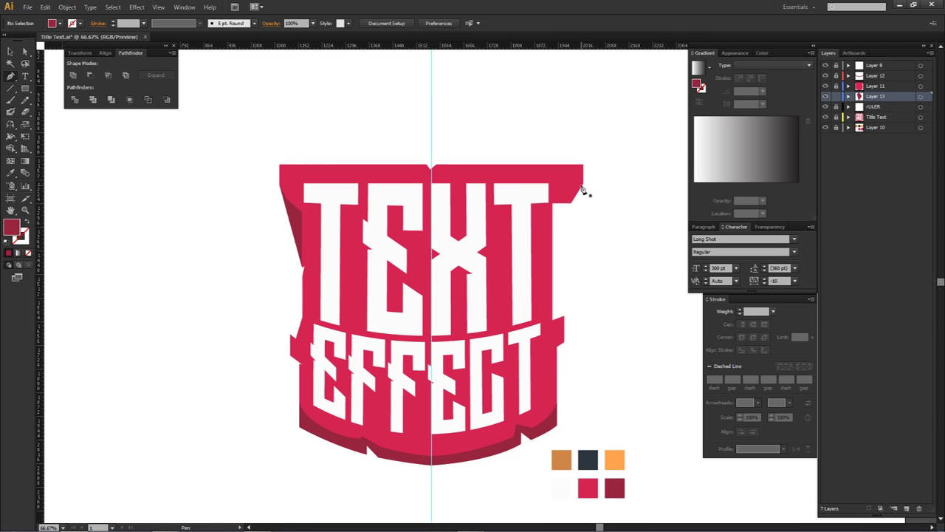
left_click(584, 183)
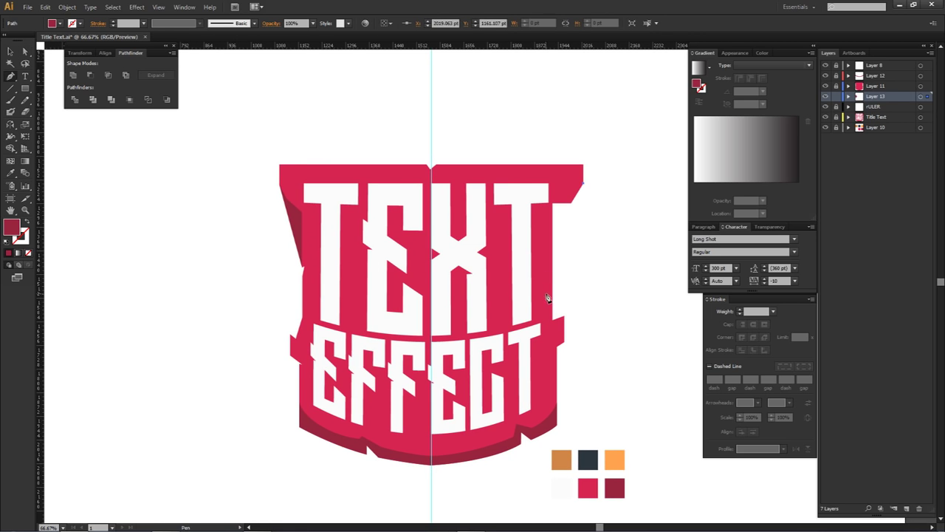
left_click(552, 321)
left_click(539, 315)
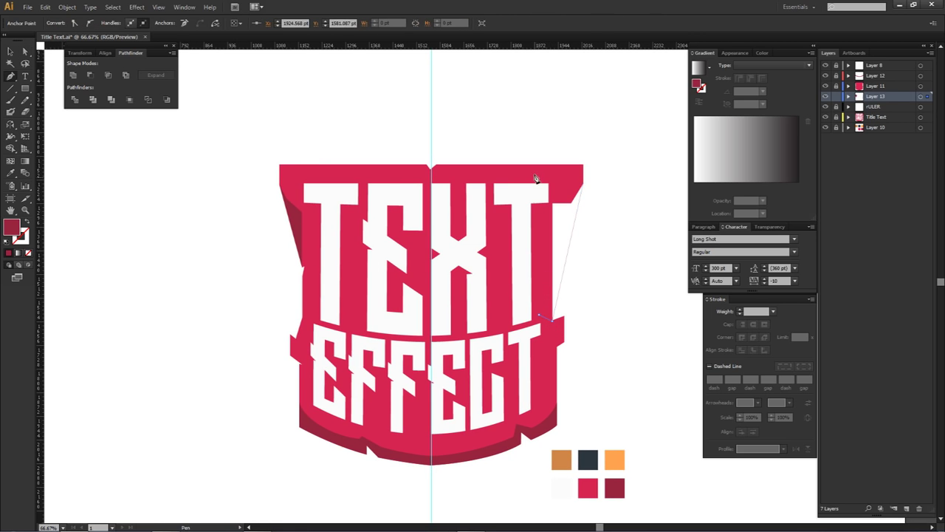
left_click(534, 172)
key("a")
left_click(623, 164)
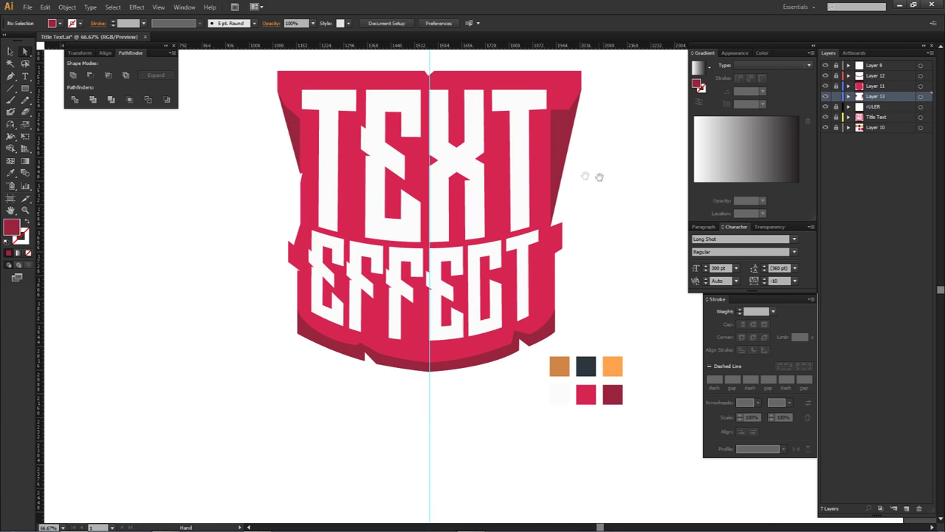
Draw a dark crimson shape behind the V-shaped notch at the top centre, with a shallower V as its upper edge
key("p")
scroll(431, 106, "up", 6, "alt")
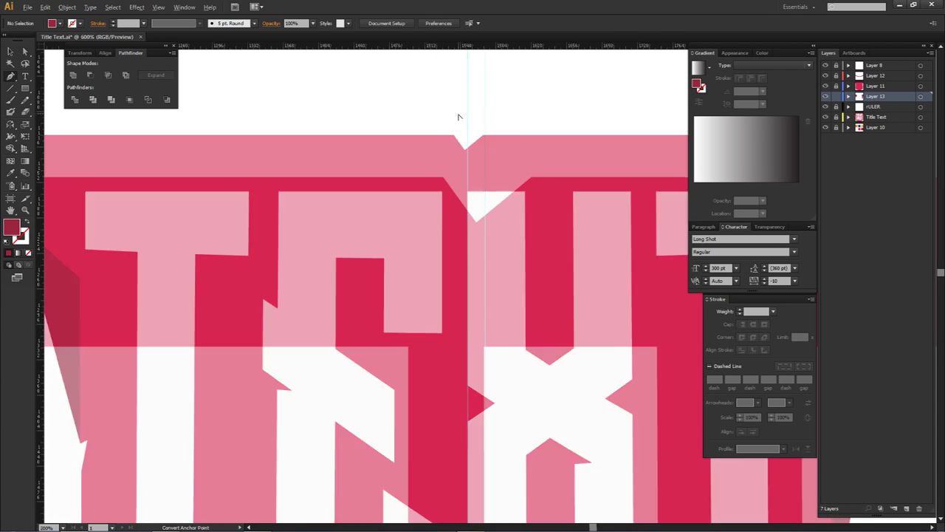
left_click(444, 179)
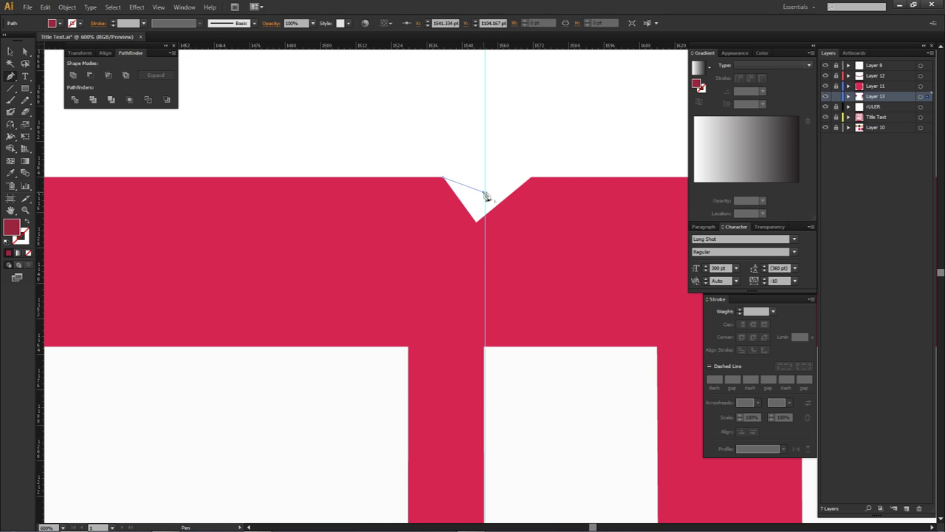
left_click(484, 192)
left_click(532, 178)
left_click(528, 245)
left_click(433, 267)
left_click(373, 202)
key("a")
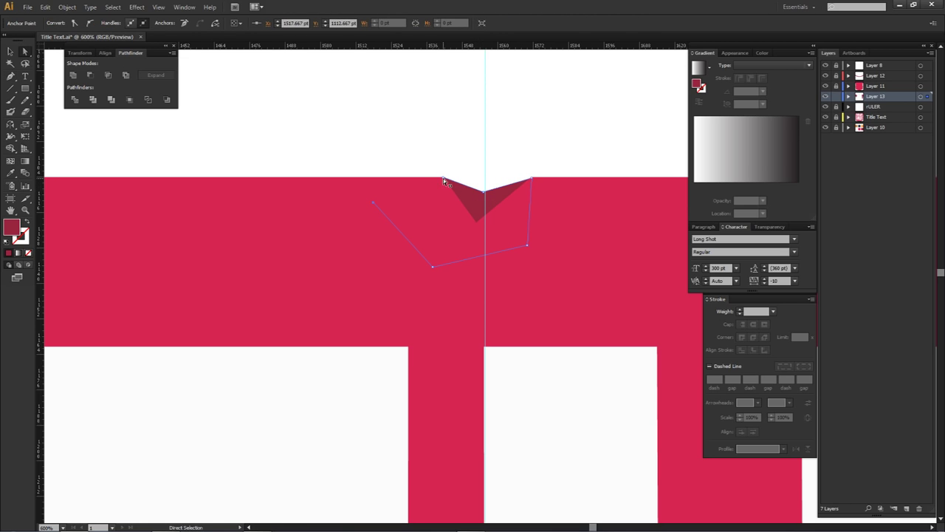
scroll(444, 163, "down", 4, "alt")
left_click(480, 142)
Hide the rULER layer and compare the artwork with the finished reference design beside the artboard
scroll(481, 142, "down", 5, "alt")
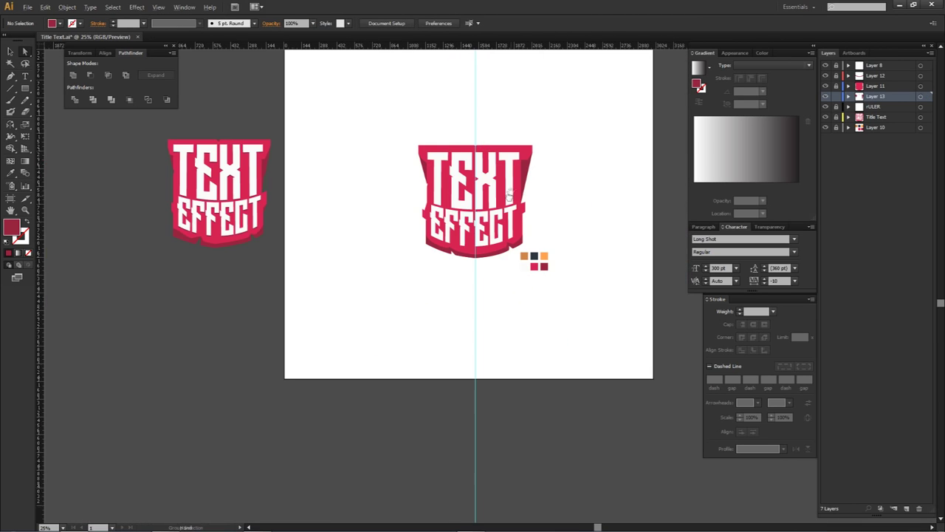
scroll(491, 175, "up", 3, "alt")
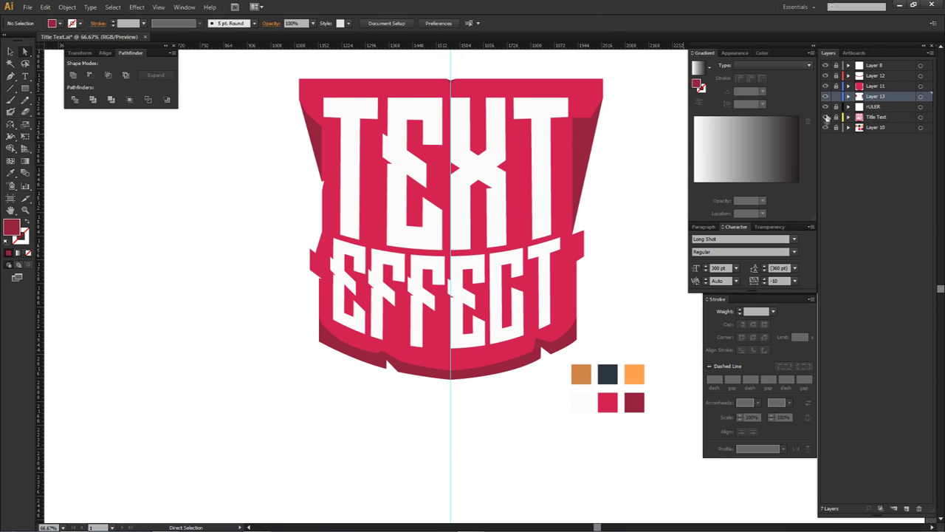
scroll(628, 172, "down", 3, "alt")
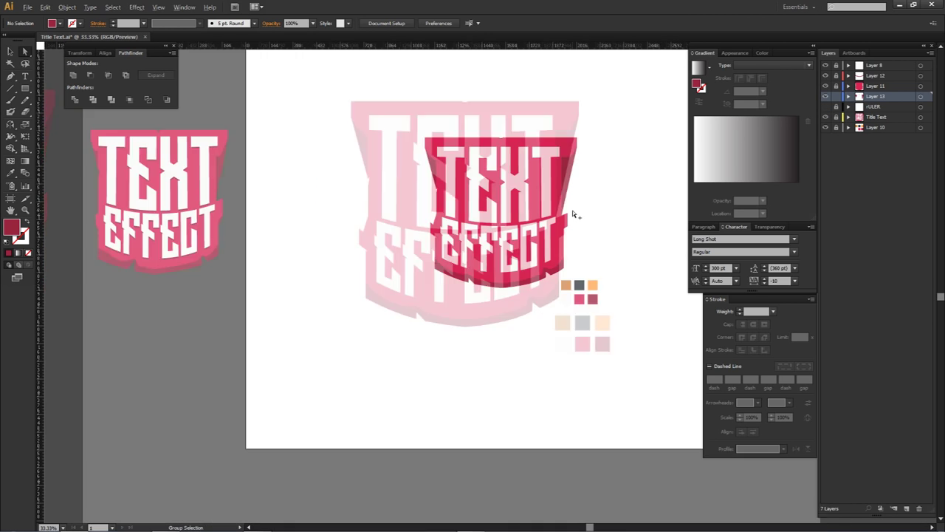
scroll(267, 184, "up", 4, "alt")
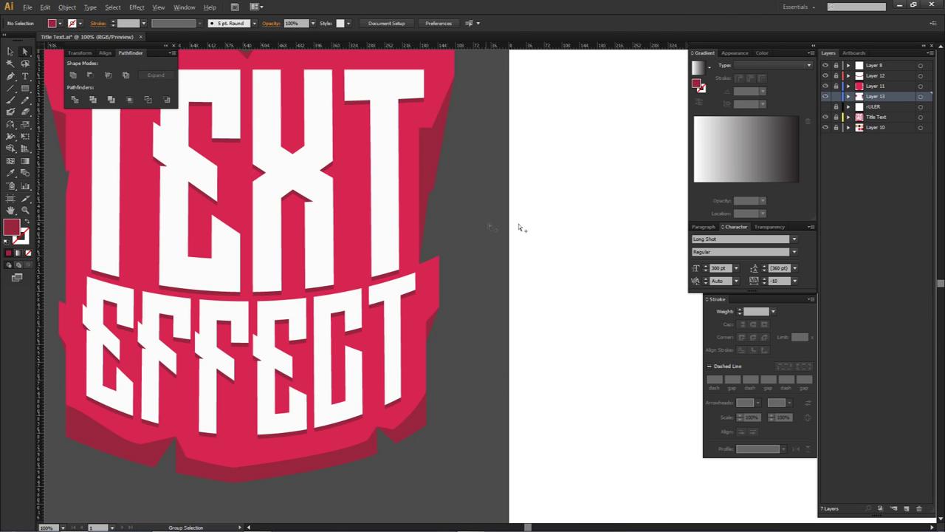
scroll(254, 212, "down", 1, "alt")
scroll(254, 212, "right", 6)
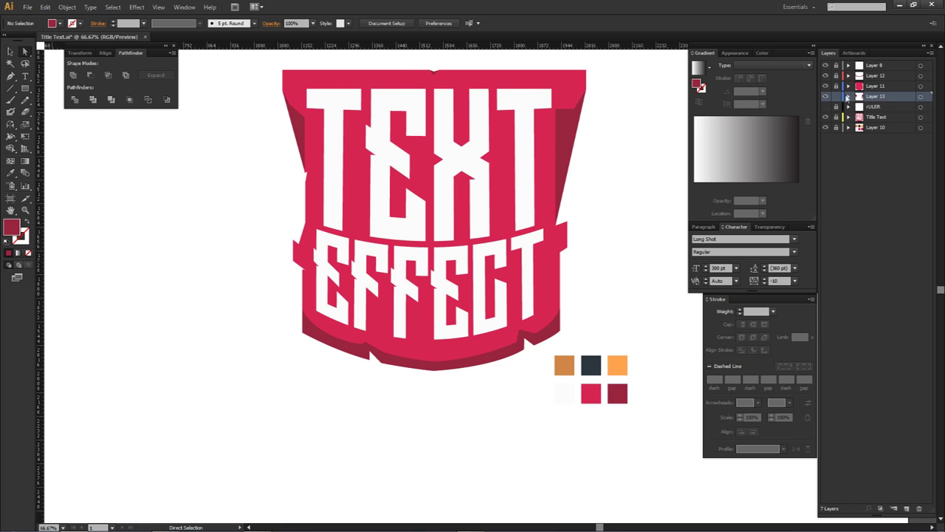
Unlock Layer 8 and duplicate it onto a layer directly beneath it, deleting the surplus copy
left_click(893, 68)
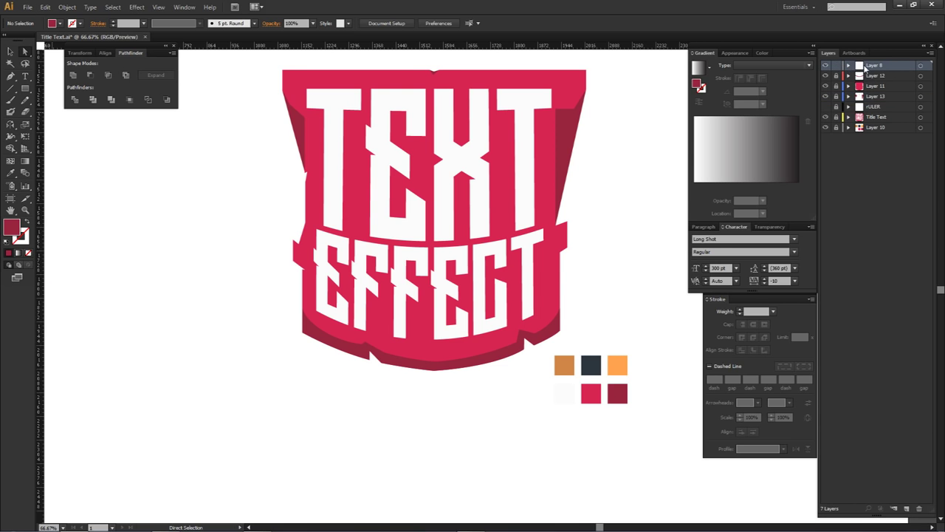
left_click(889, 66, "alt")
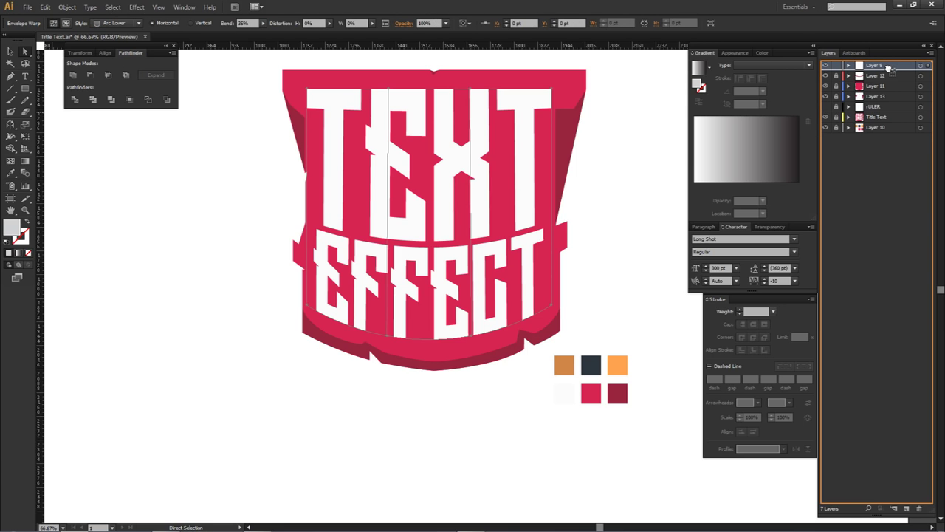
left_click_drag(889, 66, 906, 507, "alt")
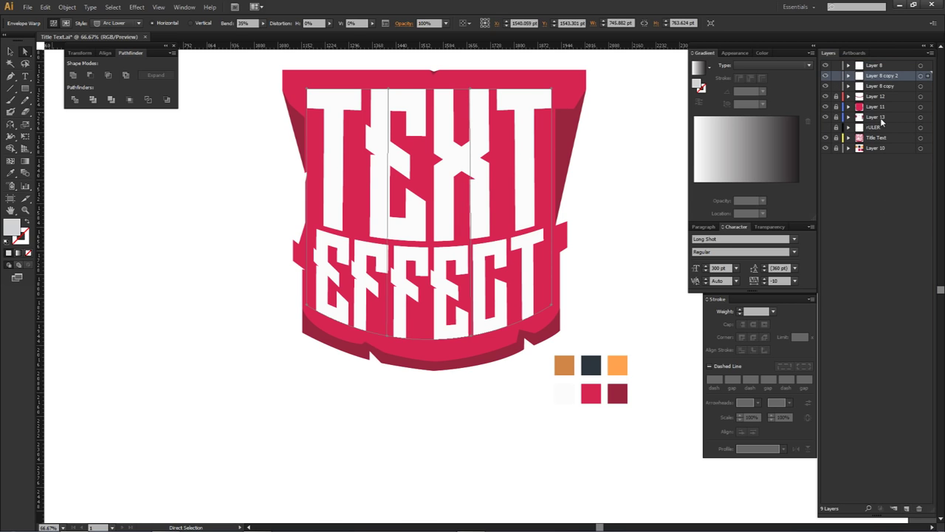
left_click_drag(884, 78, 919, 508)
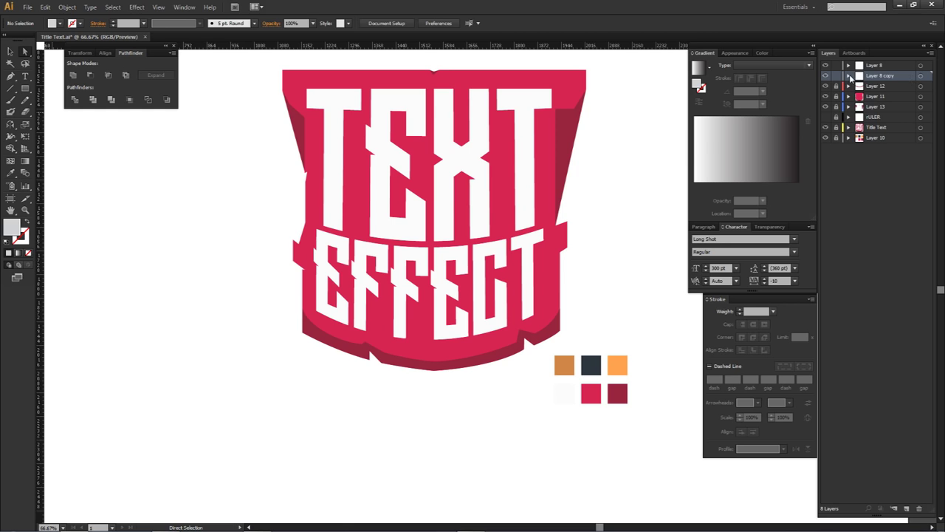
Release the envelope of the duplicated lettering in Layer 8 copy and delete the leftover mesh
left_click(849, 76)
left_click(920, 86)
left_click(68, 7)
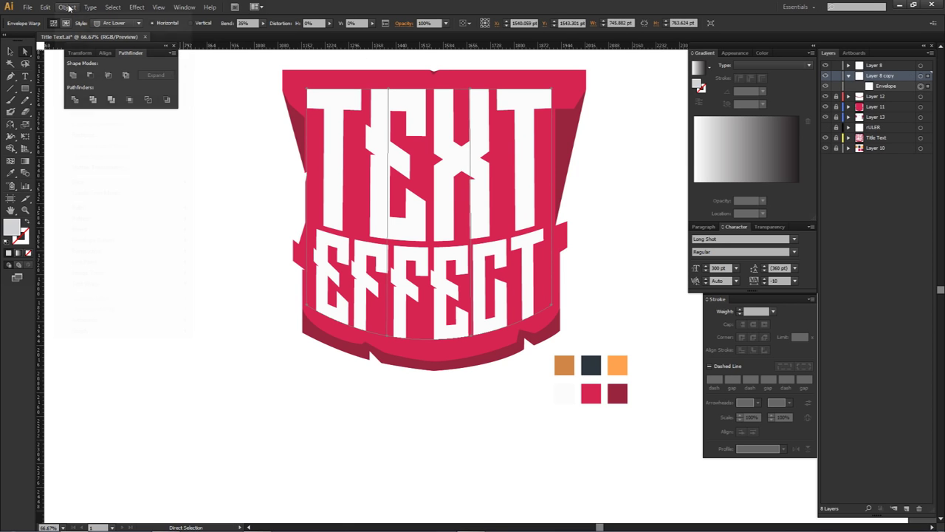
mouse_move(103, 240)
left_click(221, 274)
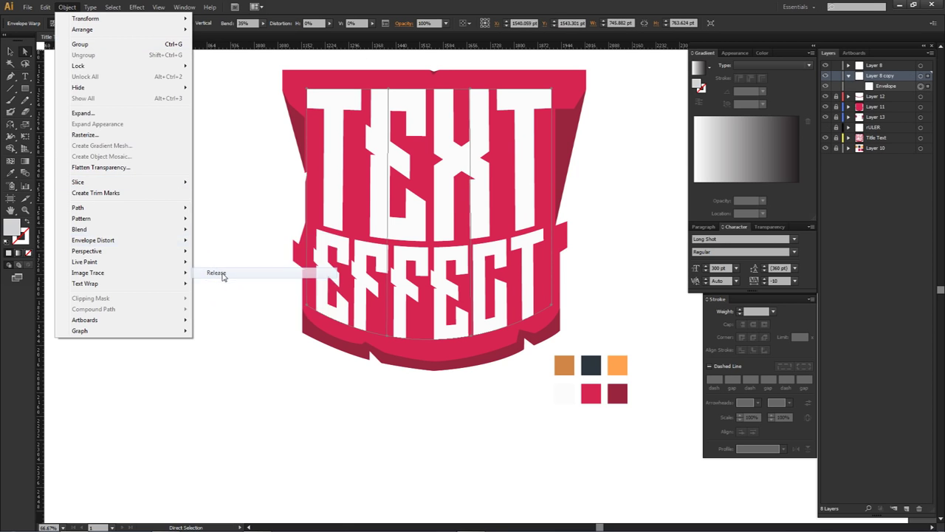
left_click(920, 86)
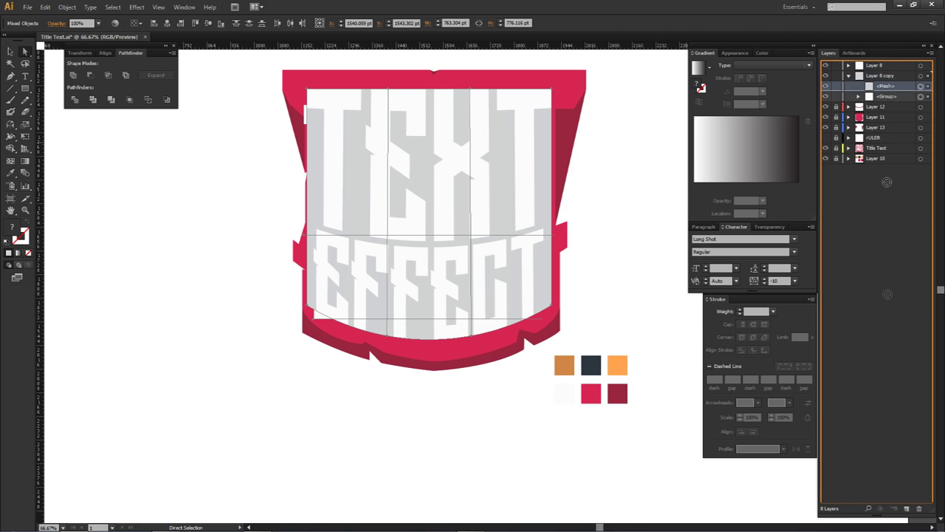
left_click(919, 508)
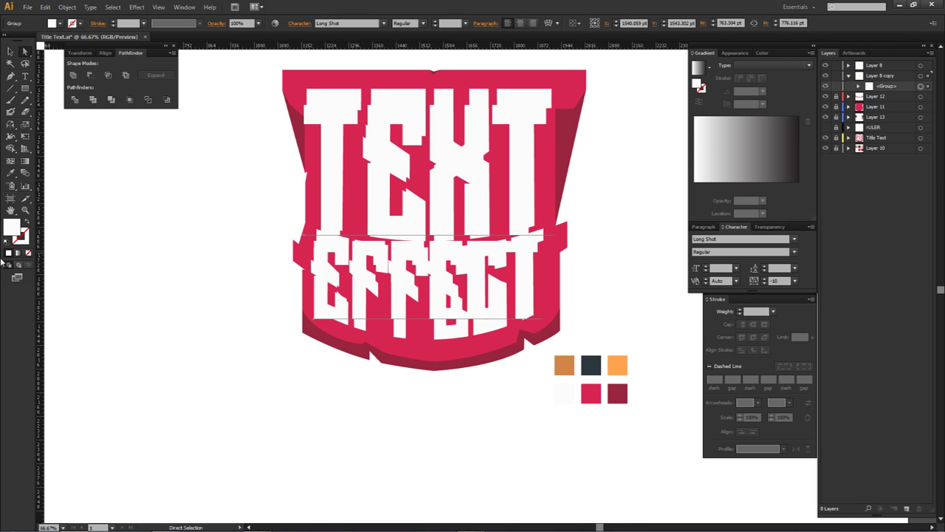
Fill the duplicated lettering with the dark crimson sampled from the colour swatches
key("i")
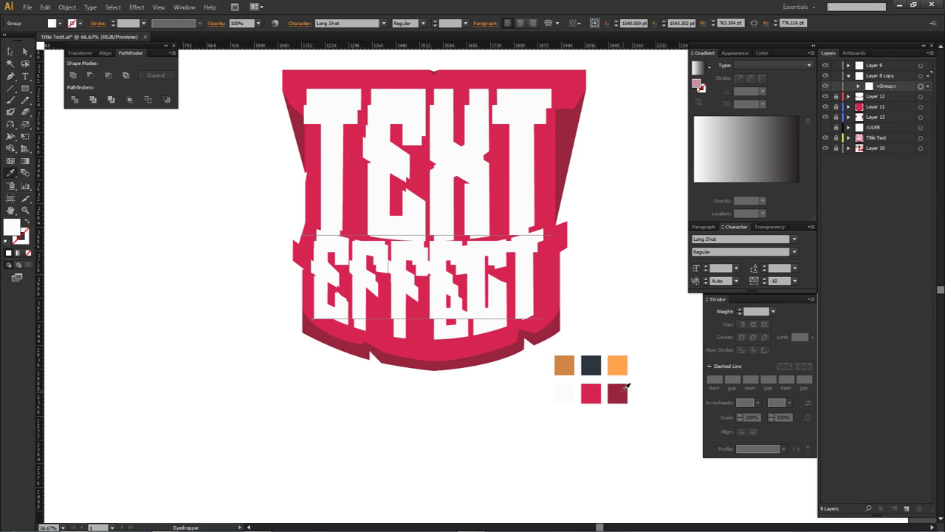
left_click(619, 391)
key("a")
left_click(623, 258)
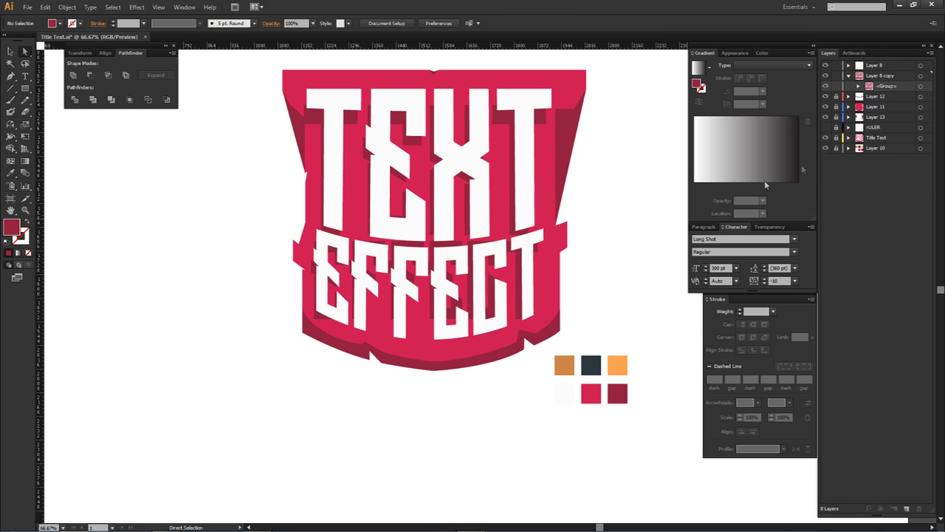
Warp the dark crimson lettering in Layer 8 copy with an Arc Lower envelope, horizontal bend 35%
left_click(919, 87)
left_click(549, 23)
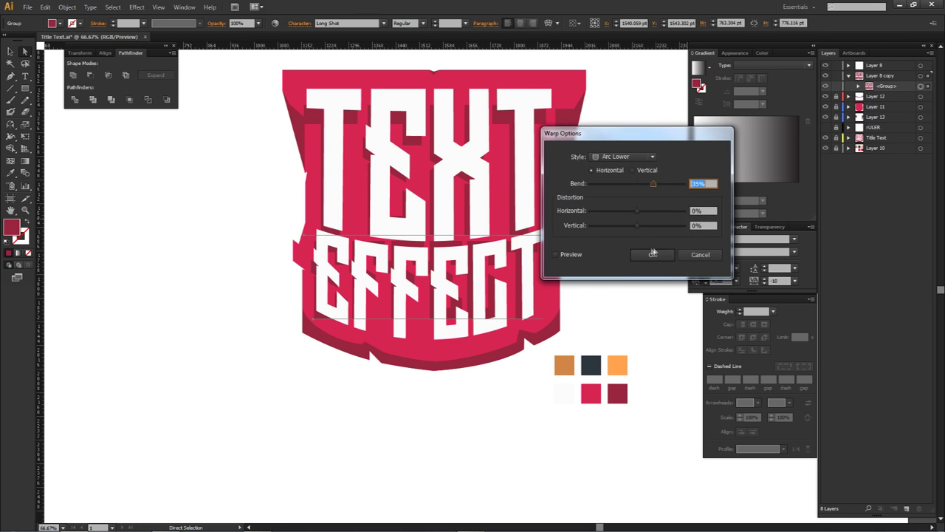
left_click(652, 254)
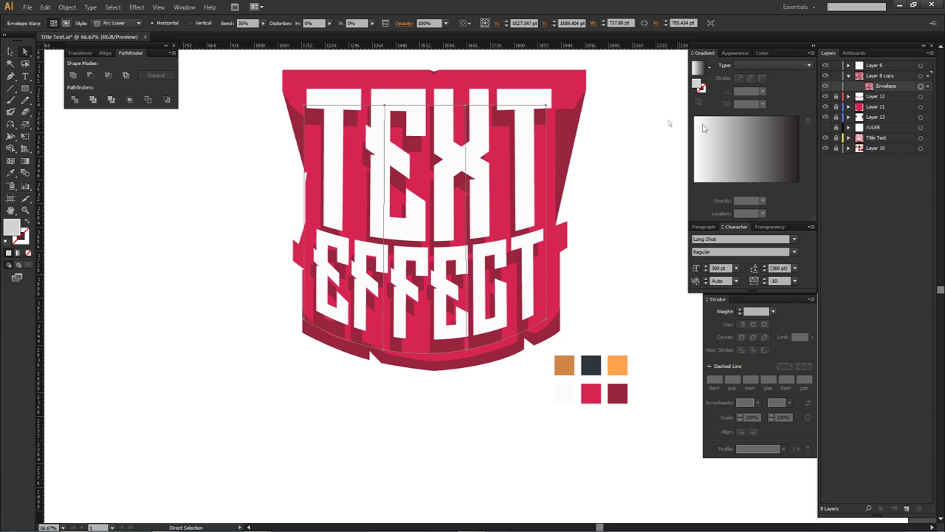
left_click_drag(528, 156, 529, 135)
key("ctrl+z")
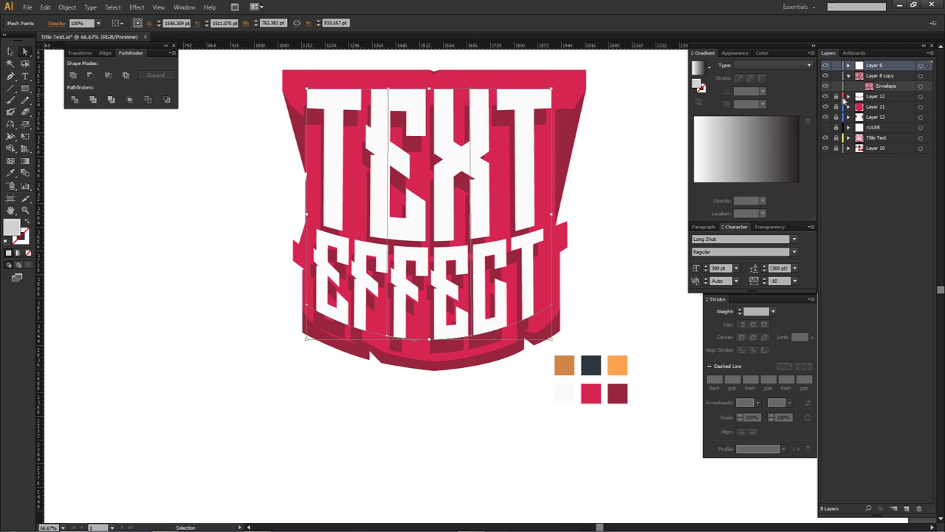
Lock Layer 8 and position the warped dark crimson lettering slightly below the white lettering as a tight shadow
left_click(837, 67)
left_click(920, 76)
mouse_move(519, 141)
left_mouse_down()
mouse_move(524, 128)
mouse_move(526, 135)
left_mouse_up()
key("Down")
key("Down")
key("Down")
key("Down")
key("Down")
key("Down")
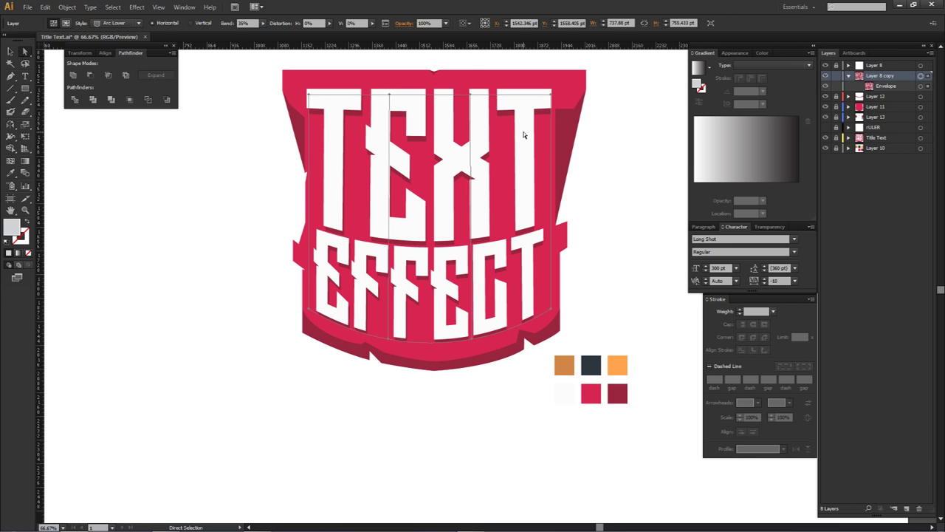
left_click(612, 154)
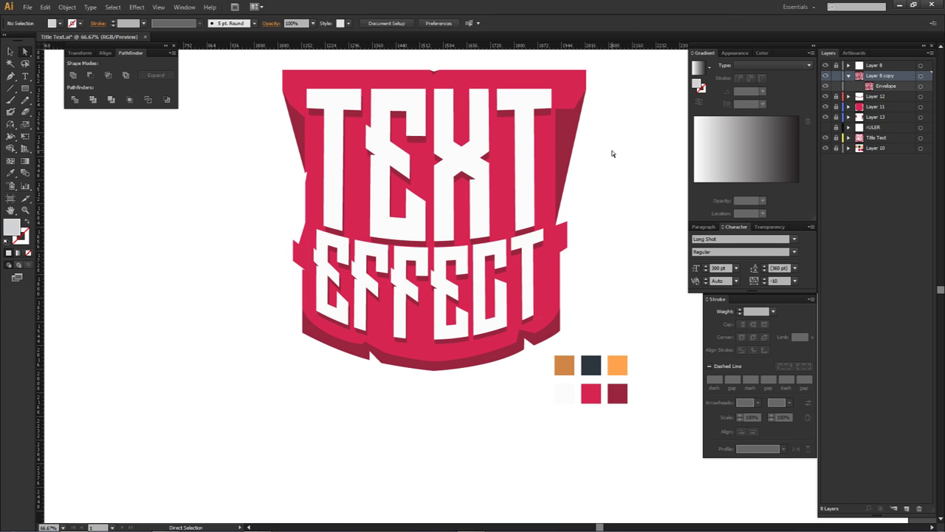
Unlock Layers 11 and 12 and pull in the jagged protrusion on the left edge of the crimson background
scroll(596, 205, "down", 3)
left_click_drag(598, 227, 565, 230)
scroll(564, 230, "up", 3)
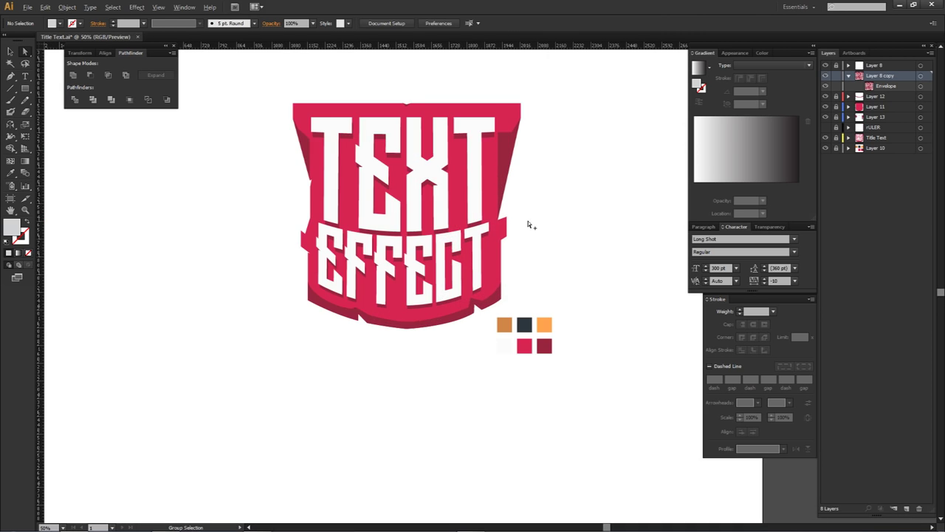
scroll(530, 224, "down", 1)
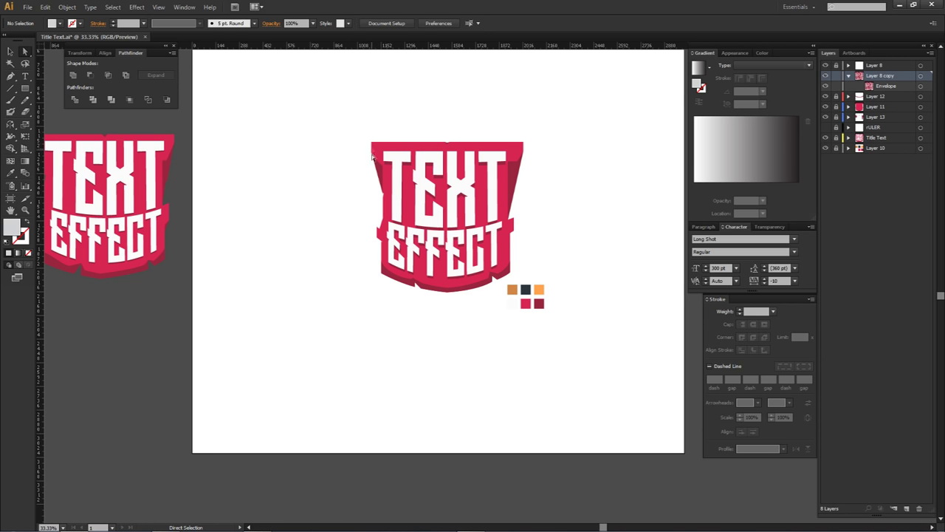
scroll(371, 221, "up", 3)
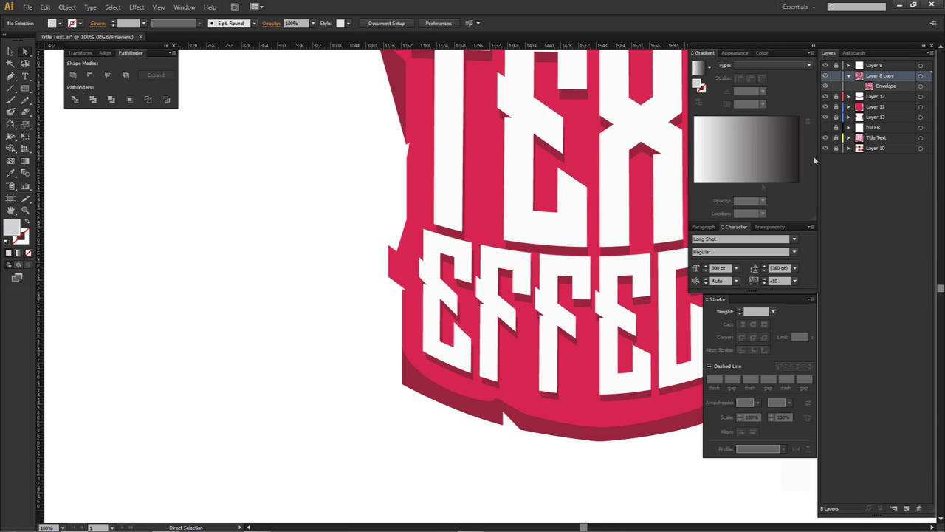
left_click(848, 76)
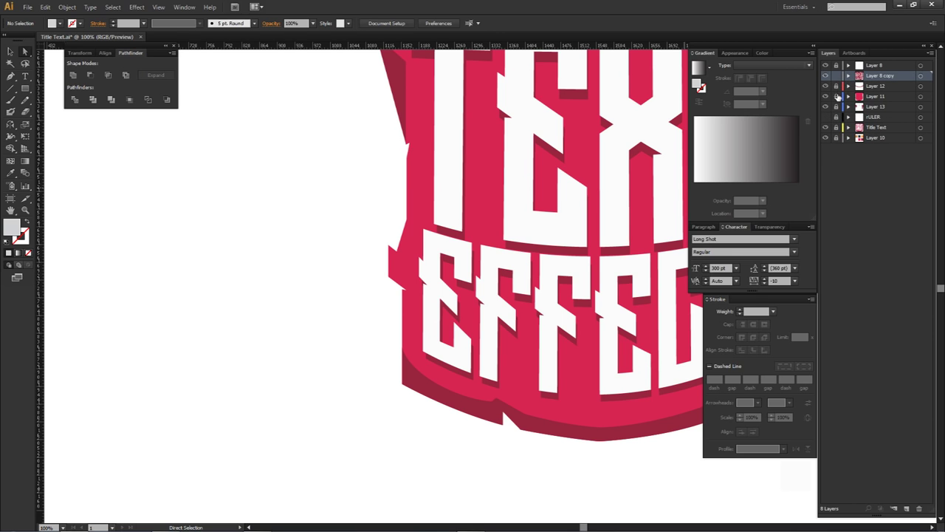
left_click_drag(370, 220, 369, 296)
left_click(377, 277)
scroll(378, 276, "down", 1)
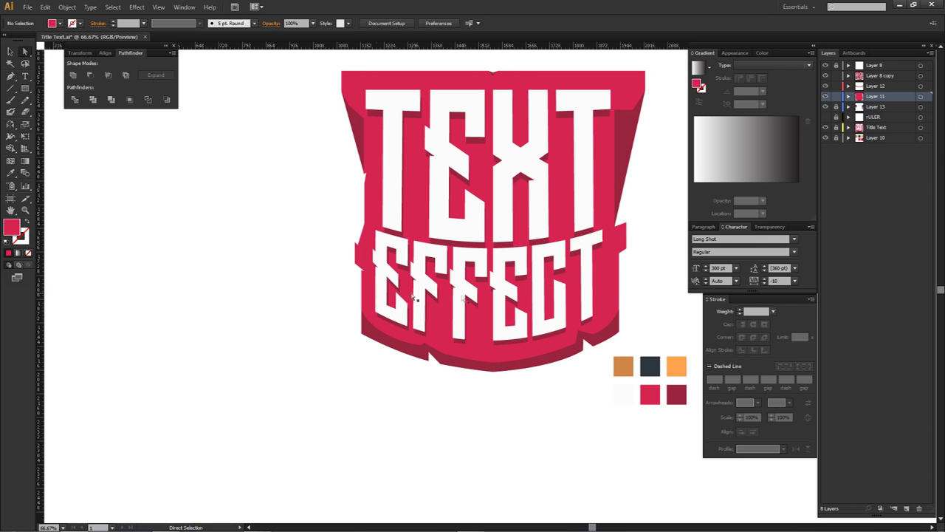
Pull in the jagged protrusion on the right edge of the crimson background
left_click(627, 225)
left_click_drag(627, 224, 623, 251)
left_click(633, 249)
Try to copy the title artwork from the artboard into Thumbnail.psd in Photoshop
scroll(625, 237, "down", 1)
scroll(361, 236, "down", 1)
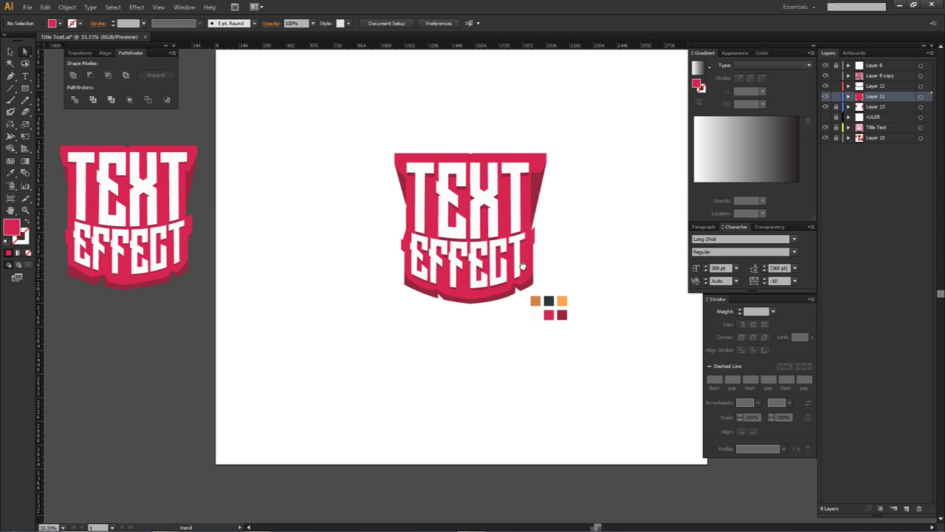
left_click_drag(533, 290, 603, 354)
left_click_drag(353, 133, 624, 368)
left_click_drag(425, 239, 216, 520)
left_click_drag(217, 519, 343, 290)
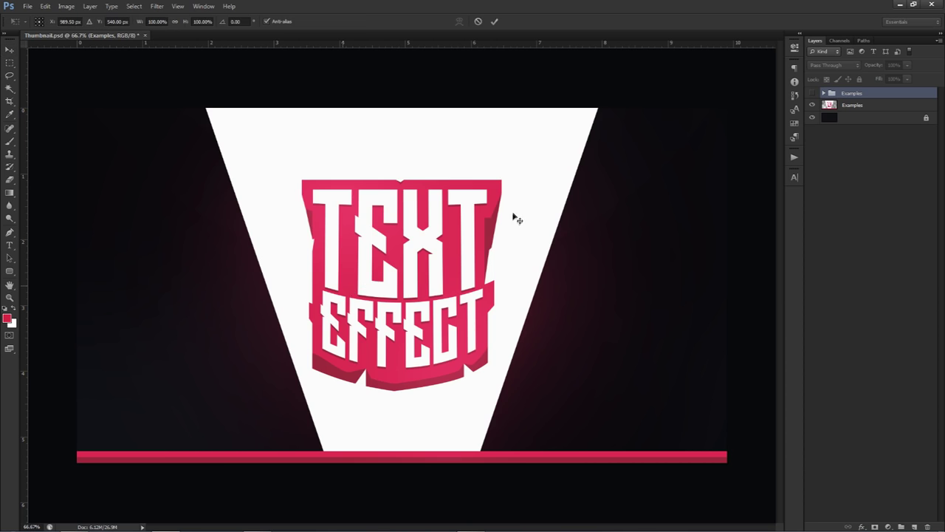
key("Return")
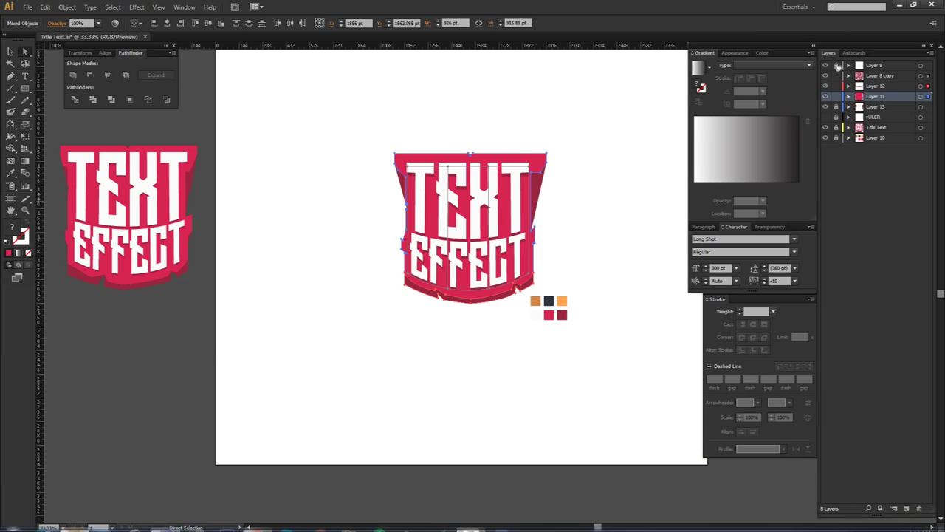
Unlock Layer 8 in Illustrator and select the title artwork together with its white lettering
left_click(837, 66)
left_click_drag(333, 140, 615, 342)
Try pasting the selected artwork into Thumbnail.psd in Photoshop as a Smart Object, deleting that copy
left_click_drag(427, 205, 156, 522)
left_click(156, 522)
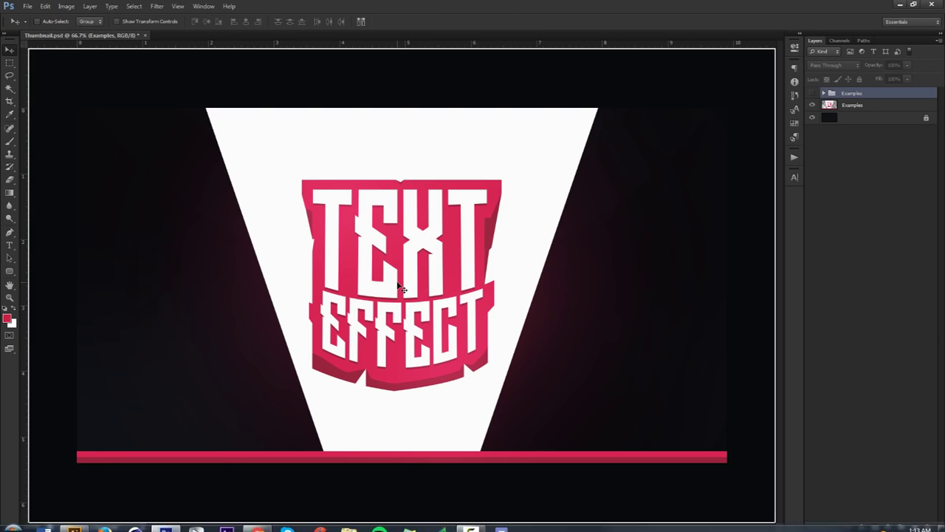
key("ctrl+v")
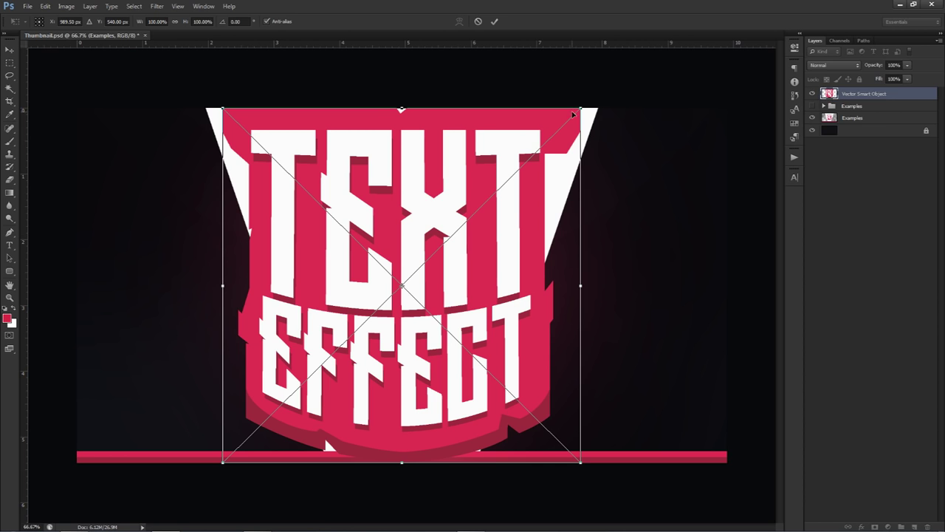
key("Return")
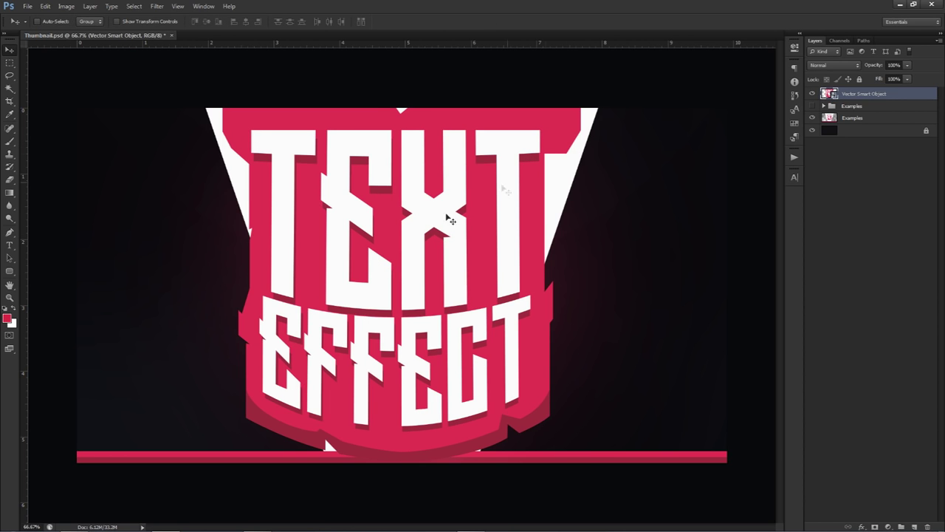
mouse_move(366, 302)
left_mouse_down()
mouse_move(396, 285)
mouse_move(425, 291)
mouse_move(362, 299)
left_mouse_up()
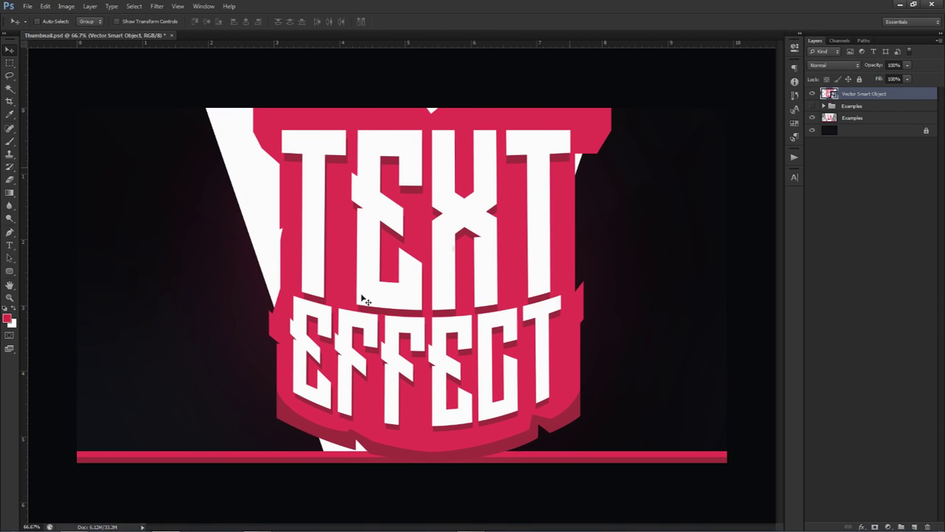
key("Delete")
Return to Illustrator, unlock Layer 13 and copy the title with its side shading into Thumbnail.psd in Photoshop as a Smart Object
left_click(74, 522)
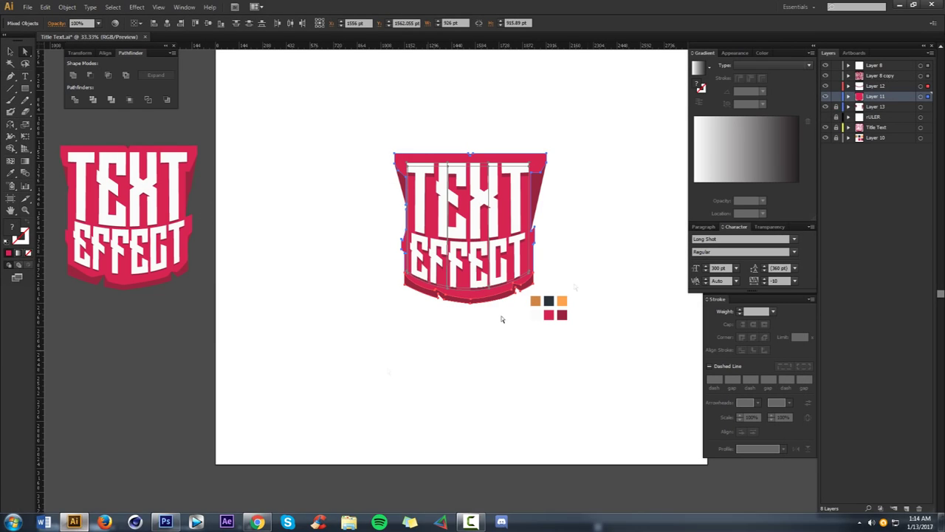
left_click_drag(311, 140, 665, 395)
mouse_move(460, 234)
left_mouse_down()
mouse_move(253, 515)
mouse_move(174, 512)
left_mouse_up()
left_click(177, 514)
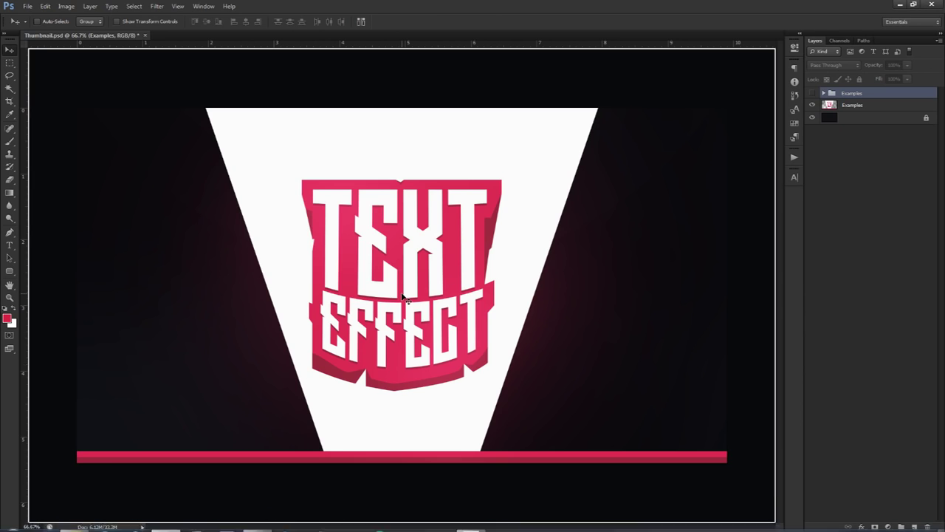
key("ctrl+v")
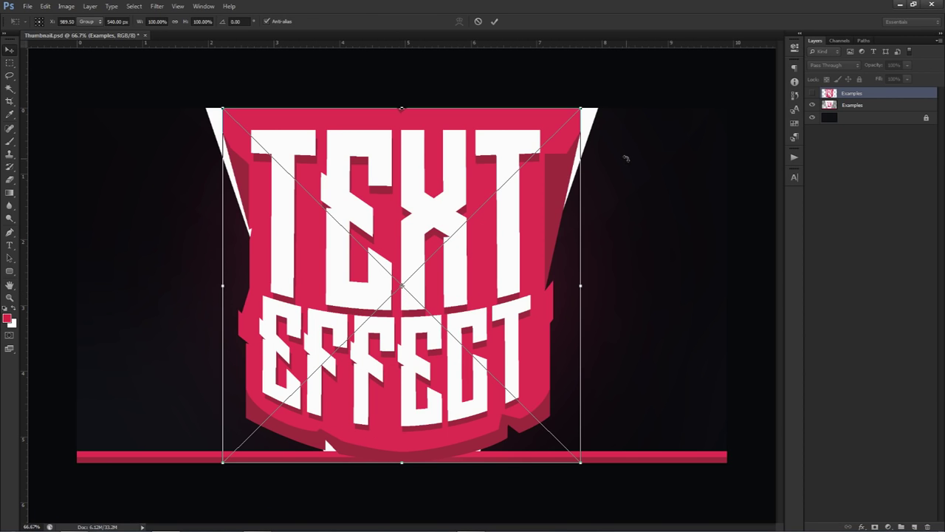
key("Return")
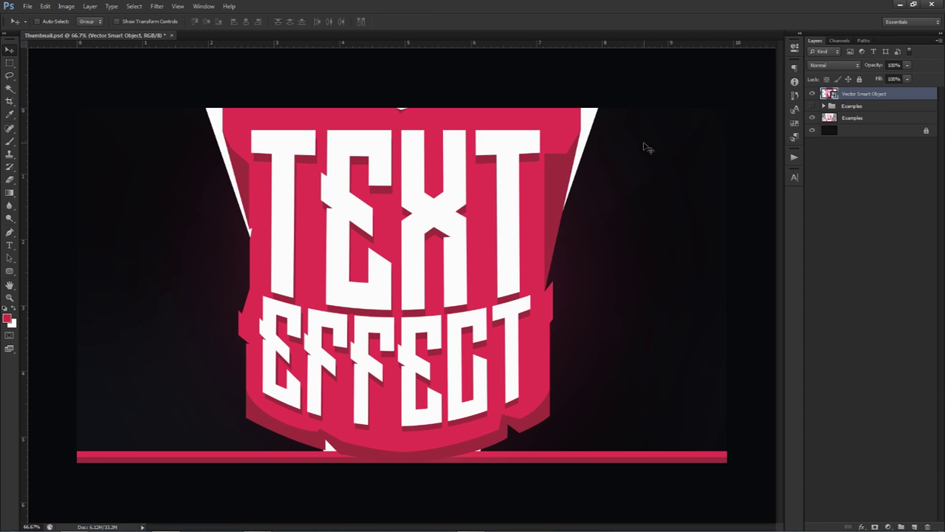
Shrink the pasted title Smart Object about its centre to about 0.44% and hide the flattened Examples layer
key("ctrl+t")
left_click_drag(584, 108, 401, 285)
left_click_drag(382, 255, 383, 256)
key("Return")
left_click(813, 117)
Enlarge the tiny title Smart Object about its centre to about 15%, nearly filling the canvas height
key("ctrl+t")
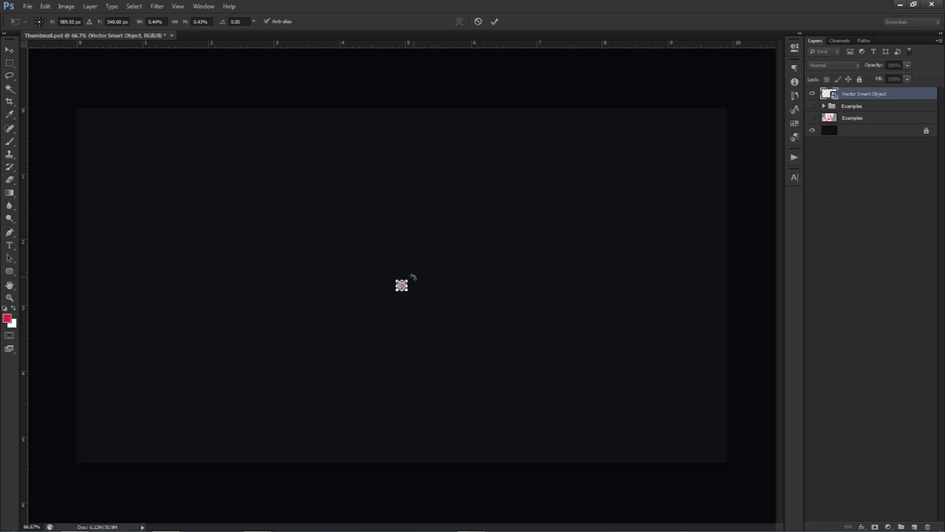
left_click_drag(410, 279, 574, 144)
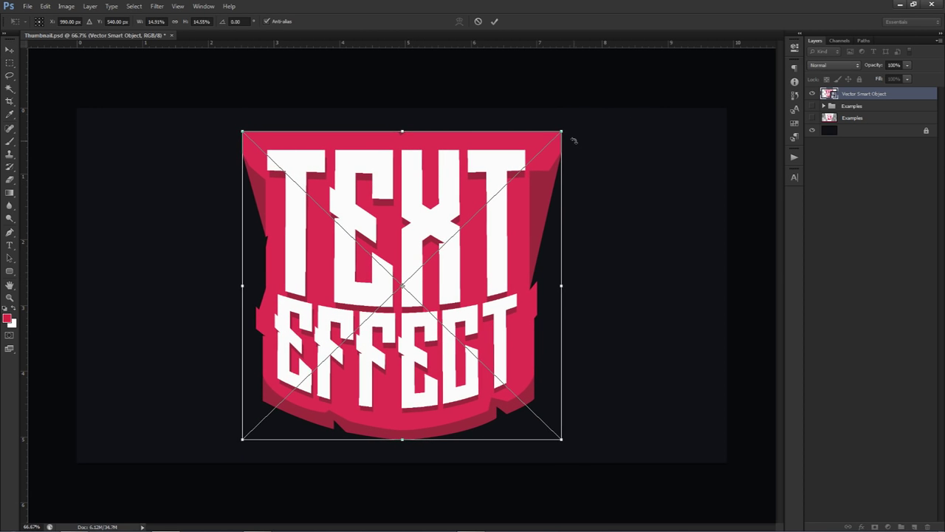
key("Return")
Scale the title Smart Object down by about a quarter and place it near the middle of the canvas
left_click_drag(546, 250, 416, 244)
key("ctrl+t")
left_click_drag(432, 133, 389, 173)
key("Return")
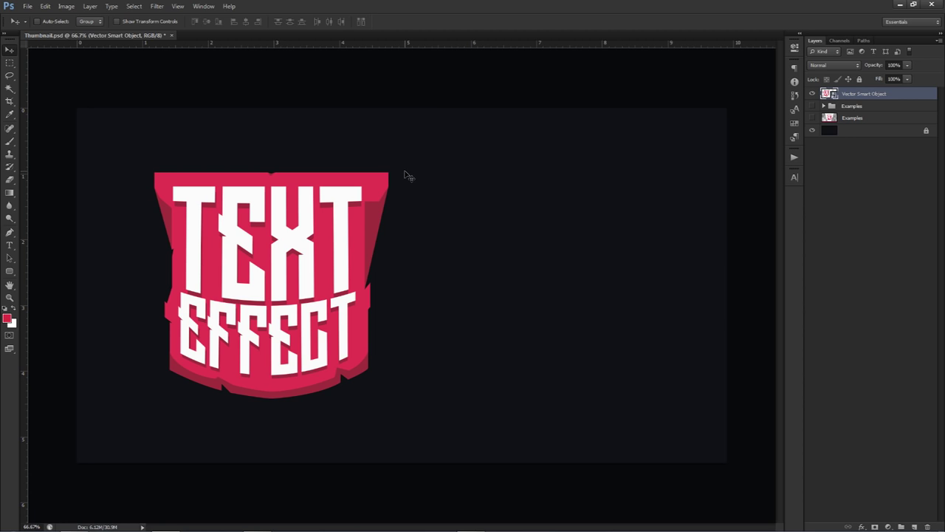
left_click_drag(322, 221, 455, 233)
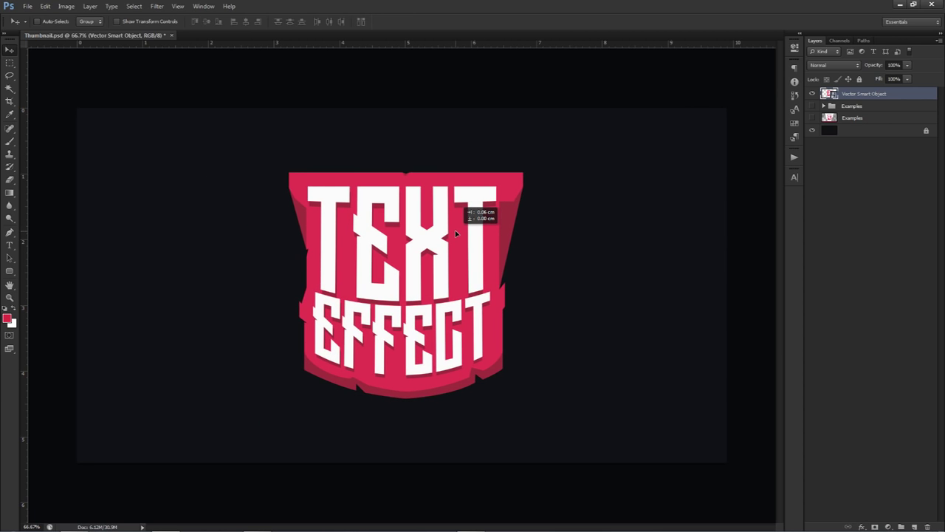